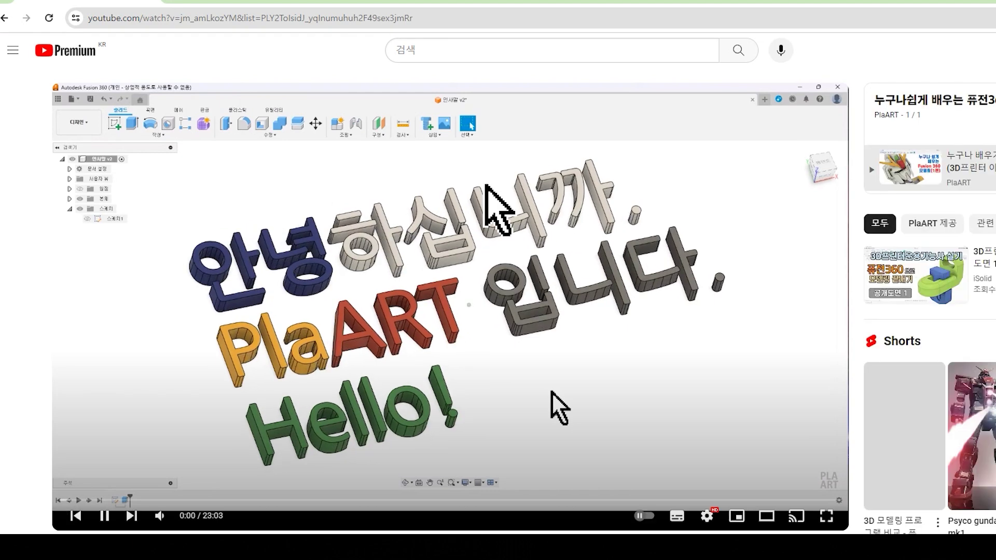
pyautogui.click(442, 356)
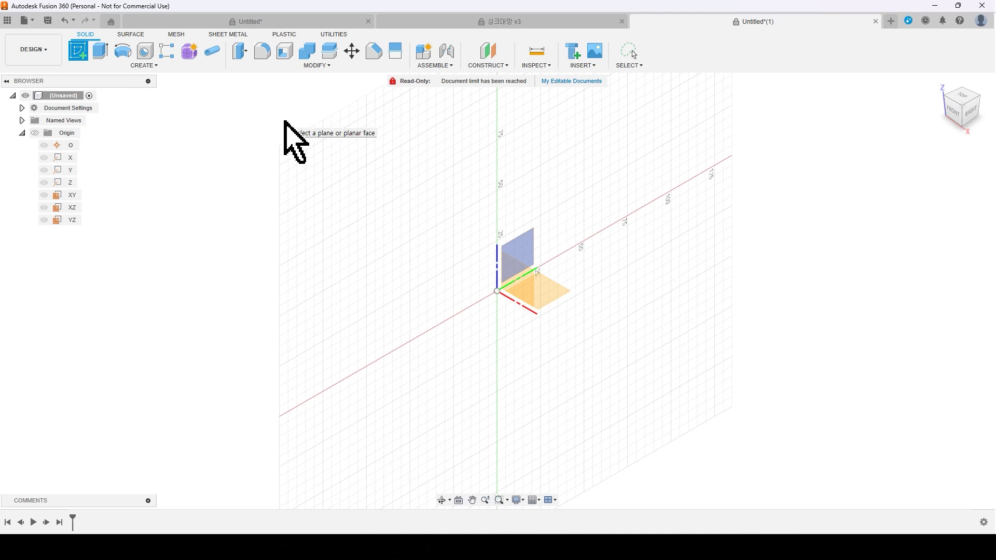
# Step: Sketch a two-point rectangle about 270 by 50 mm around the origin on the XY plane and finish the sketch
pyautogui.click(80, 53)
pyautogui.click(550, 295)
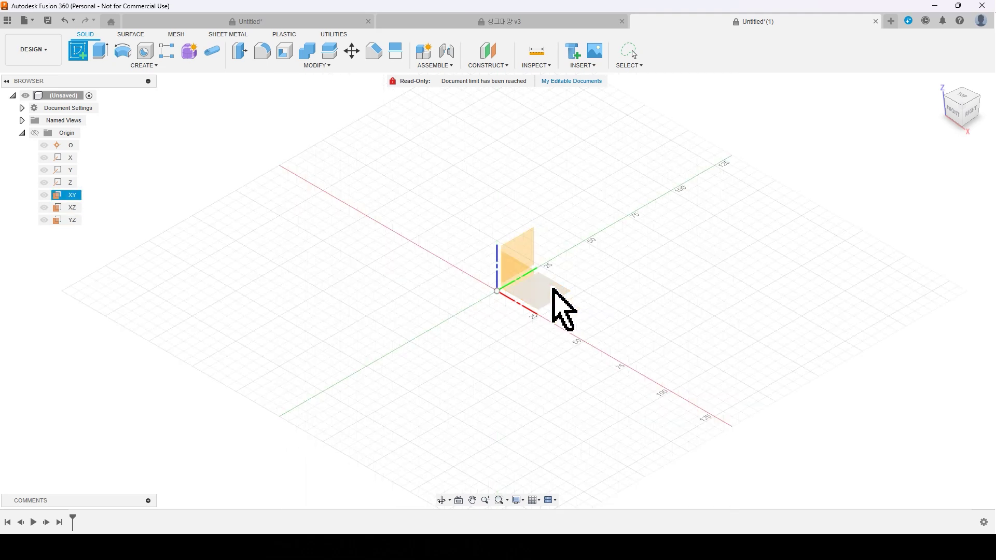
pyautogui.click(102, 52)
pyautogui.click(189, 229)
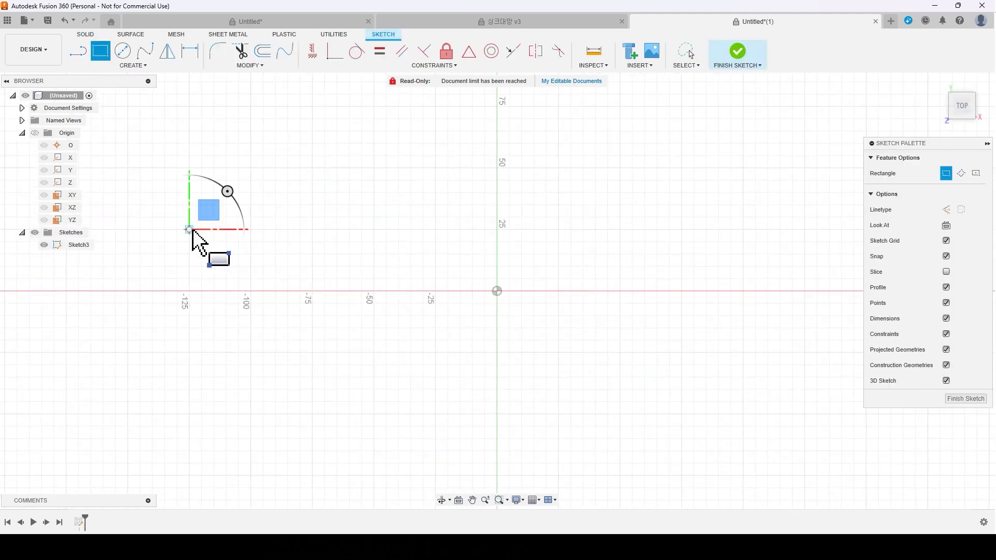
pyautogui.click(854, 353)
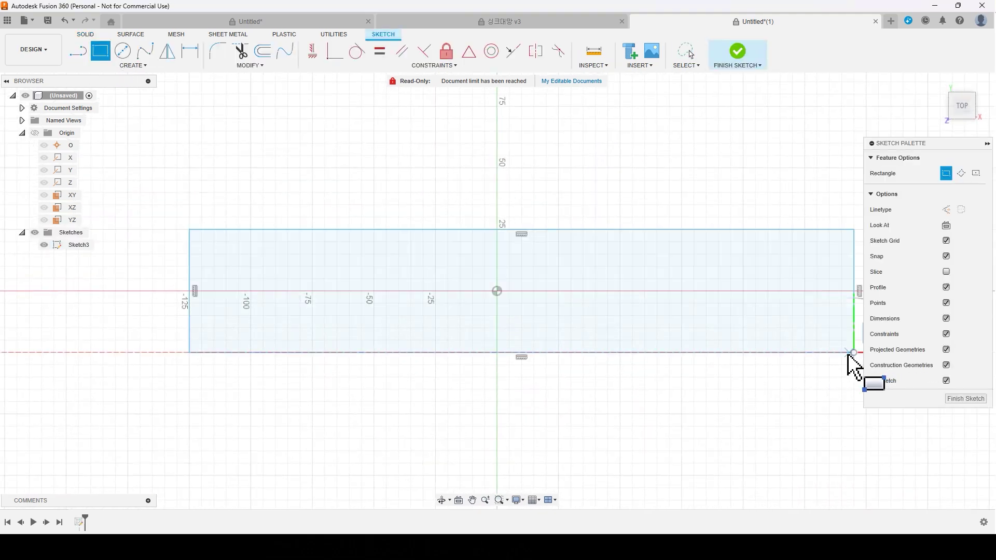
pyautogui.click(736, 51)
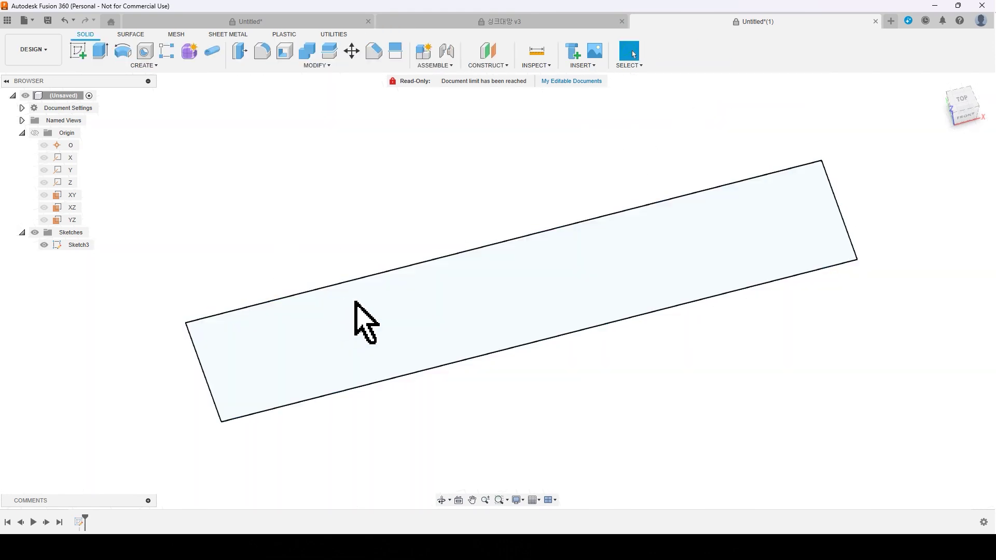
# Step: Extrude the rectangle profile 3 mm upward as a new body
pyautogui.click(492, 306)
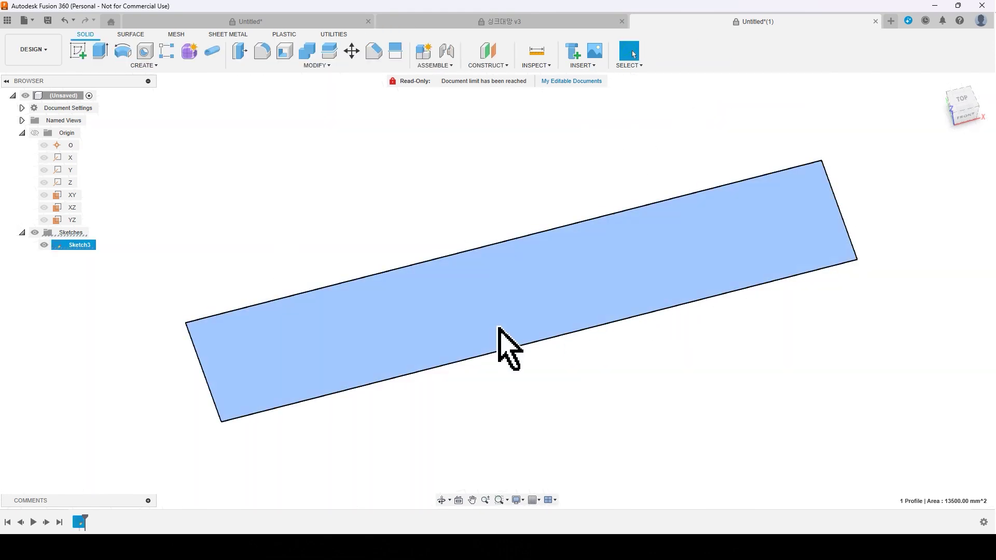
pyautogui.click(99, 52)
pyautogui.moveTo(521, 286); pyautogui.dragTo(522, 271)
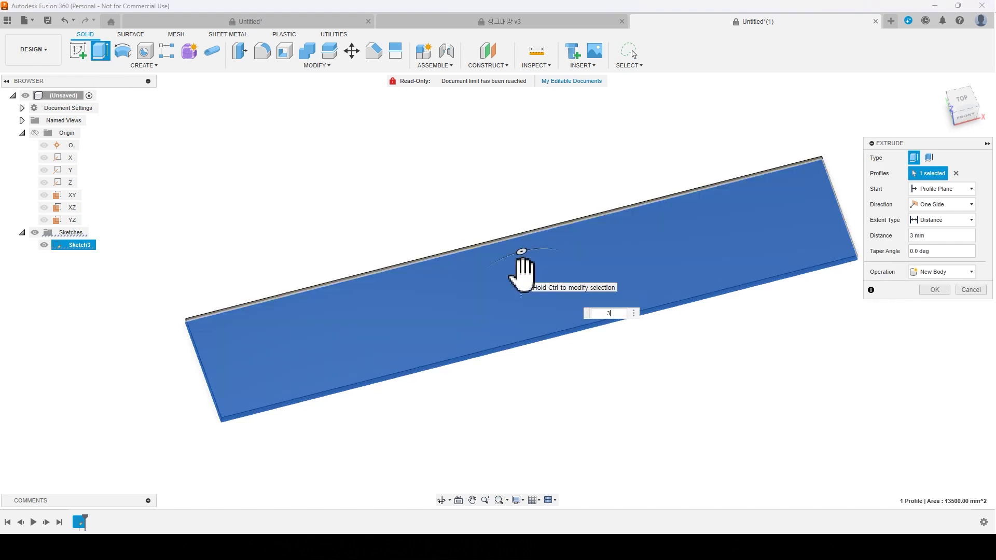
pyautogui.press('Return')
pyautogui.keyDown('shift'); pyautogui.moveTo(522, 334); pyautogui.dragTo(694, 379, button='middle'); pyautogui.keyUp('shift')
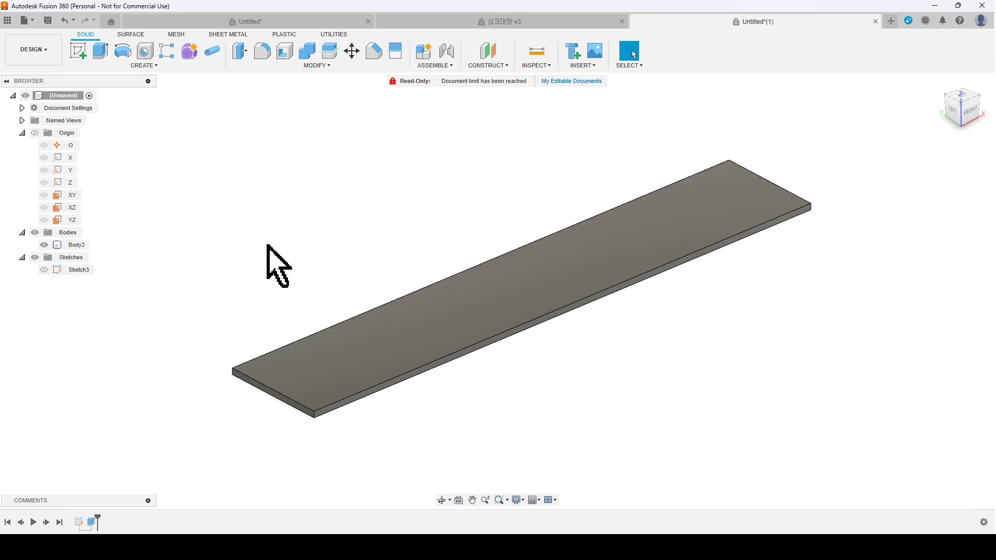
# Step: Reopen the plate's sketch for editing and constrain the midpoint of the rectangle's upper edge to the origin
pyautogui.rightClick(79, 270)
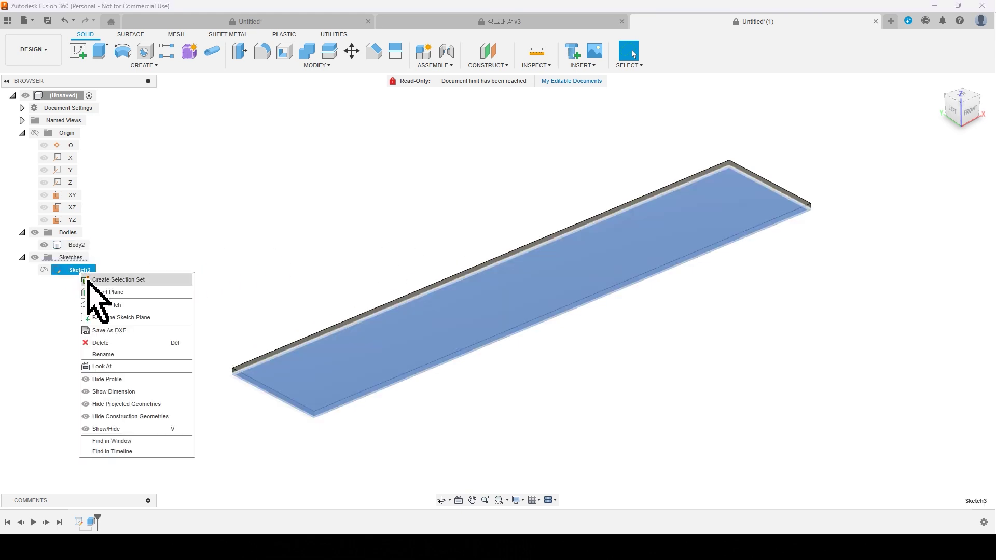
pyautogui.click(107, 305)
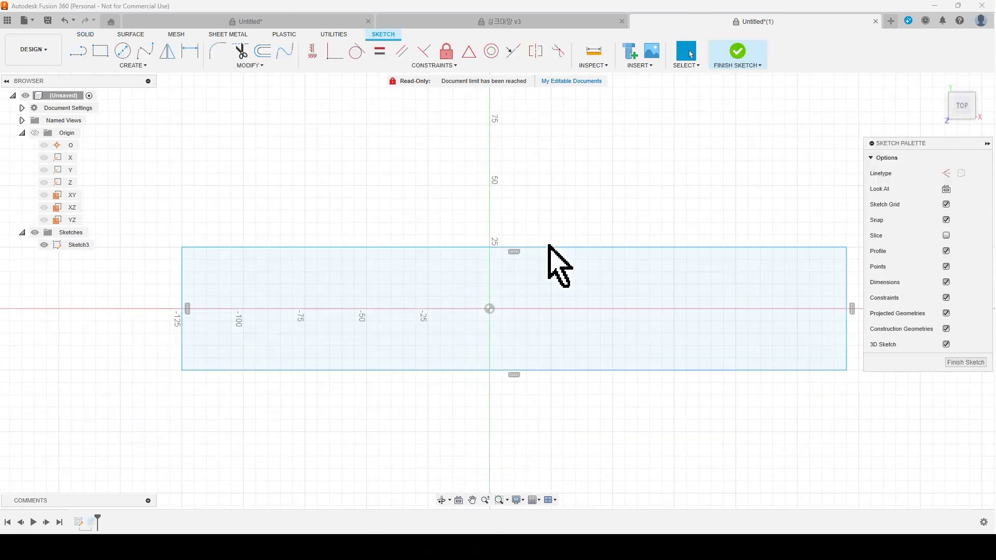
pyautogui.scroll(-1, 667, 198)
pyautogui.moveTo(672, 193); pyautogui.dragTo(634, 193, button='middle')
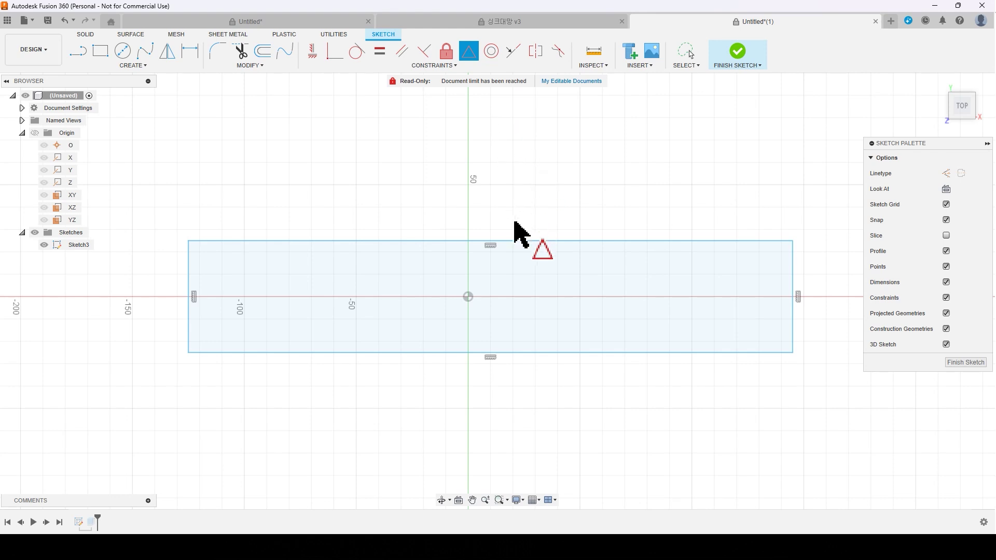
pyautogui.click(513, 241)
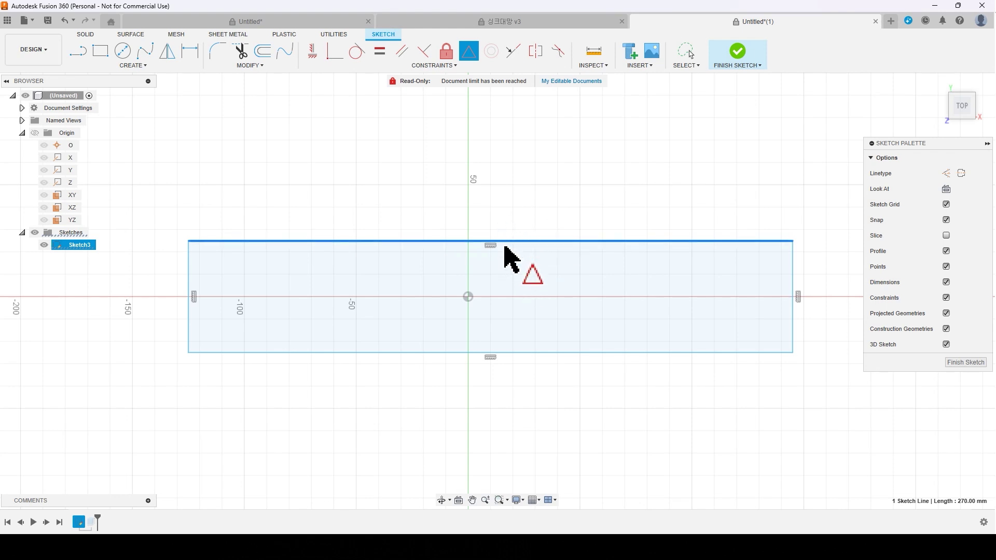
pyautogui.click(467, 297)
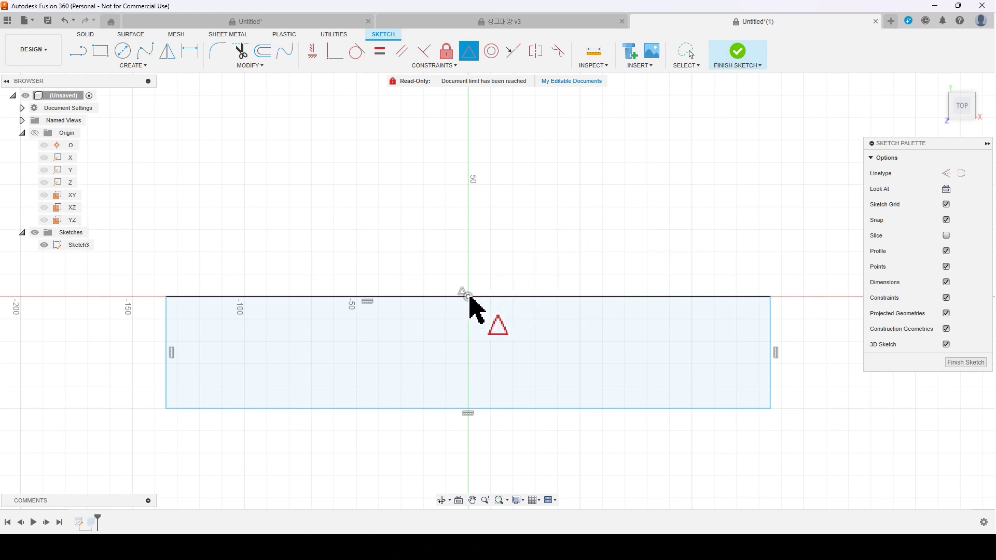
# Step: Sketch a circle about 39 mm in diameter at the centre of the rectangle and finish the sketch
pyautogui.scroll(-1, 469, 297)
pyautogui.moveTo(469, 297); pyautogui.dragTo(496, 238, button='middle')
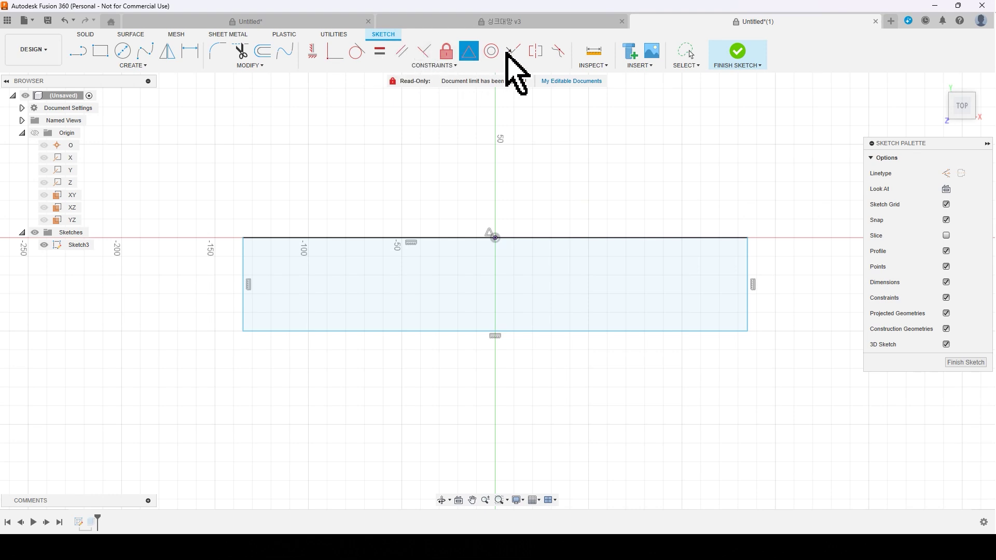
pyautogui.press('c')
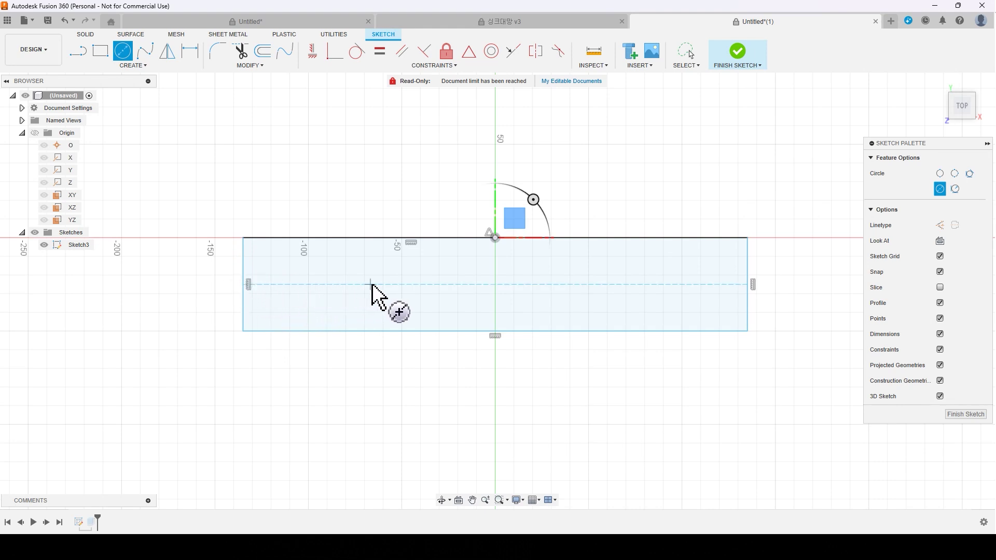
pyautogui.click(495, 284)
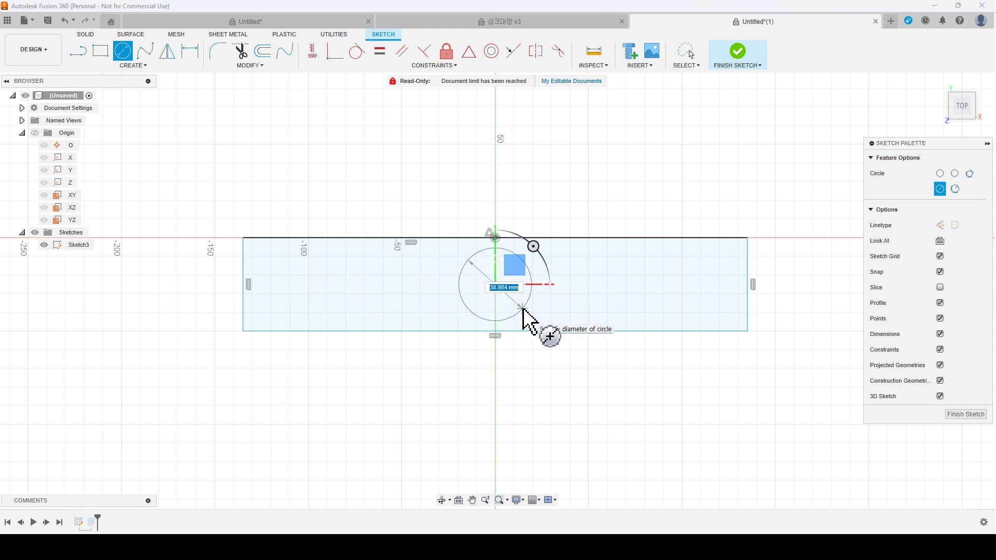
pyautogui.click(523, 309)
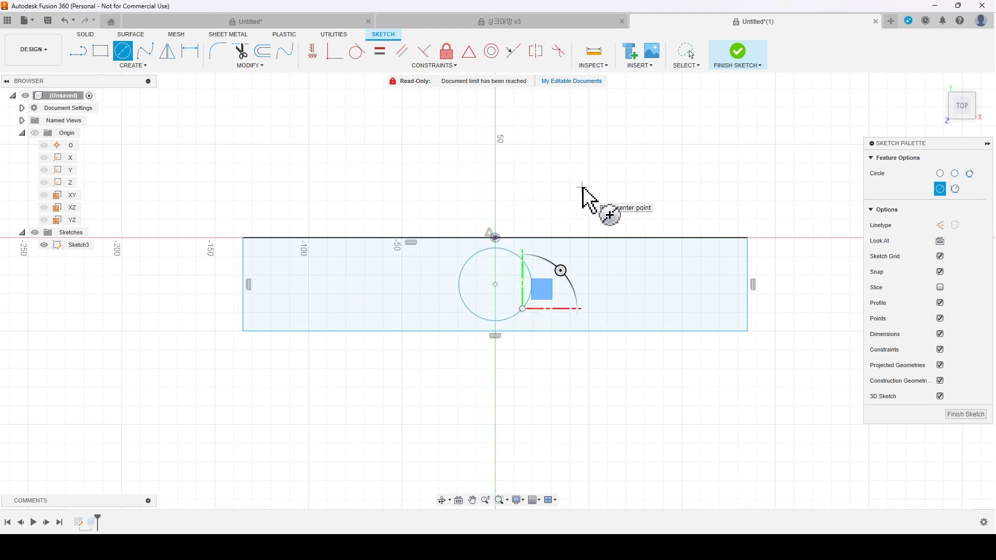
pyautogui.click(739, 62)
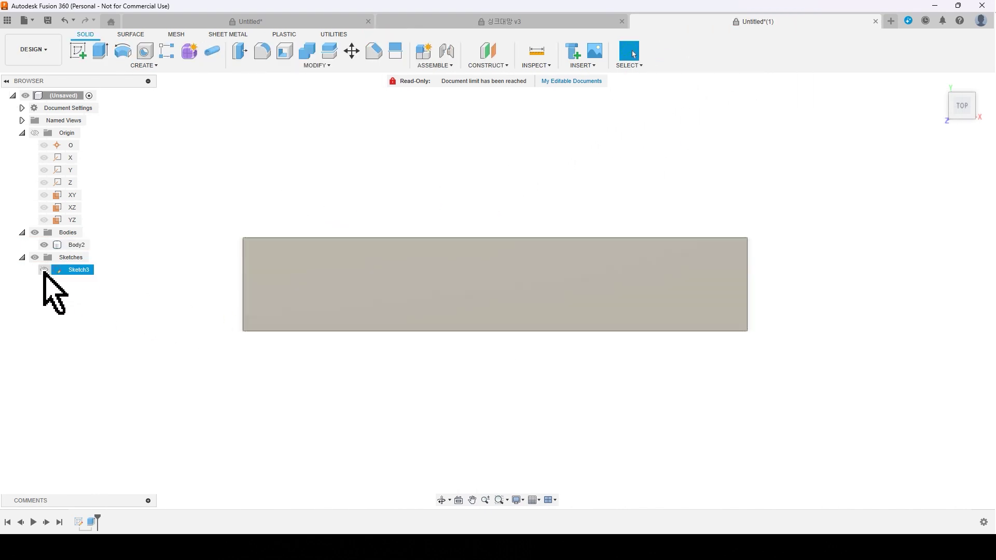
# Step: Show the plate's sketch again and extrude the circle profile upward to cut a round hole through the plate
pyautogui.click(44, 270)
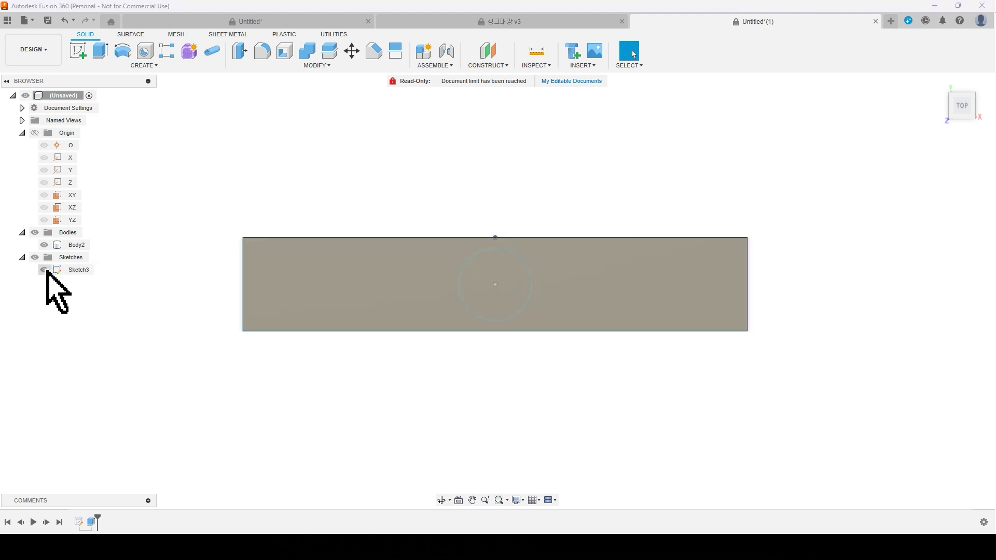
pyautogui.moveTo(527, 349)
pyautogui.keyDown('shift'); pyautogui.mouseDown(button='middle')
pyautogui.moveTo(585, 361)
pyautogui.moveTo(300, 289)
pyautogui.mouseUp(button='middle'); pyautogui.keyUp('shift')
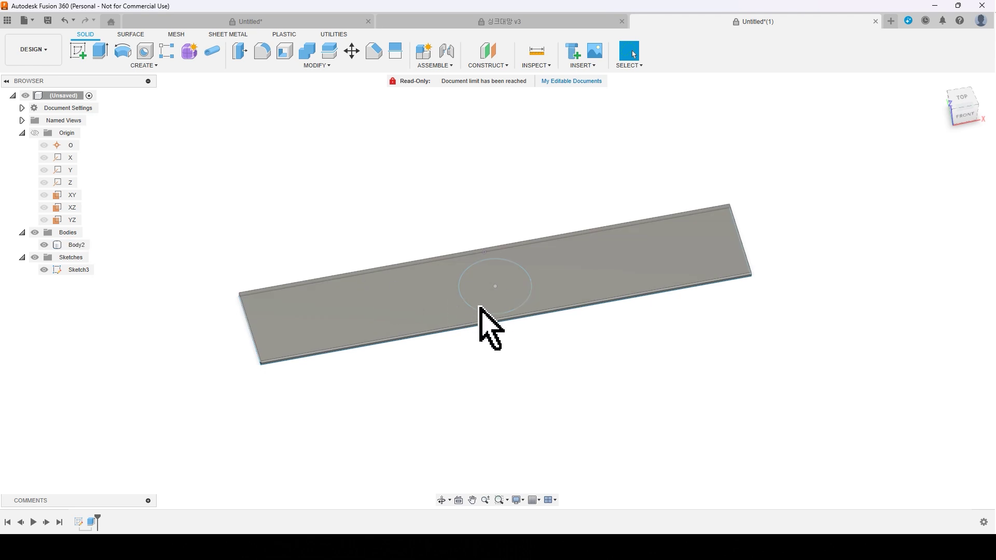
pyautogui.scroll(1, 519, 332)
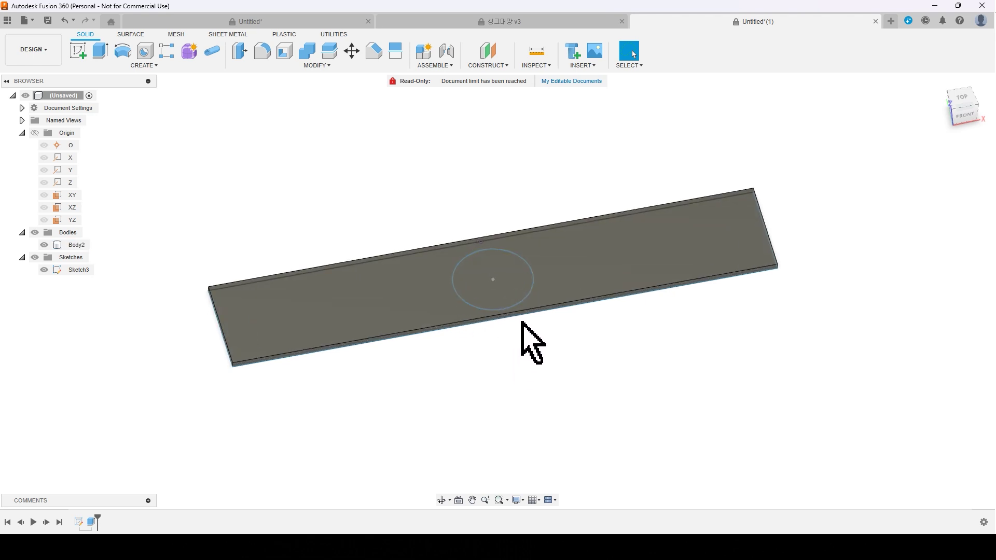
pyautogui.click(512, 276)
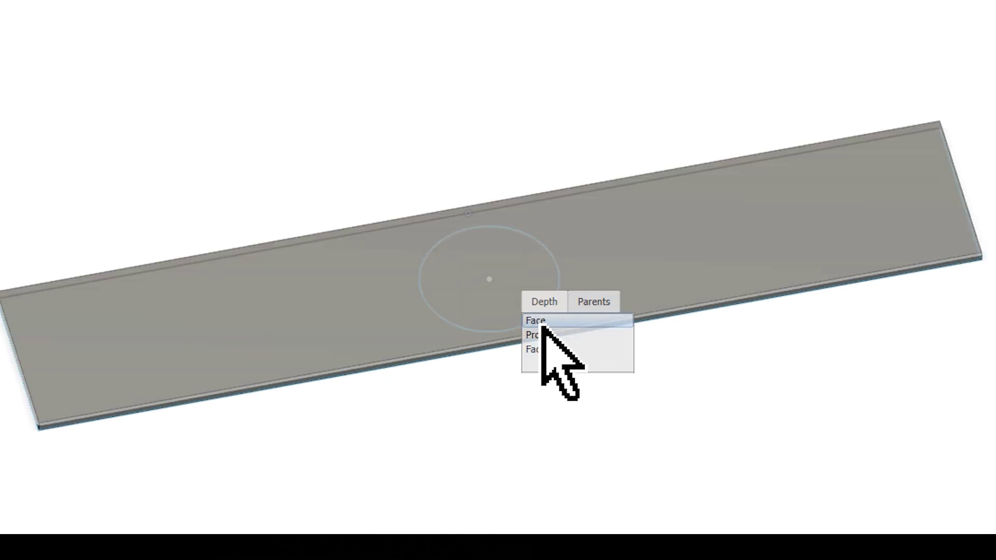
pyautogui.click(542, 335)
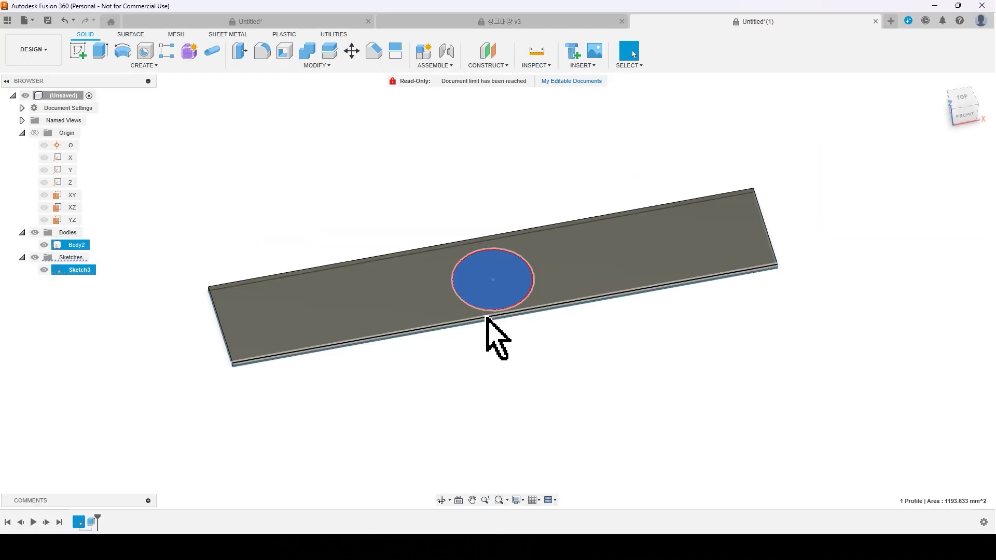
pyautogui.press('e')
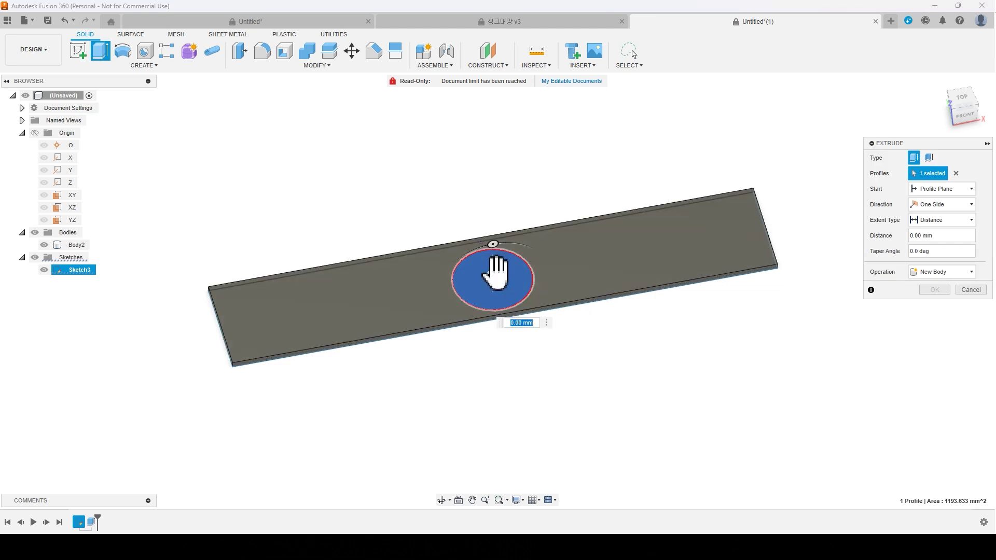
pyautogui.moveTo(497, 273); pyautogui.dragTo(498, 212)
pyautogui.moveTo(556, 371)
pyautogui.keyDown('shift'); pyautogui.mouseDown(button='middle')
pyautogui.moveTo(533, 314)
pyautogui.moveTo(571, 333)
pyautogui.moveTo(573, 376)
pyautogui.moveTo(557, 360)
pyautogui.moveTo(556, 400)
pyautogui.moveTo(569, 349)
pyautogui.moveTo(491, 369)
pyautogui.moveTo(568, 374)
pyautogui.mouseUp(button='middle'); pyautogui.keyUp('shift')
pyautogui.click(933, 305)
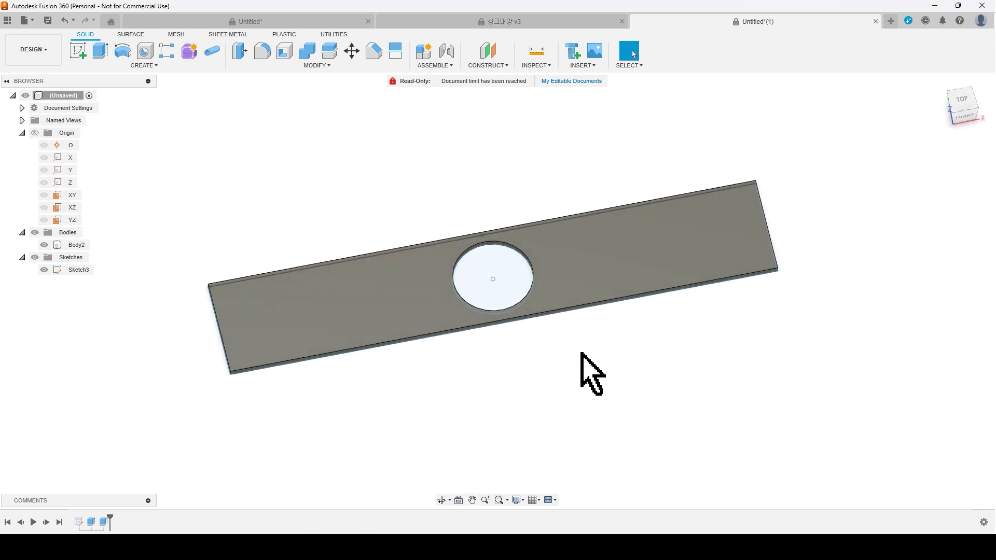
# Step: Reopen the sketch, copy the circle twice in the negative X direction at about 50 mm spacing, and finish the sketch
pyautogui.rightClick(87, 271)
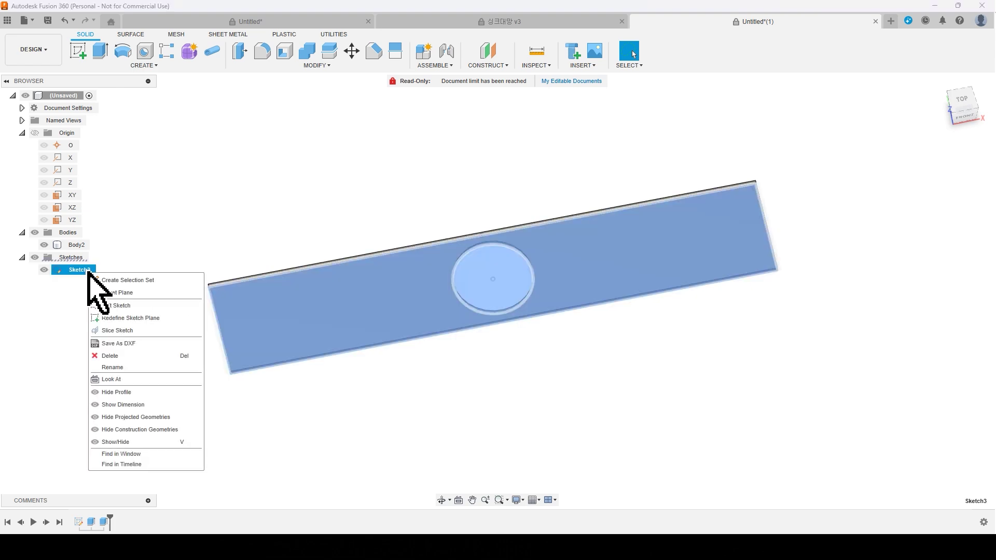
pyautogui.click(109, 305)
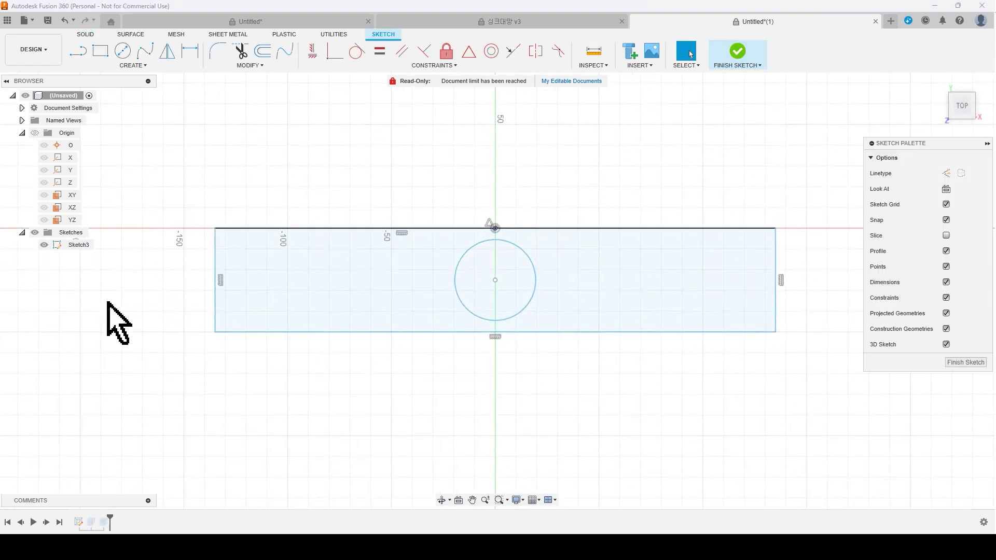
pyautogui.click(524, 255)
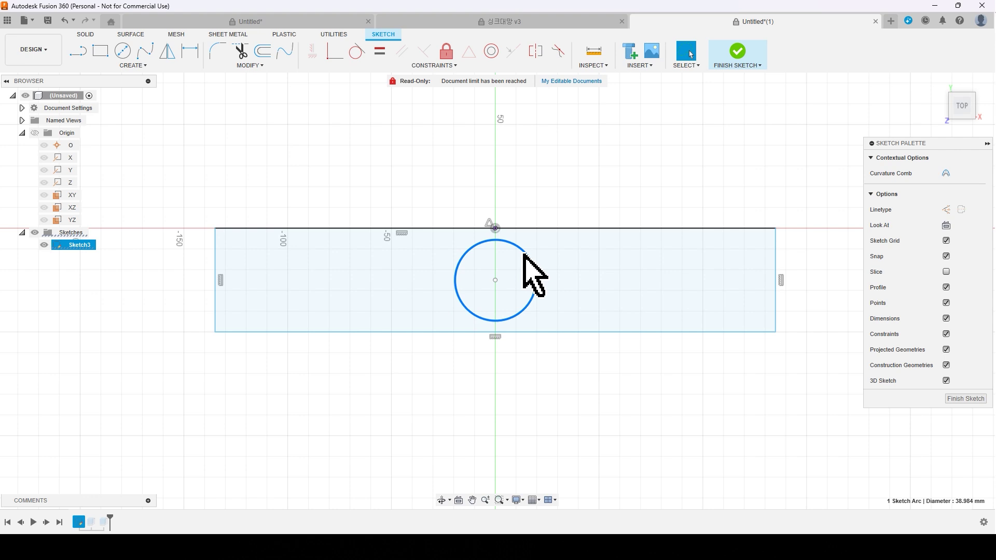
pyautogui.click(249, 66)
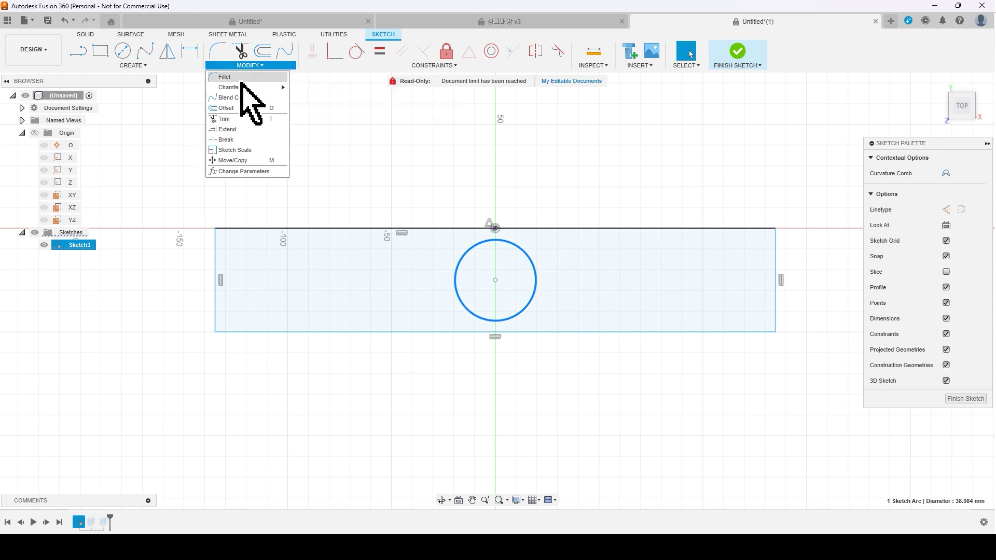
pyautogui.click(231, 161)
pyautogui.moveTo(512, 273)
pyautogui.mouseDown()
pyautogui.moveTo(315, 270)
pyautogui.moveTo(509, 272)
pyautogui.mouseUp()
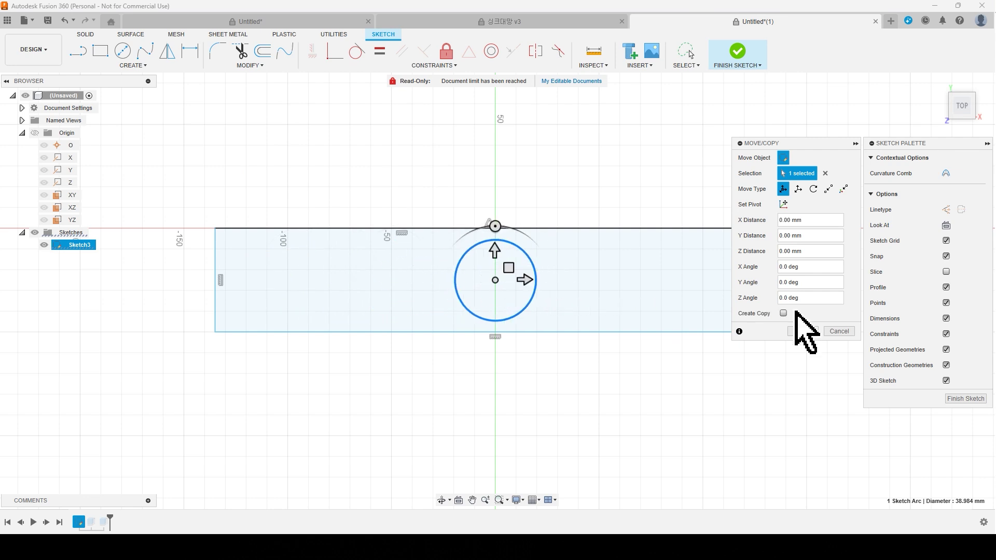
pyautogui.click(783, 313)
pyautogui.moveTo(525, 279)
pyautogui.mouseDown()
pyautogui.moveTo(311, 262)
pyautogui.moveTo(422, 280)
pyautogui.moveTo(318, 276)
pyautogui.mouseUp()
pyautogui.click(783, 314)
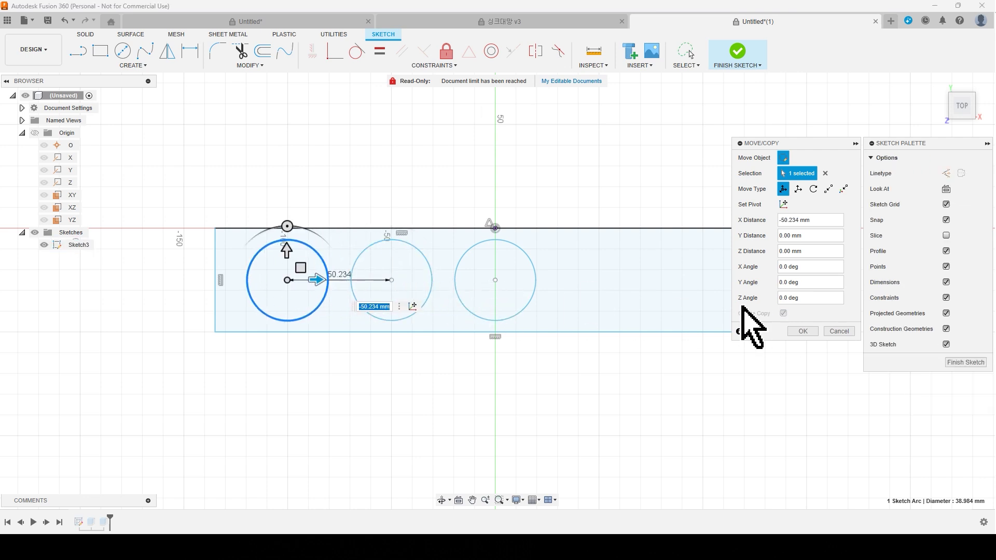
pyautogui.click(796, 331)
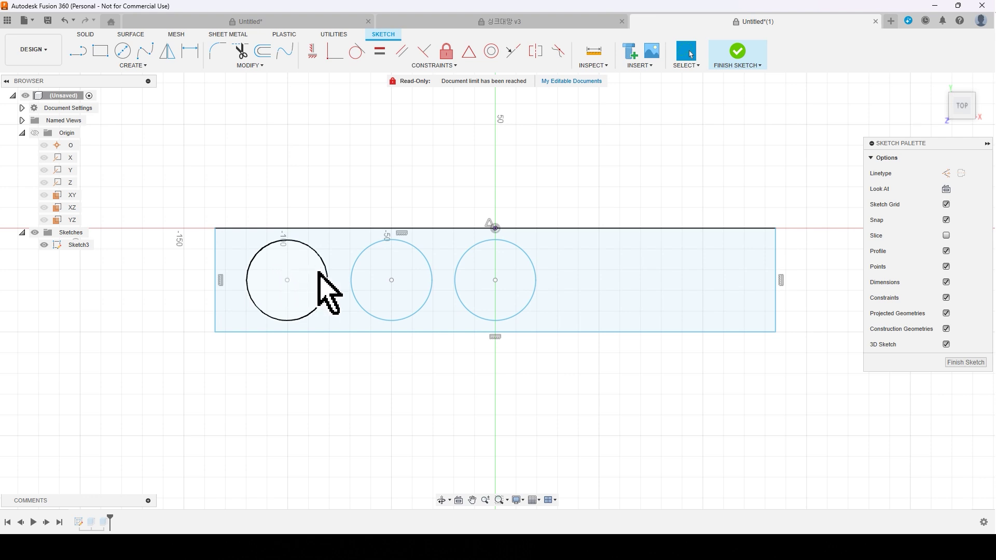
pyautogui.press('Escape')
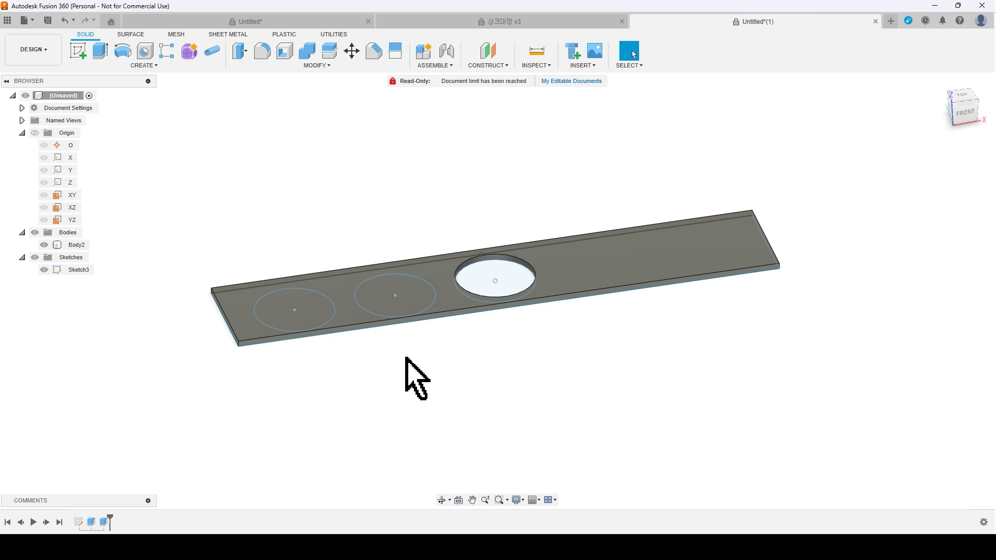
# Step: Select the two copied circle profiles and extrude them upward about 58 mm as a cut through the plate
pyautogui.keyDown('shift'); pyautogui.moveTo(406, 358); pyautogui.dragTo(410, 368, button='middle'); pyautogui.keyUp('shift')
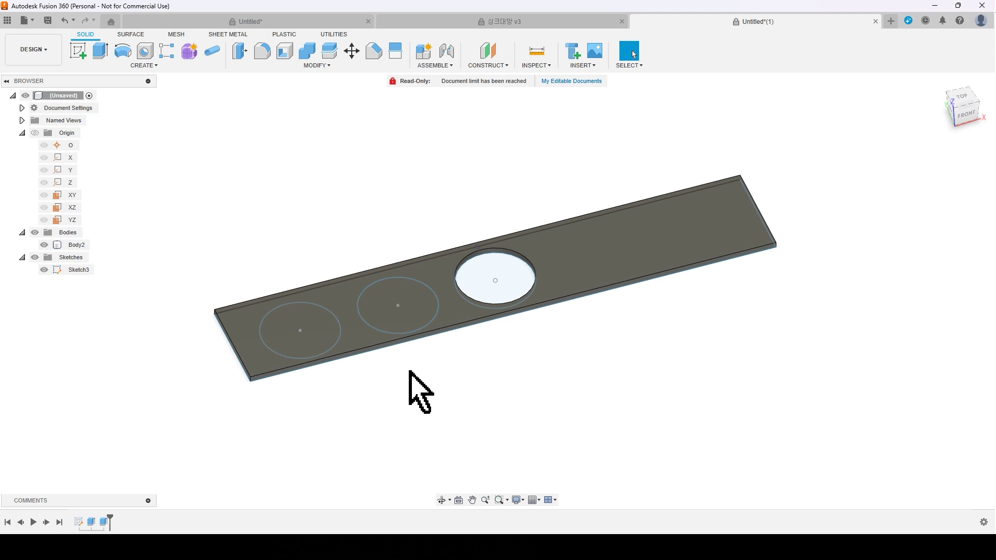
pyautogui.click(420, 312)
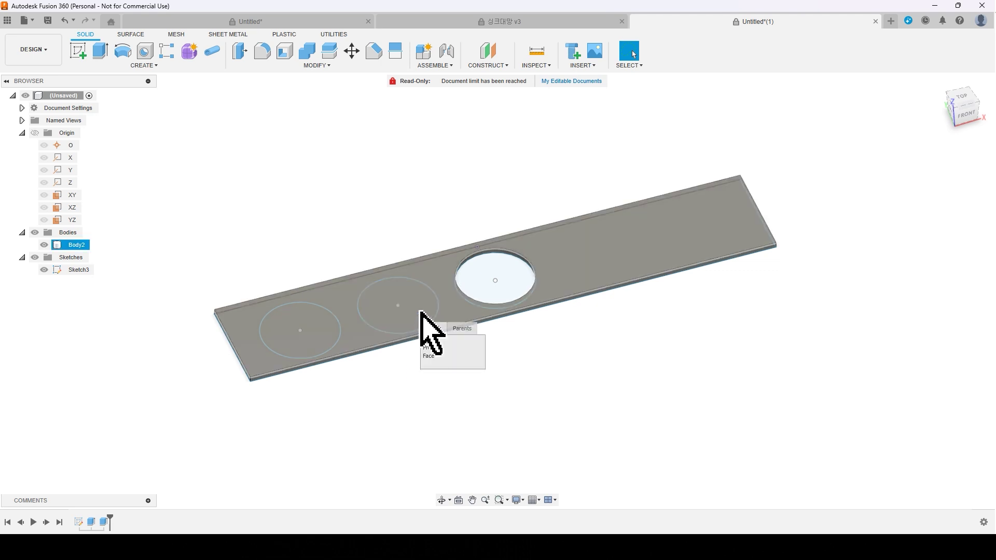
pyautogui.click(444, 348)
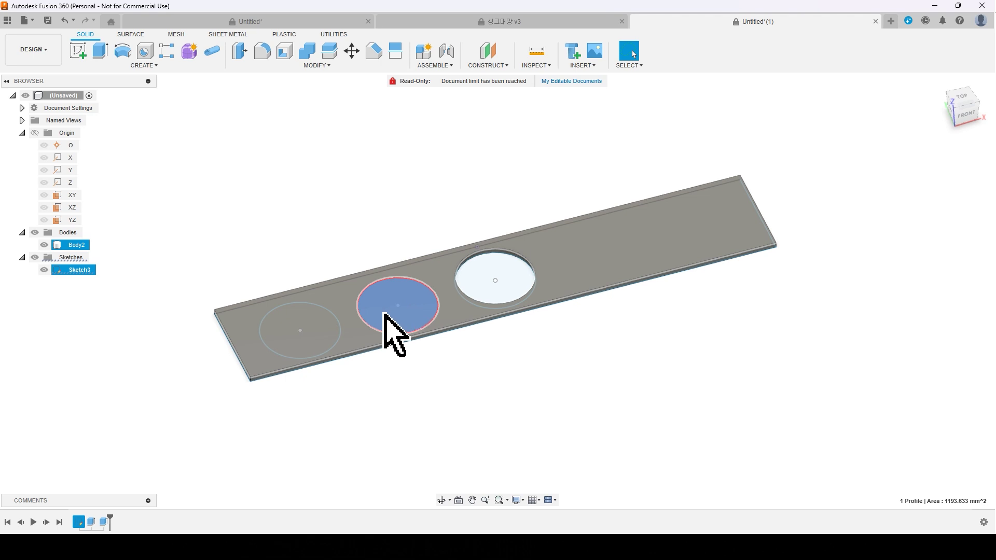
pyautogui.click(318, 340)
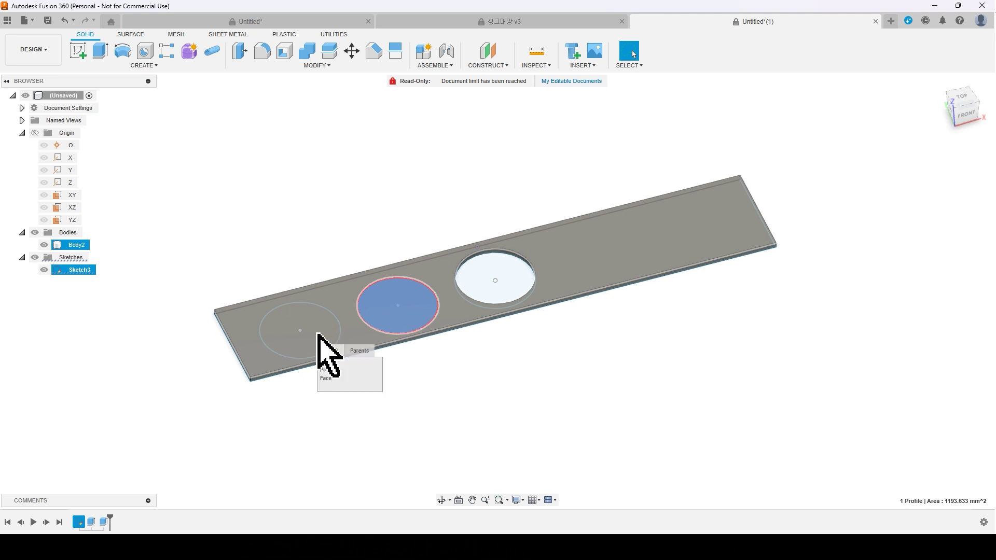
pyautogui.click(347, 369)
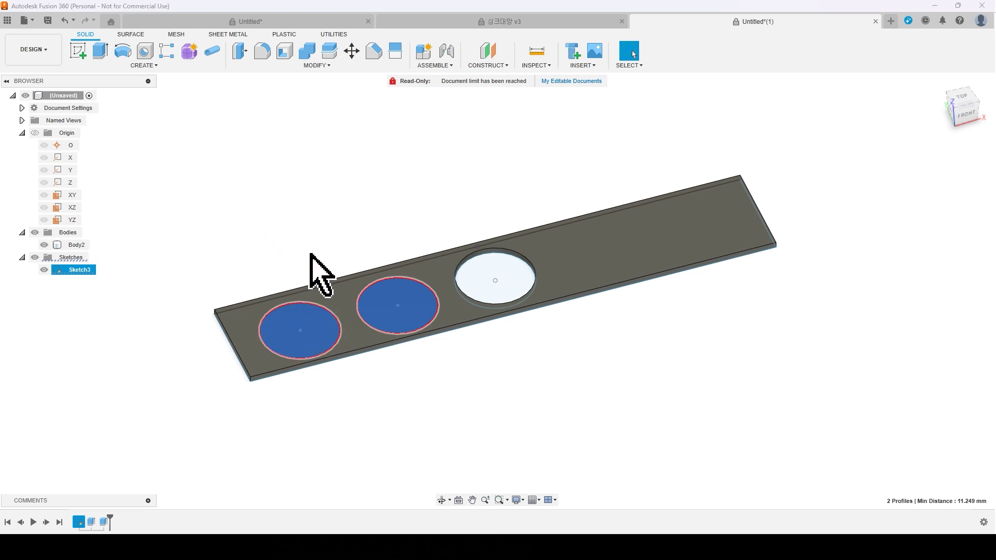
pyautogui.press('e')
pyautogui.moveTo(312, 329); pyautogui.dragTo(307, 240)
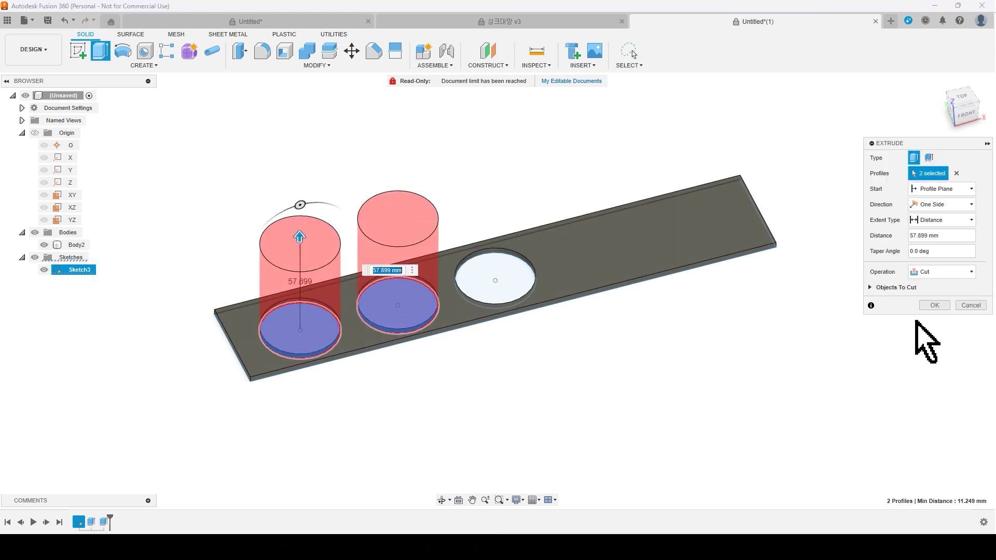
pyautogui.click(934, 305)
# Step: Reopen the plate's sketch and draw a vertical line across the rectangle about 6.7 mm from its left edge
pyautogui.moveTo(524, 384)
pyautogui.keyDown('shift'); pyautogui.mouseDown(button='middle')
pyautogui.moveTo(511, 389)
pyautogui.moveTo(559, 376)
pyautogui.moveTo(526, 380)
pyautogui.mouseUp(button='middle'); pyautogui.keyUp('shift')
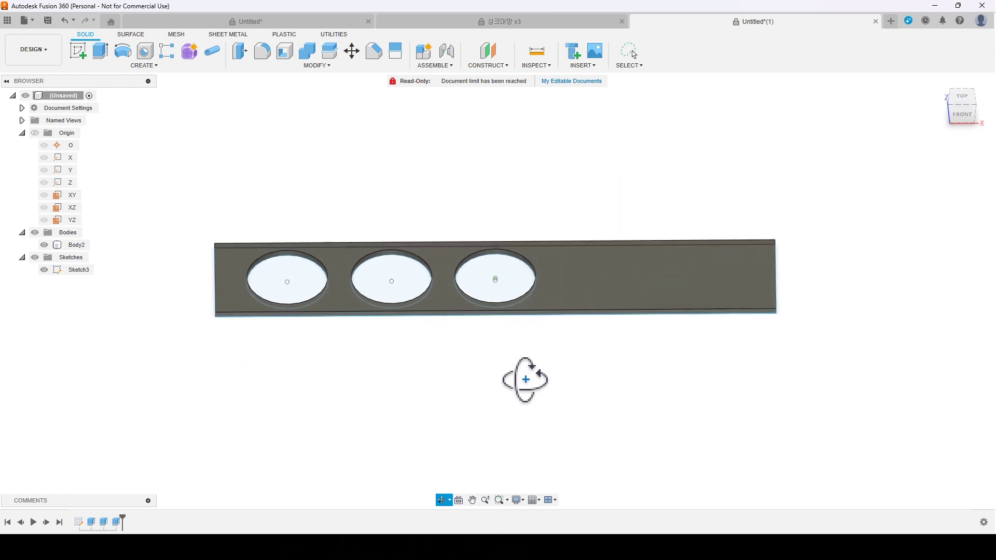
pyautogui.click(963, 121)
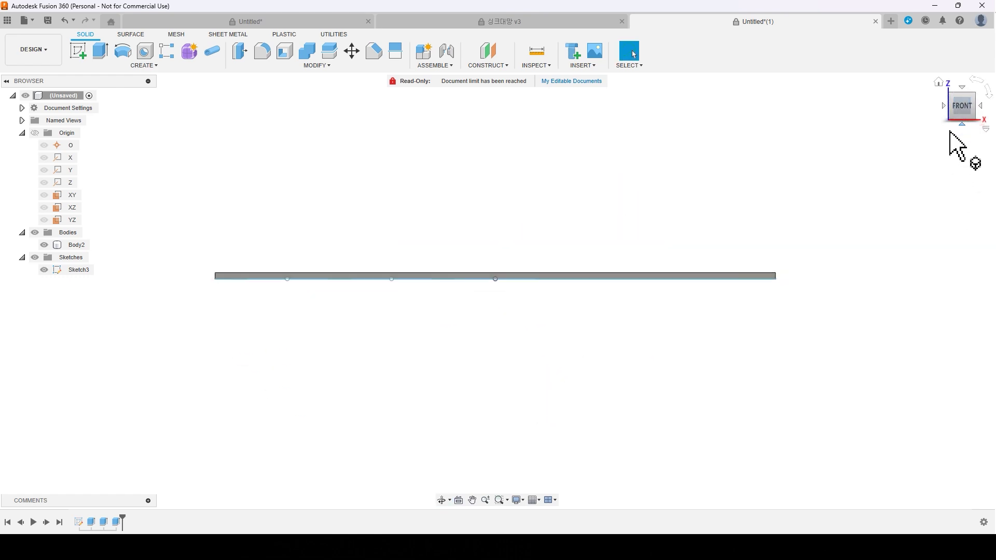
pyautogui.keyDown('shift'); pyautogui.moveTo(668, 318); pyautogui.dragTo(689, 360, button='middle'); pyautogui.keyUp('shift')
pyautogui.rightClick(79, 270)
pyautogui.click(128, 306)
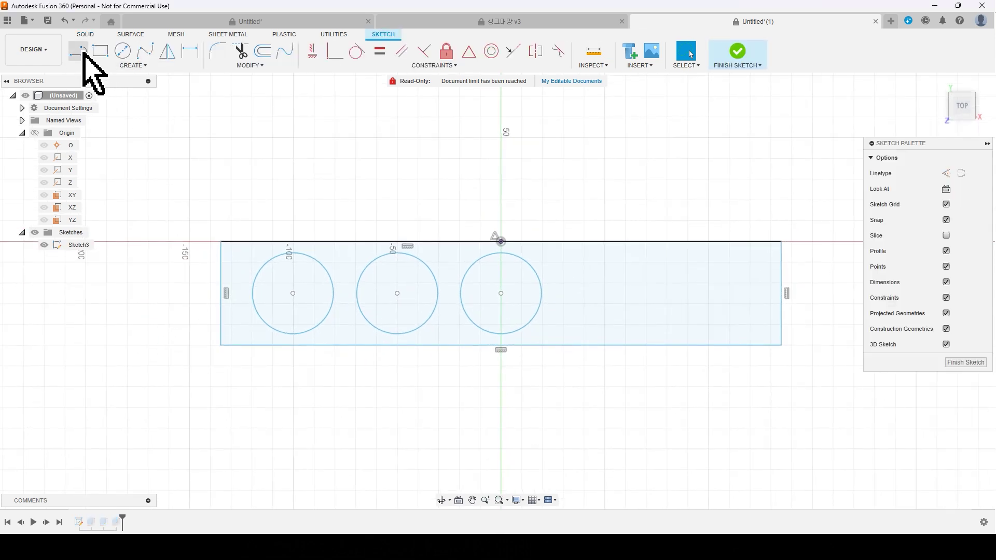
pyautogui.click(78, 50)
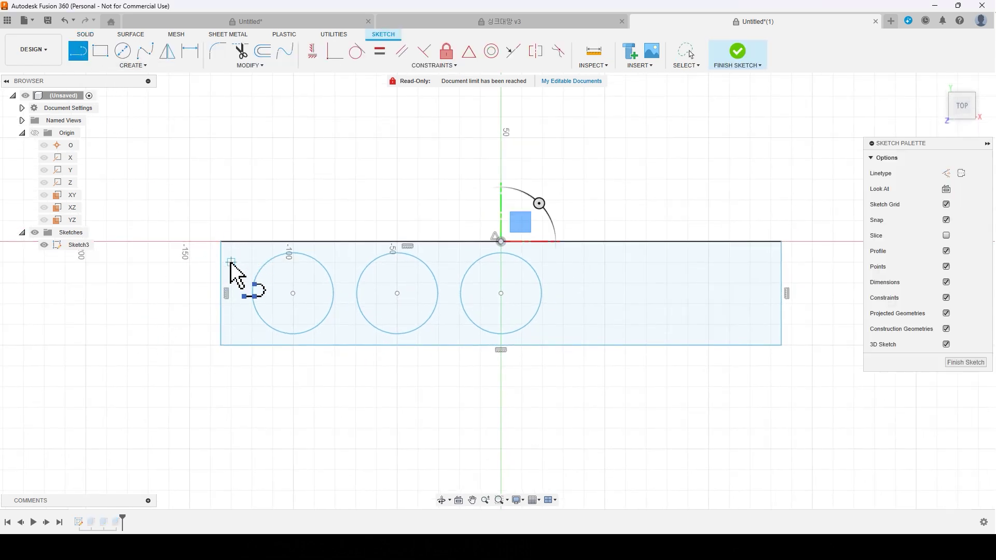
pyautogui.scroll(2, 232, 262)
pyautogui.click(236, 238)
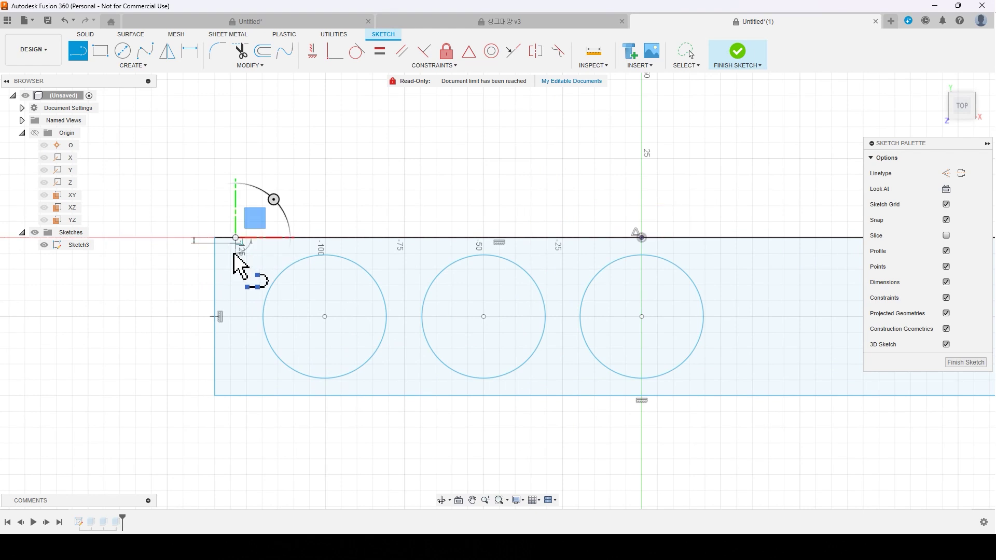
pyautogui.click(236, 396)
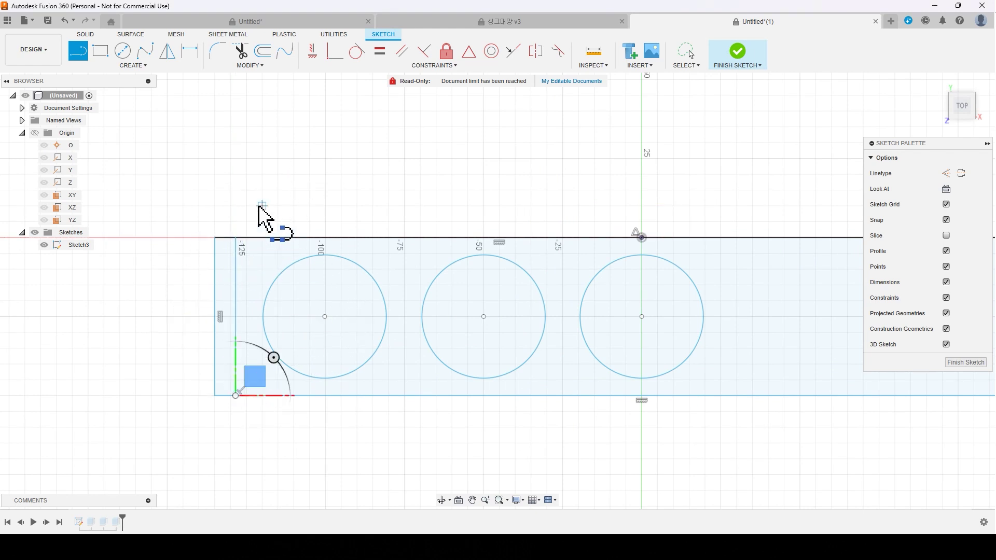
# Step: Dimension the distance between the new vertical line and the rectangle's left edge
pyautogui.press('d')
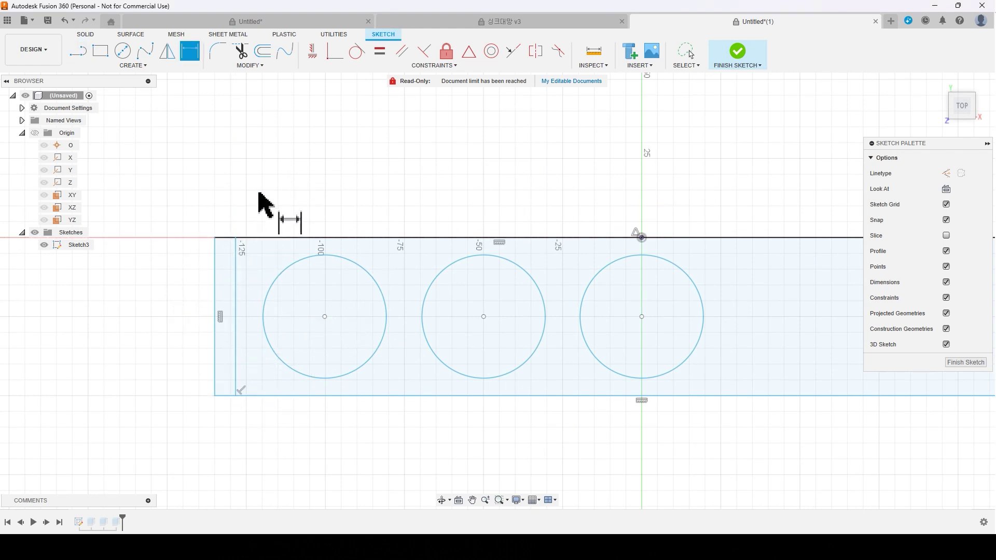
pyautogui.click(236, 251)
pyautogui.click(216, 256)
pyautogui.click(224, 128)
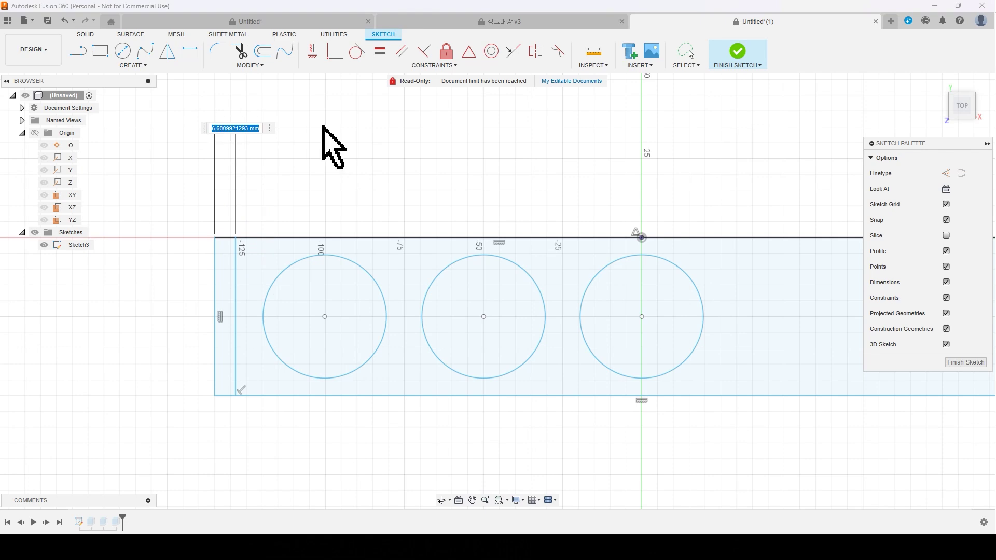
# Step: Sketch a second vertical line across the rectangle about 5 mm from its right edge
pyautogui.moveTo(408, 192)
pyautogui.keyDown('shift'); pyautogui.mouseDown(button='middle')
pyautogui.moveTo(417, 171)
pyautogui.moveTo(398, 155)
pyautogui.mouseUp(button='middle'); pyautogui.keyUp('shift')
pyautogui.click(946, 189)
pyautogui.scroll(4, 639, 289)
pyautogui.scroll(1, 646, 300)
pyautogui.press('l')
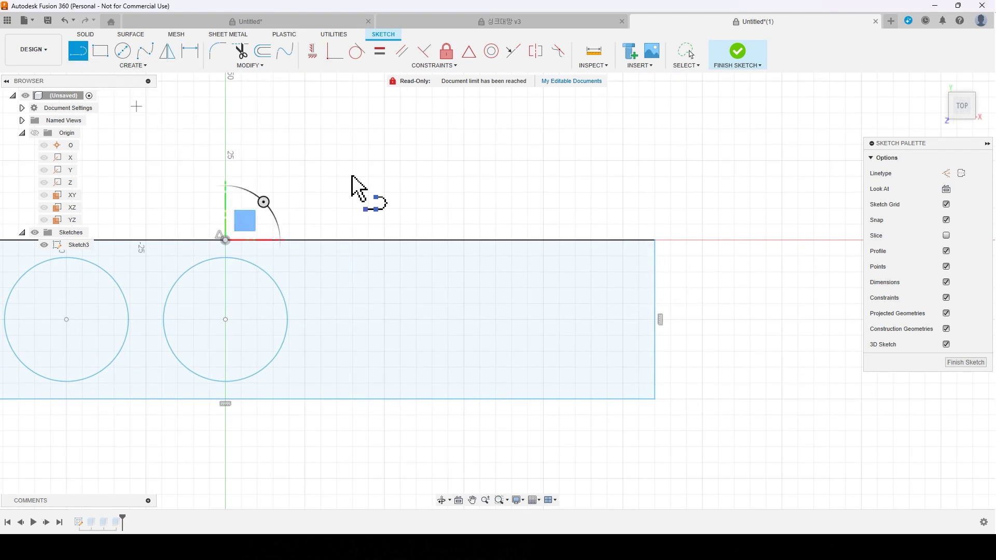
pyautogui.click(639, 240)
pyautogui.click(638, 399)
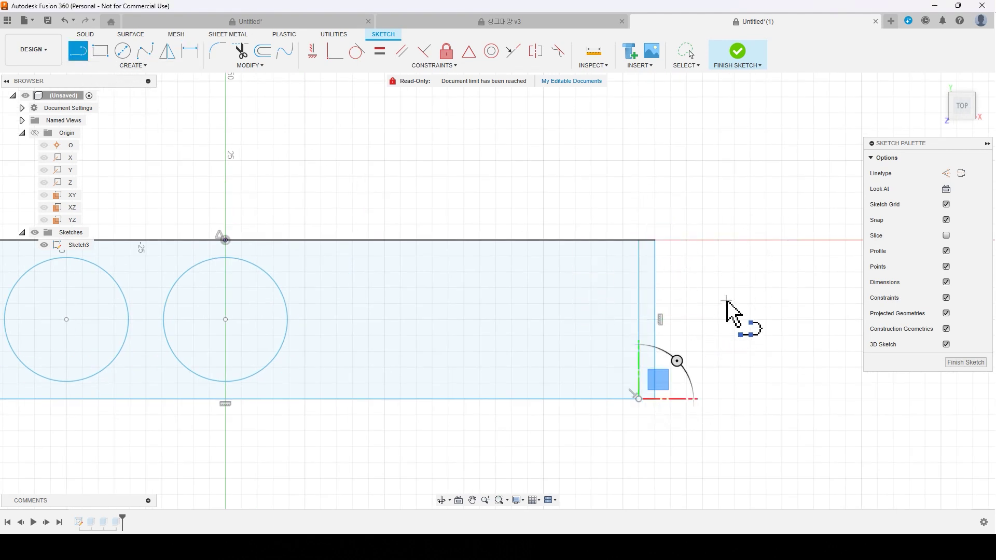
# Step: Dimension the second line 3 mm from the rectangle's right edge and finish the sketch
pyautogui.press('d')
pyautogui.press('s')
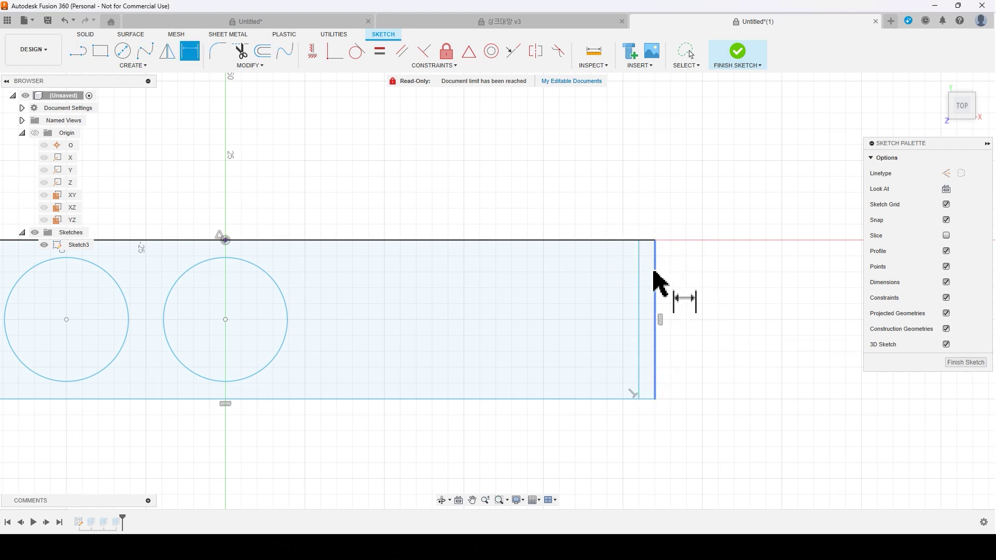
pyautogui.click(640, 277)
pyautogui.click(655, 277)
pyautogui.click(655, 132)
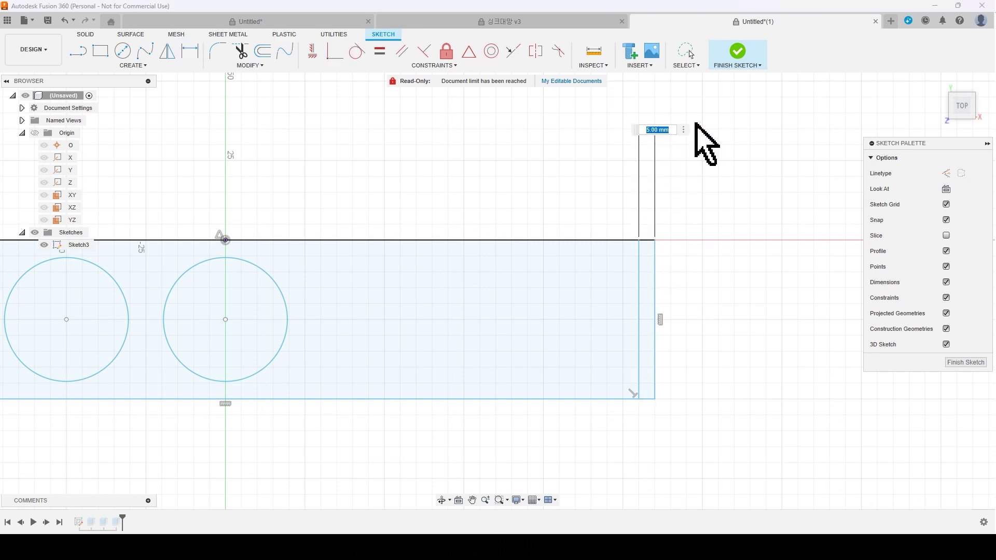
pyautogui.write('3')
pyautogui.press('Return')
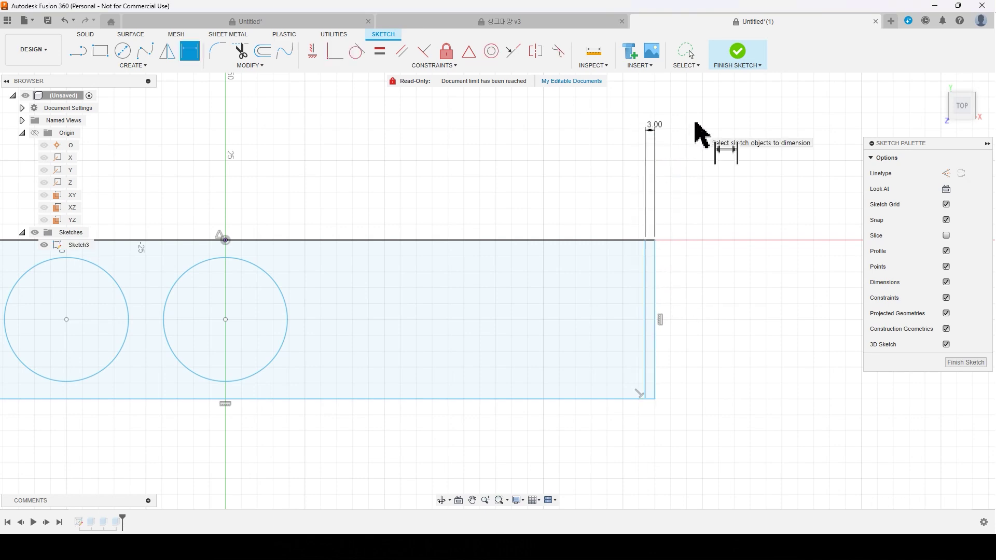
pyautogui.scroll(-5, 728, 303)
pyautogui.moveTo(666, 466)
pyautogui.keyDown('shift'); pyautogui.mouseDown(button='middle')
pyautogui.moveTo(574, 396)
pyautogui.moveTo(583, 403)
pyautogui.mouseUp(button='middle'); pyautogui.keyUp('shift')
pyautogui.click(738, 52)
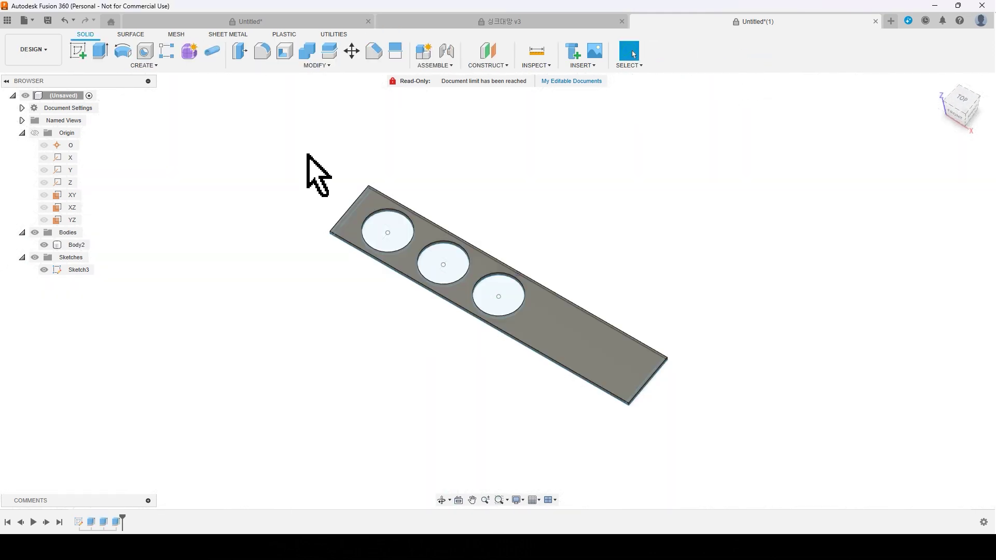
# Step: Select the narrow strip profiles at both ends of the plate and extrude them upward about 76 mm
pyautogui.scroll(5, 317, 228)
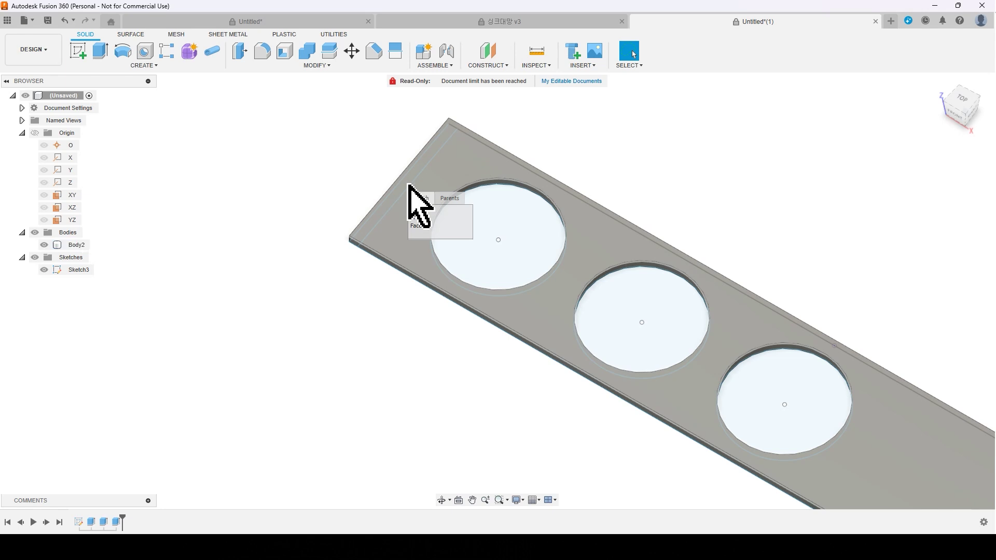
pyautogui.click(419, 220)
pyautogui.scroll(-5, 611, 229)
pyautogui.moveTo(782, 240); pyautogui.dragTo(509, 210, button='middle')
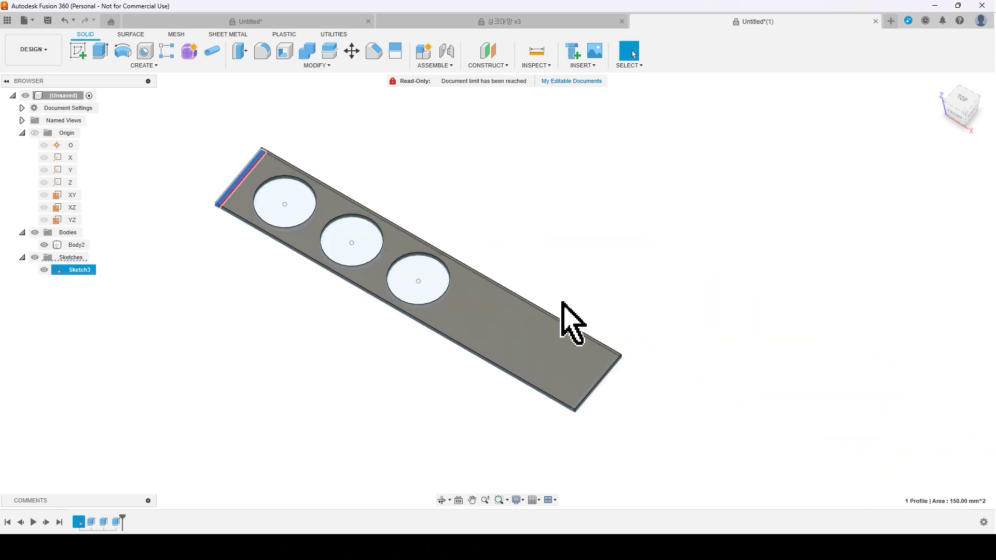
pyautogui.scroll(8, 645, 356)
pyautogui.moveTo(644, 356); pyautogui.dragTo(671, 311, button='middle')
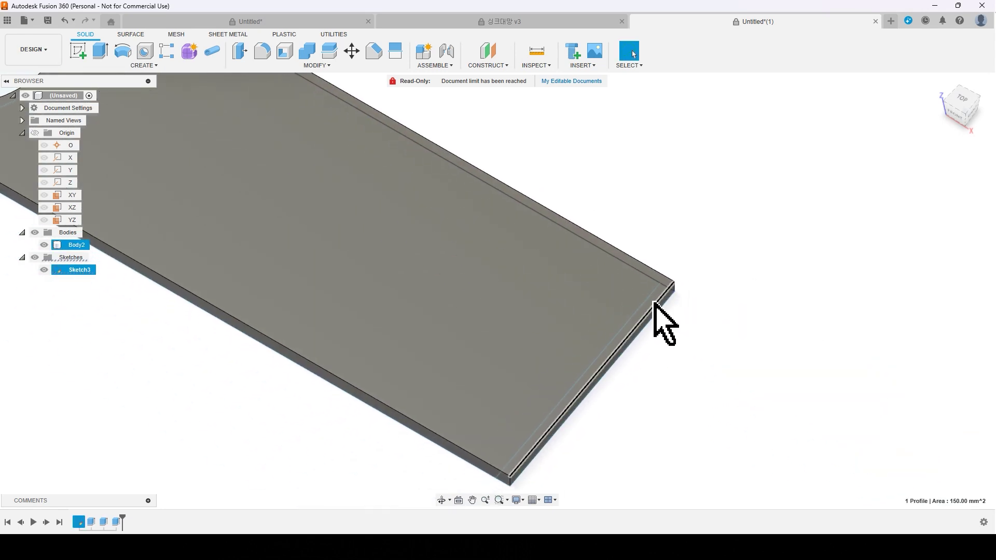
pyautogui.click(651, 298)
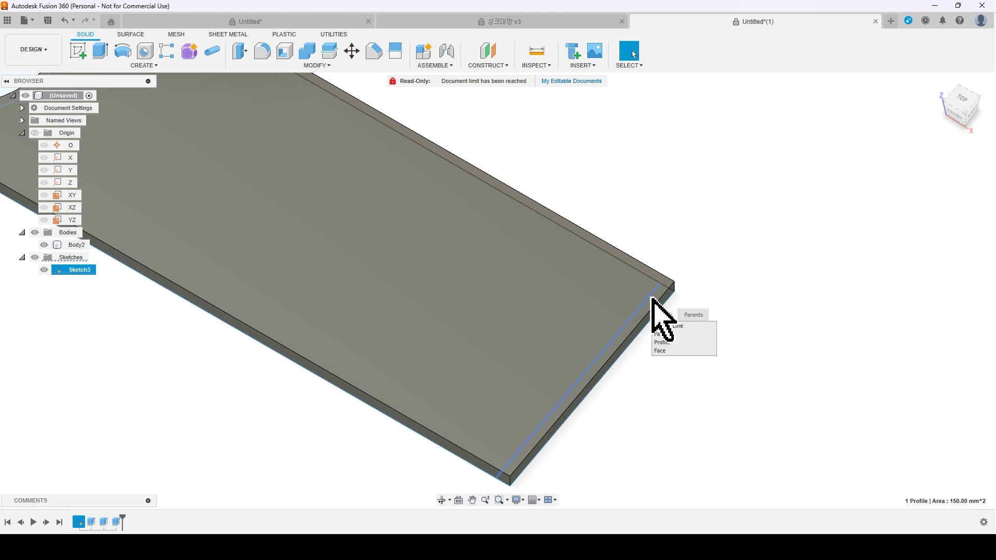
pyautogui.click(659, 343)
pyautogui.scroll(-5, 667, 356)
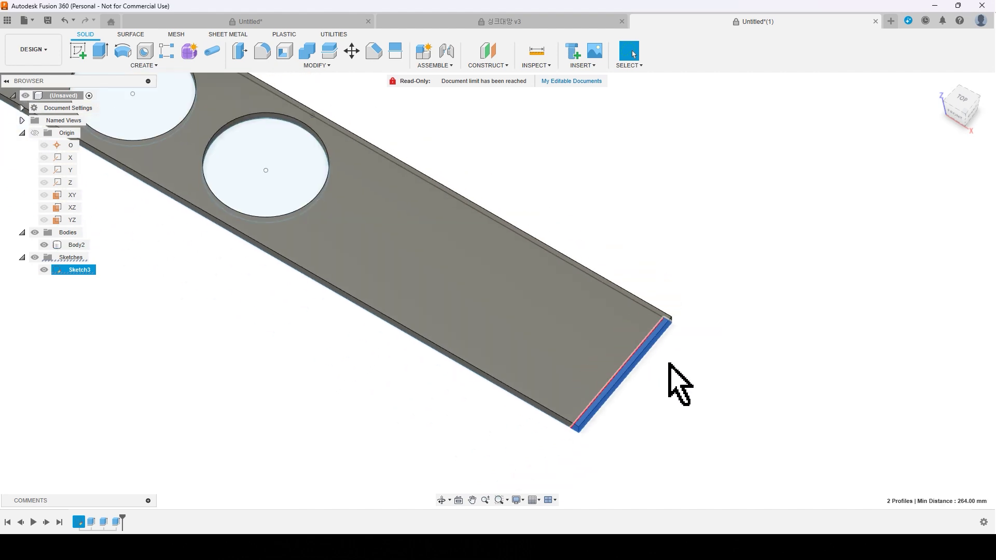
pyautogui.keyDown('shift'); pyautogui.moveTo(807, 367); pyautogui.dragTo(799, 337, button='middle'); pyautogui.keyUp('shift')
pyautogui.press('e')
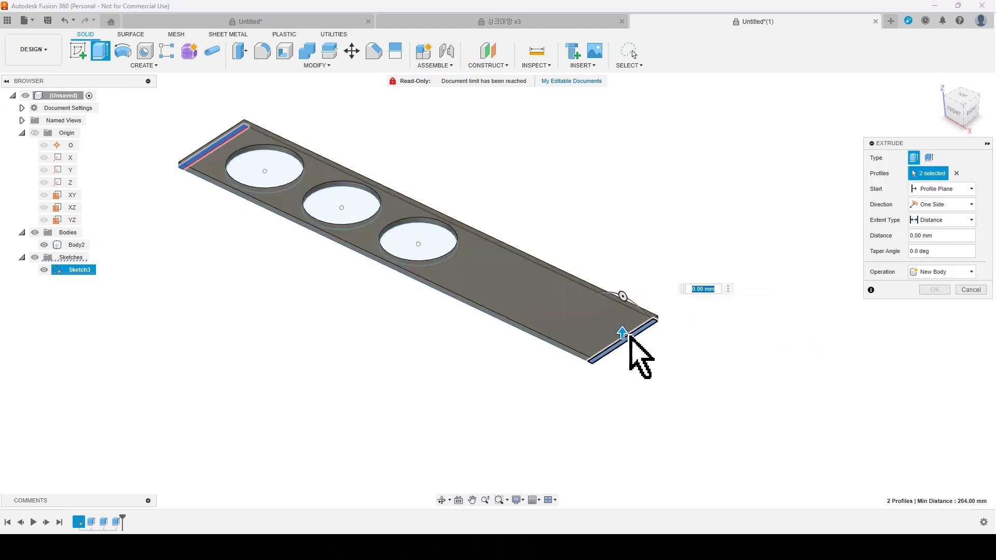
pyautogui.moveTo(624, 332); pyautogui.dragTo(607, 208)
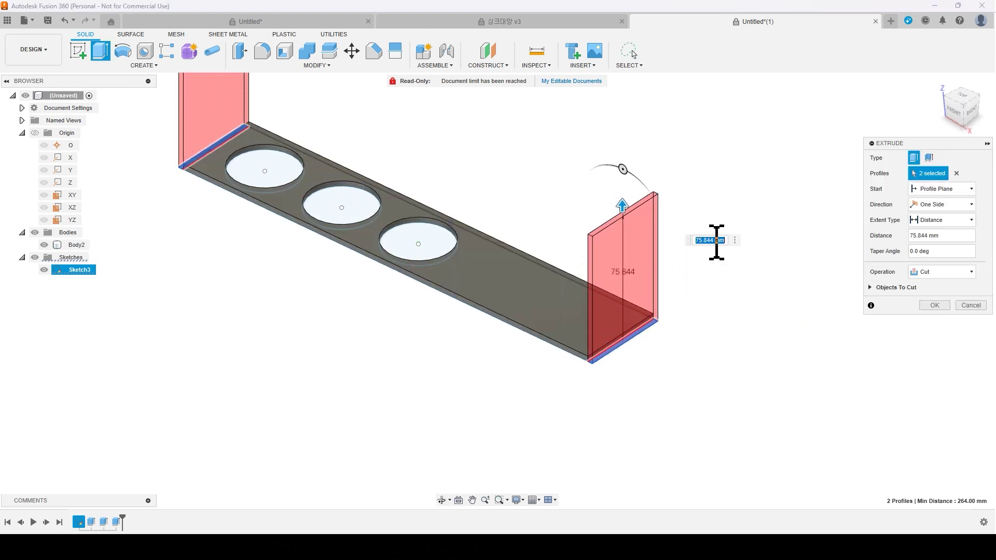
# Step: Make the extrusion symmetric at about 70 mm per side and create the end panels as new bodies
pyautogui.moveTo(925, 144); pyautogui.dragTo(772, 236)
pyautogui.click(776, 327)
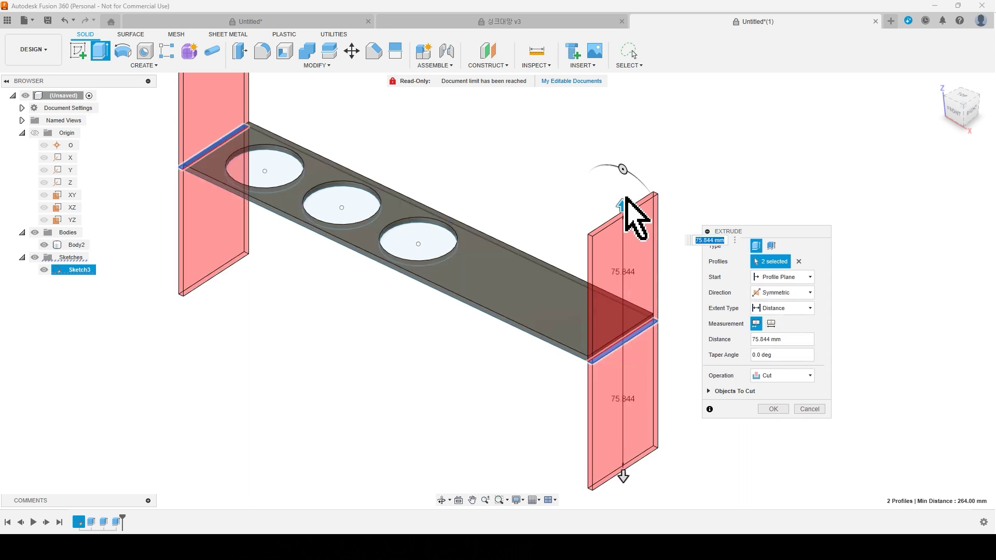
pyautogui.moveTo(623, 205)
pyautogui.mouseDown()
pyautogui.moveTo(625, 286)
pyautogui.moveTo(616, 184)
pyautogui.moveTo(612, 265)
pyautogui.moveTo(614, 213)
pyautogui.mouseUp()
pyautogui.scroll(-2, 493, 371)
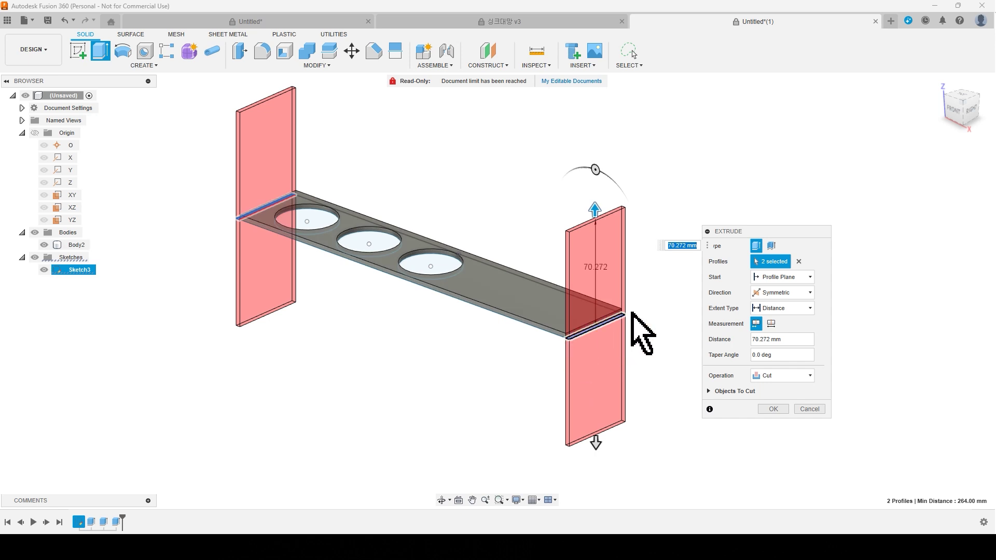
pyautogui.click(772, 375)
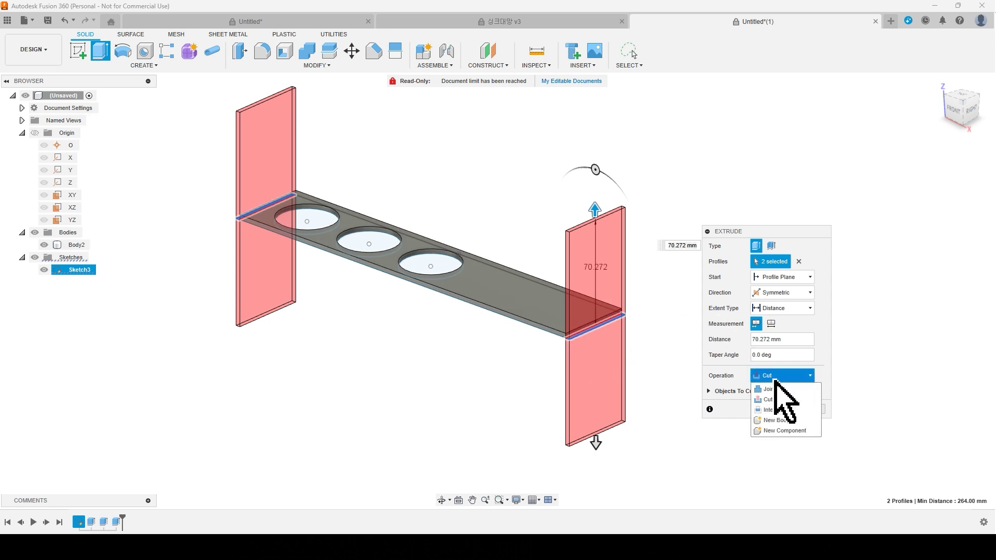
pyautogui.click(780, 420)
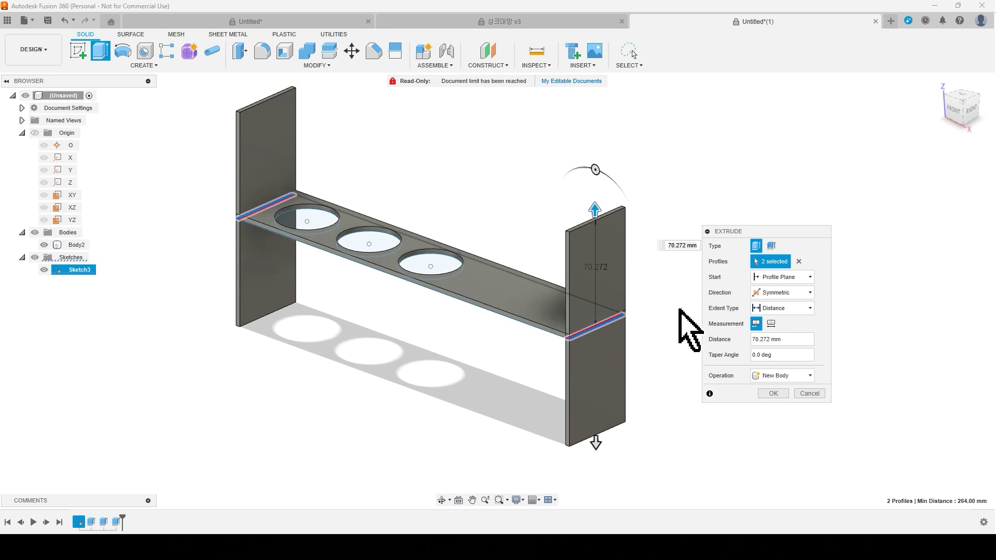
pyautogui.click(777, 395)
# Step: Rename the left end panel body to 세로1 and the right end panel body to 세로2
pyautogui.moveTo(769, 304)
pyautogui.keyDown('shift'); pyautogui.mouseDown(button='middle')
pyautogui.moveTo(750, 322)
pyautogui.moveTo(798, 275)
pyautogui.moveTo(764, 305)
pyautogui.mouseUp(button='middle'); pyautogui.keyUp('shift')
pyautogui.click(77, 257)
pyautogui.click(78, 269)
pyautogui.click(293, 345)
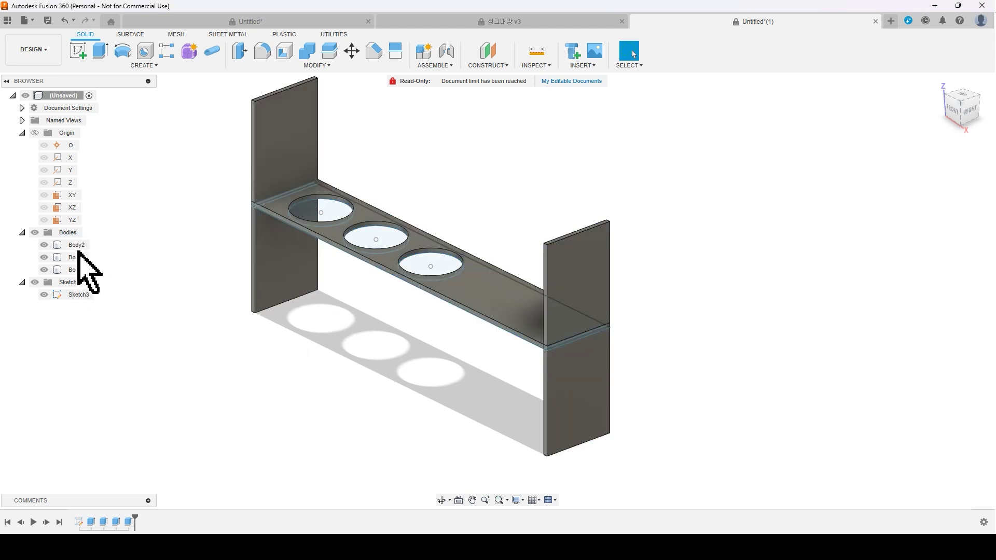
pyautogui.click(81, 257)
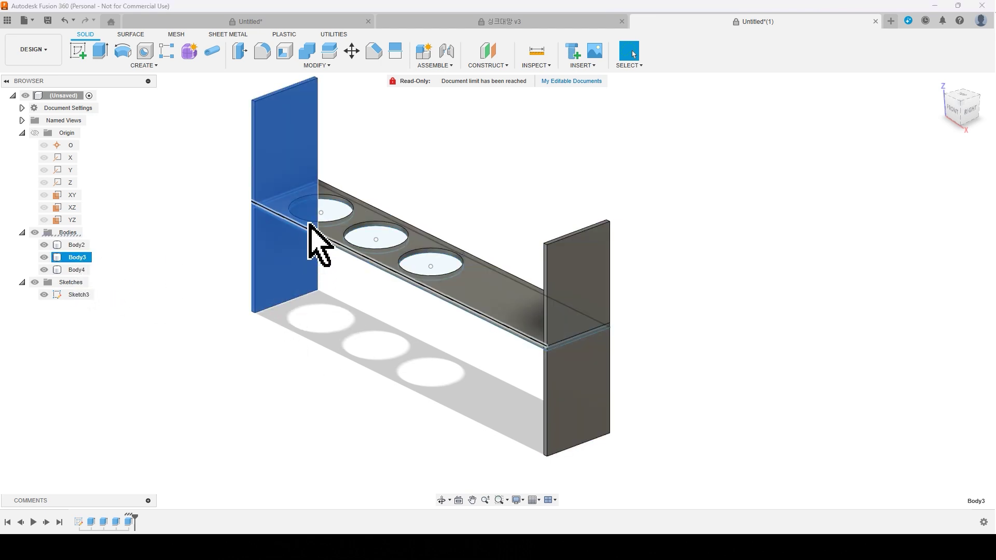
pyautogui.doubleClick(77, 258)
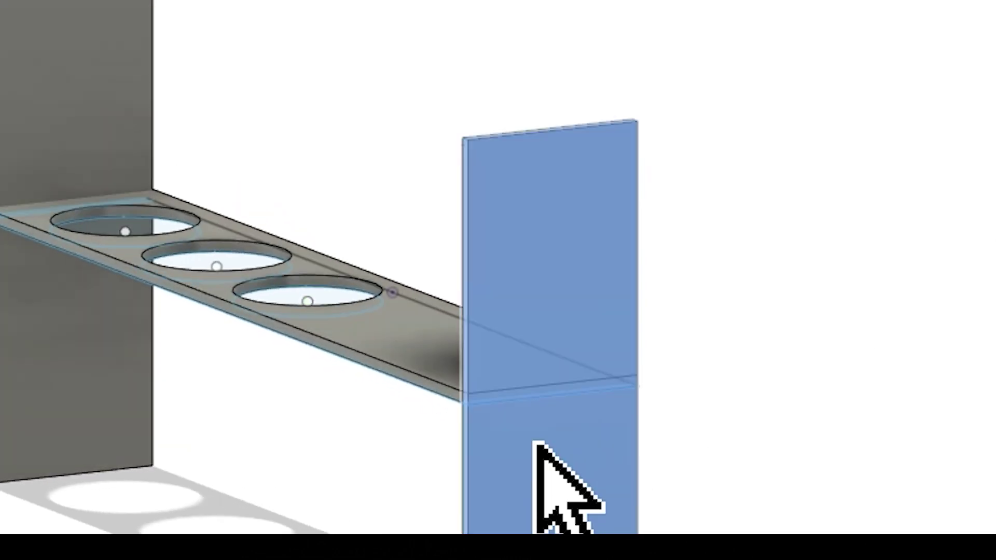
pyautogui.keyDown('shift'); pyautogui.moveTo(589, 396); pyautogui.dragTo(730, 393, button='middle'); pyautogui.keyUp('shift')
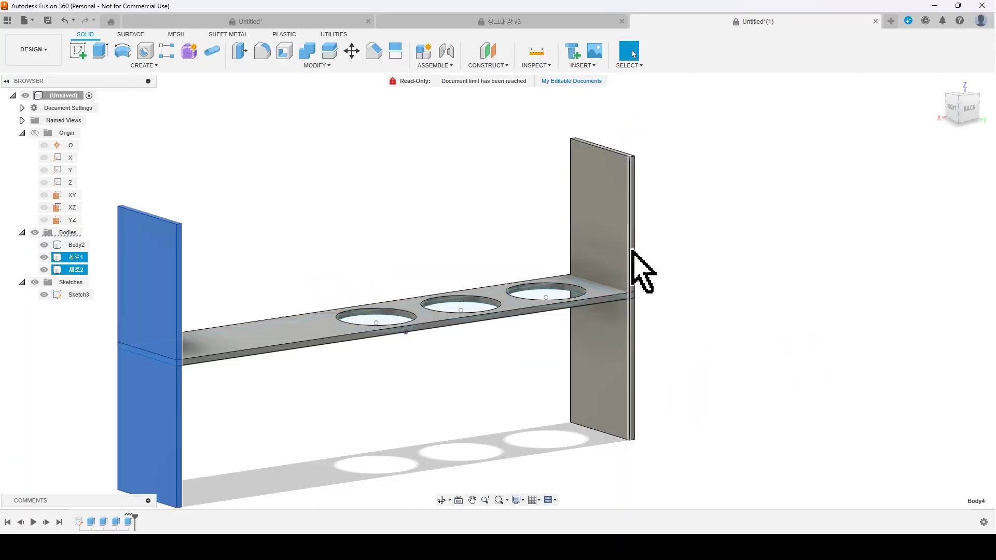
# Step: Offset the four narrow vertical side faces of both end panels outward by about 2.8 mm with Press Pull
pyautogui.scroll(4, 642, 268)
pyautogui.click(641, 262)
pyautogui.scroll(-4, 698, 285)
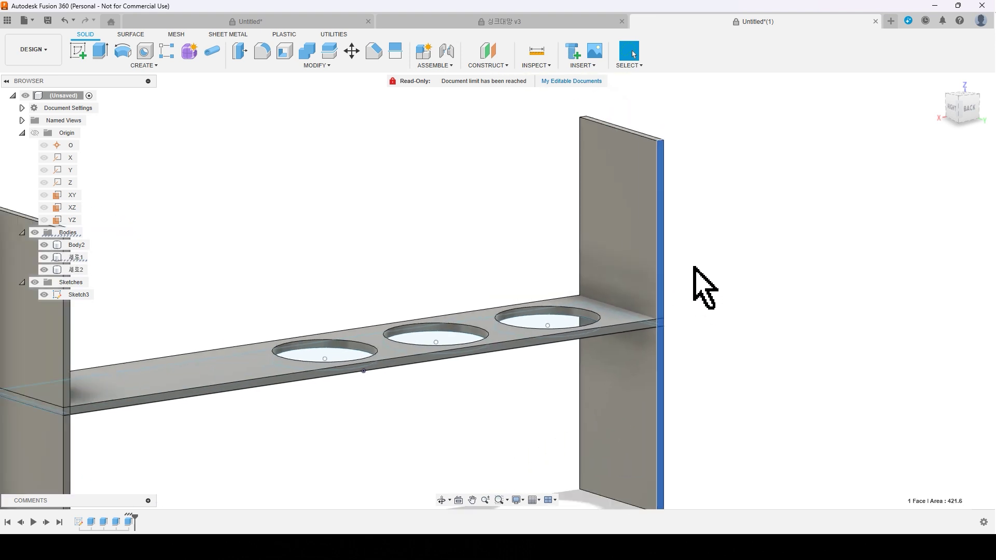
pyautogui.scroll(3, 260, 289)
pyautogui.keyDown('ctrl'); pyautogui.click(163, 251); pyautogui.keyUp('ctrl')
pyautogui.scroll(-5, 322, 277)
pyautogui.keyDown('shift'); pyautogui.moveTo(323, 278); pyautogui.dragTo(490, 272, button='middle'); pyautogui.keyUp('shift')
pyautogui.scroll(3, 527, 271)
pyautogui.keyDown('ctrl'); pyautogui.click(665, 284); pyautogui.keyUp('ctrl')
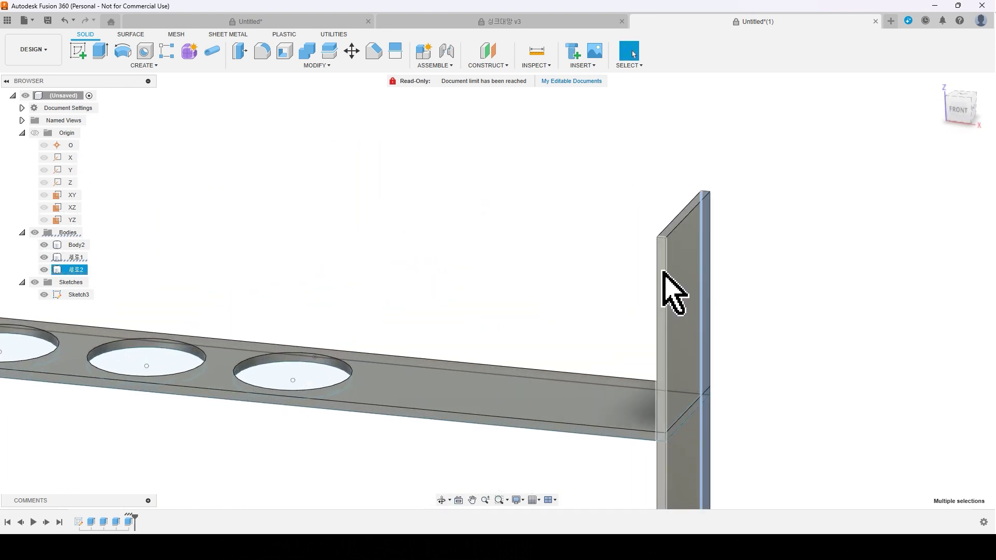
pyautogui.scroll(-3, 663, 289)
pyautogui.moveTo(382, 229); pyautogui.dragTo(534, 260, button='middle')
pyautogui.scroll(3, 437, 260)
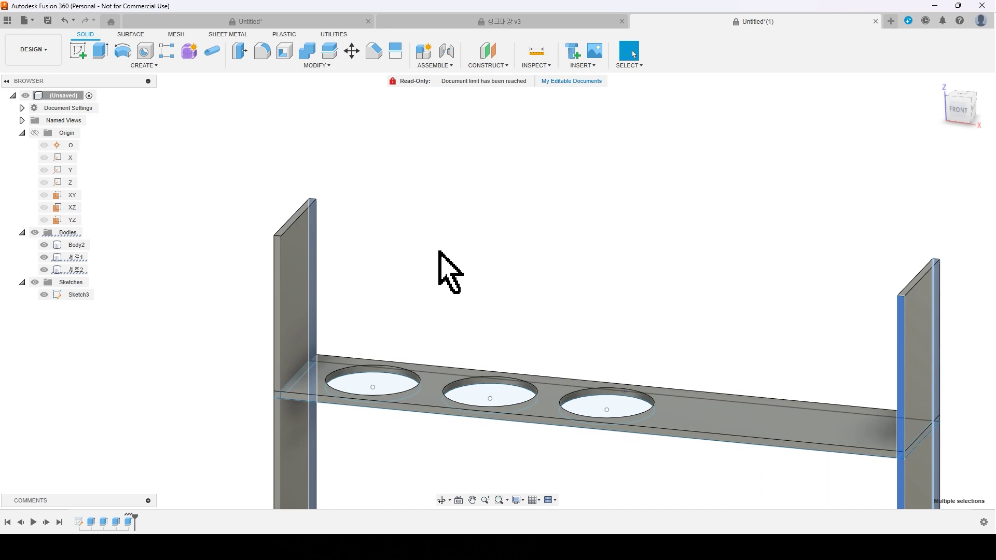
pyautogui.keyDown('ctrl'); pyautogui.click(285, 266); pyautogui.keyUp('ctrl')
pyautogui.scroll(-5, 402, 266)
pyautogui.keyDown('shift'); pyautogui.moveTo(512, 236); pyautogui.dragTo(299, 88, button='middle'); pyautogui.keyUp('shift')
pyautogui.click(326, 66)
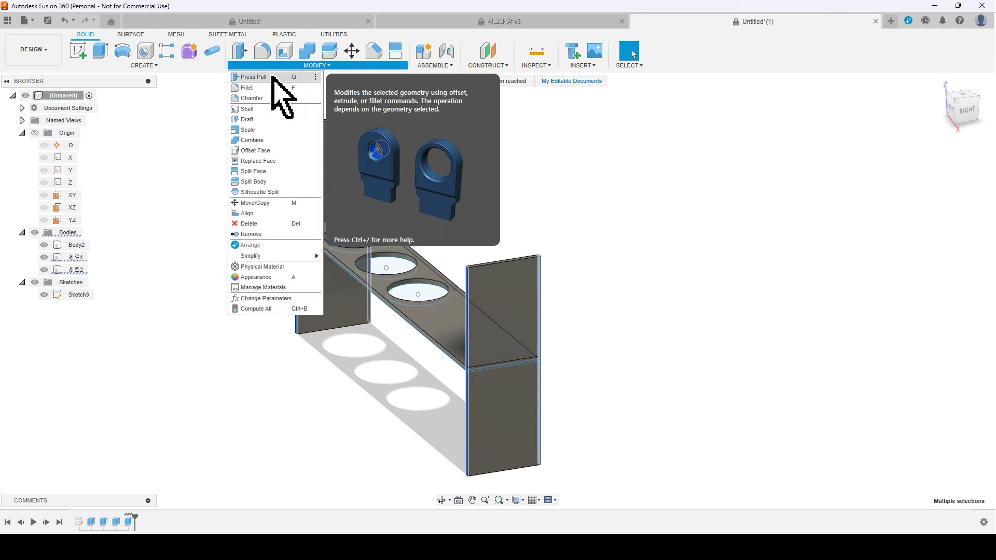
pyautogui.click(274, 77)
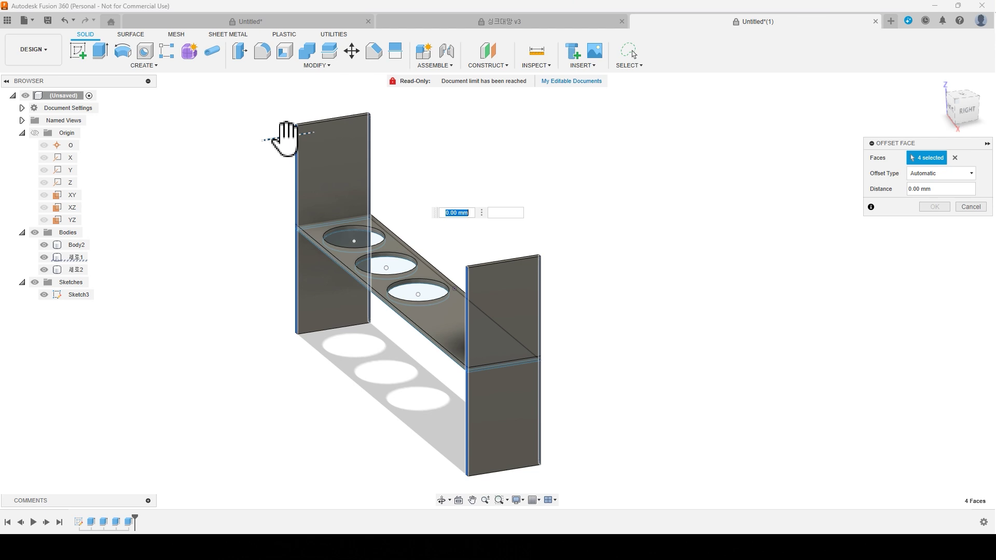
pyautogui.moveTo(287, 138); pyautogui.dragTo(282, 143)
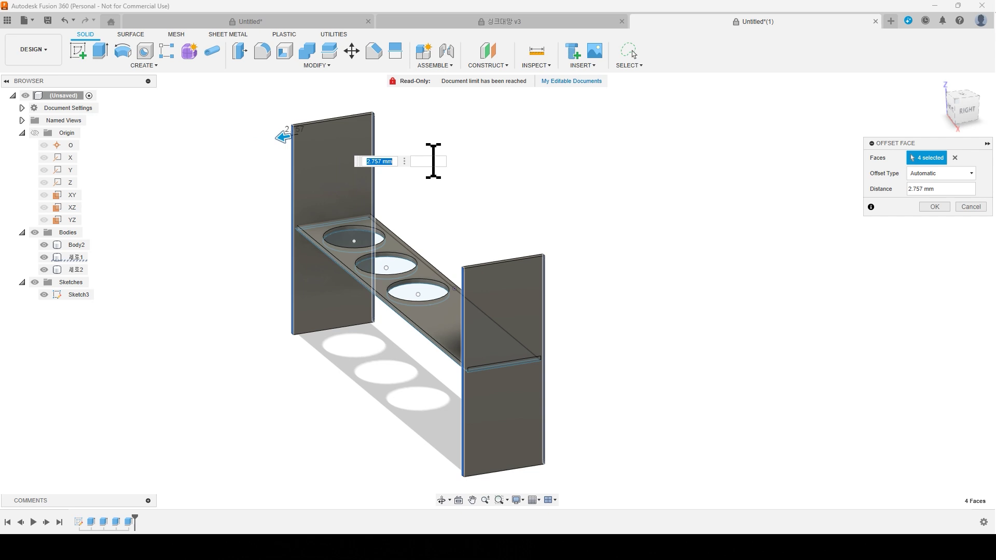
pyautogui.press('Return')
# Step: Examine the widened end panels, temporarily hiding the plate and 세로1 to check the inner face of 세로2
pyautogui.keyDown('shift'); pyautogui.moveTo(385, 218); pyautogui.dragTo(690, 269, button='middle'); pyautogui.keyUp('shift')
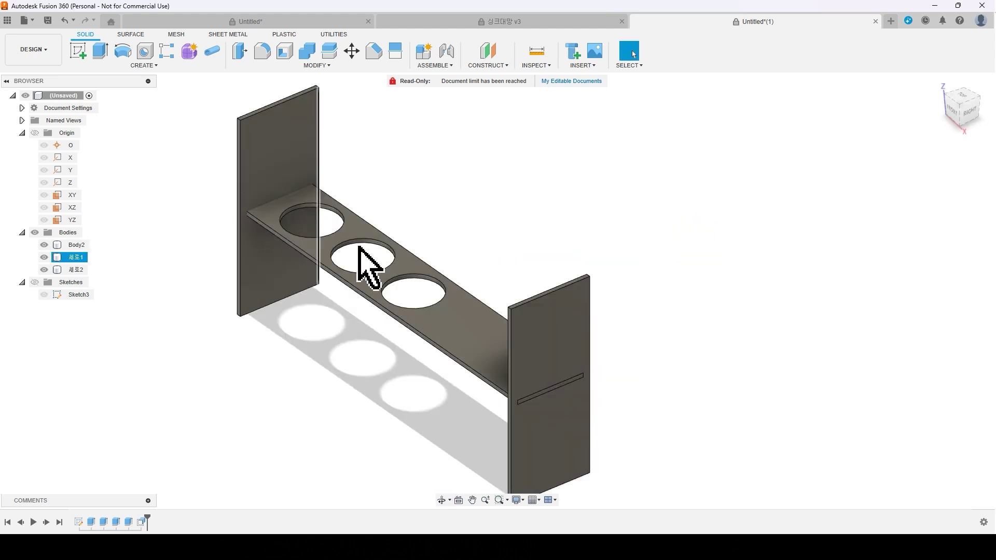
pyautogui.keyDown('shift'); pyautogui.moveTo(663, 389); pyautogui.dragTo(610, 381, button='middle'); pyautogui.keyUp('shift')
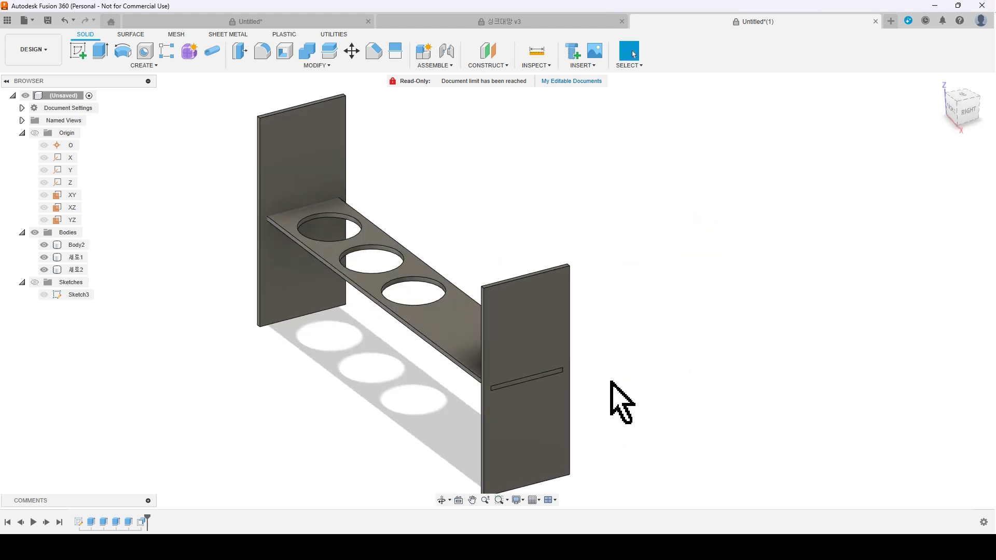
pyautogui.scroll(2, 610, 382)
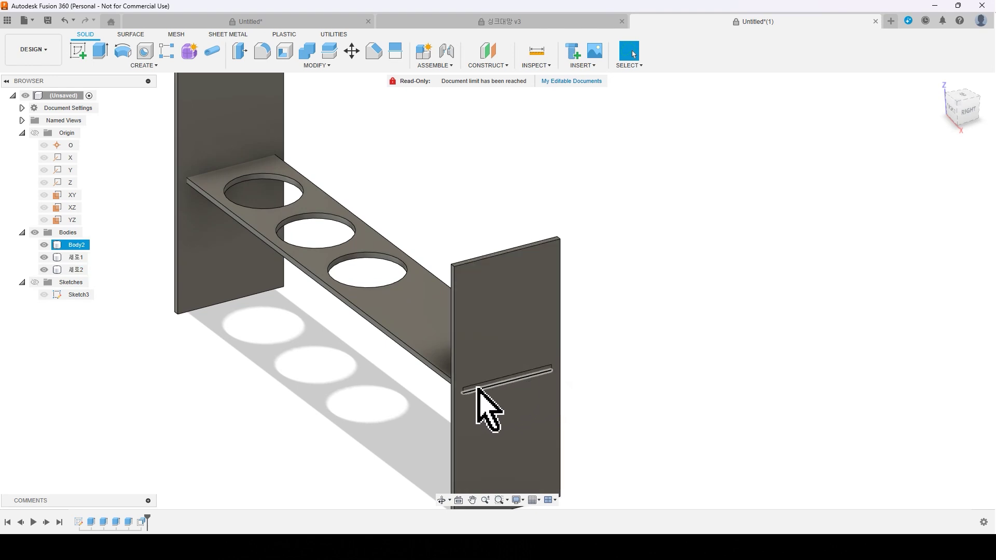
pyautogui.keyDown('shift'); pyautogui.moveTo(649, 364); pyautogui.dragTo(568, 182, button='middle'); pyautogui.keyUp('shift')
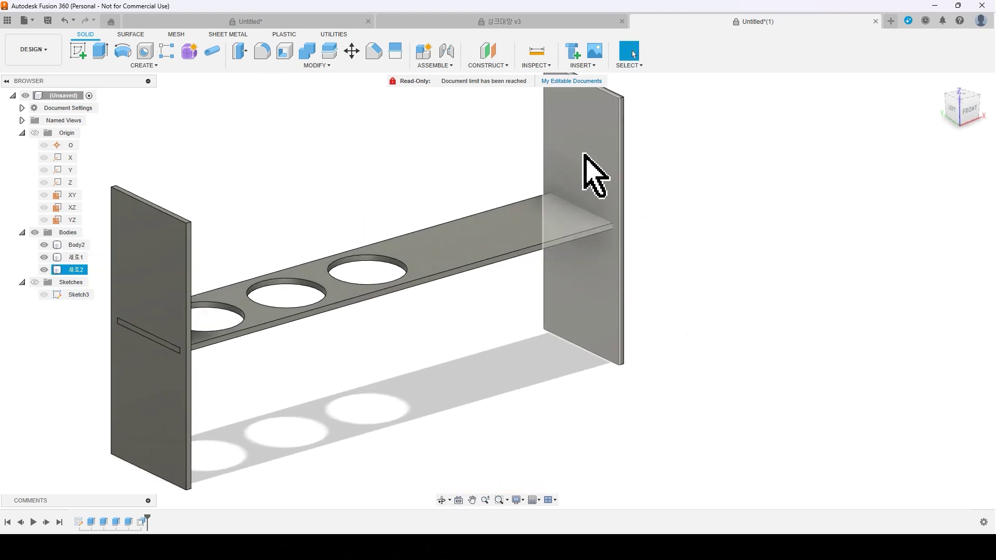
pyautogui.click(44, 245)
pyautogui.click(44, 258)
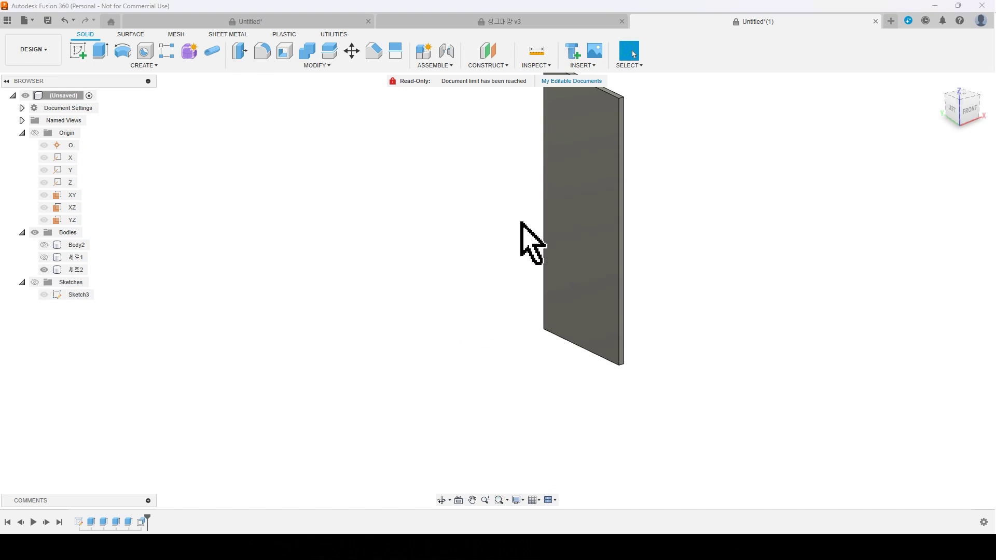
pyautogui.click(44, 257)
pyautogui.click(45, 245)
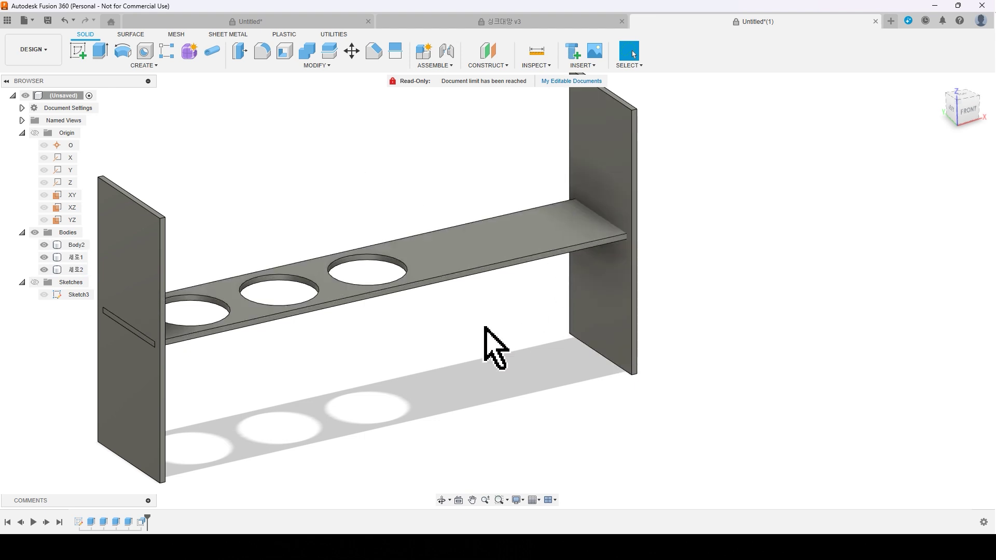
# Step: Combine with Cut, using 세로2 as the target body and the plate as the tool body, with Keep Tools enabled
pyautogui.moveTo(485, 344); pyautogui.dragTo(540, 329, button='middle')
pyautogui.click(316, 65)
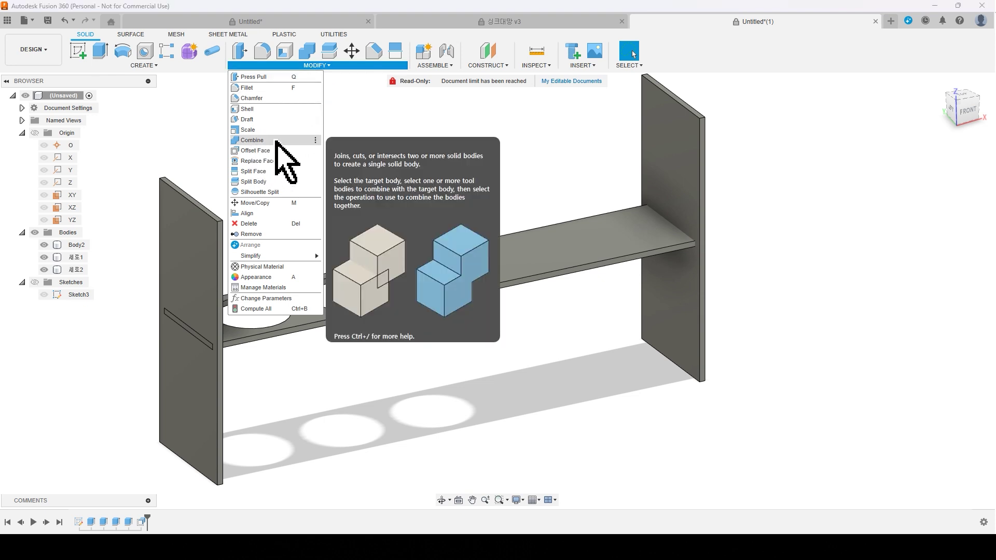
pyautogui.click(283, 150)
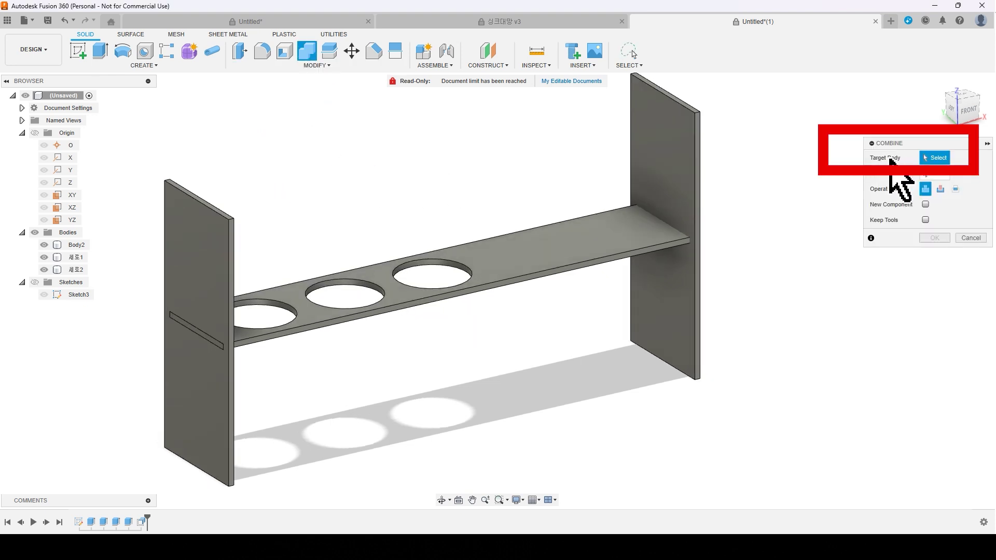
pyautogui.click(659, 155)
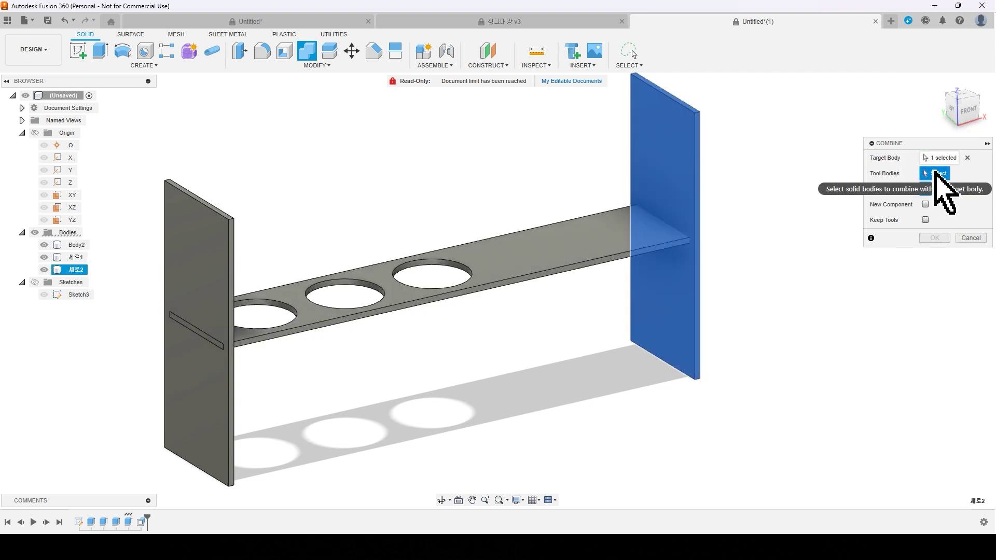
pyautogui.click(567, 252)
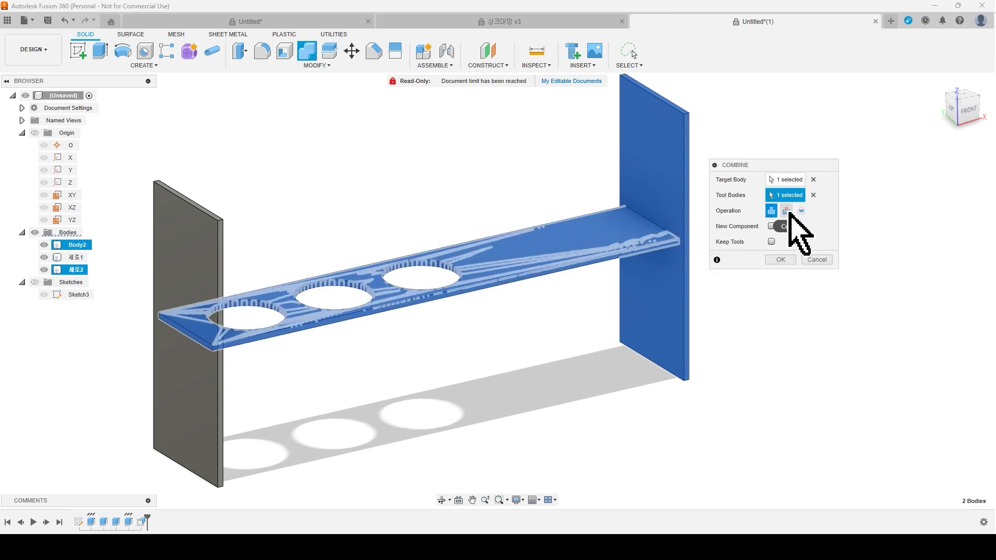
pyautogui.click(786, 210)
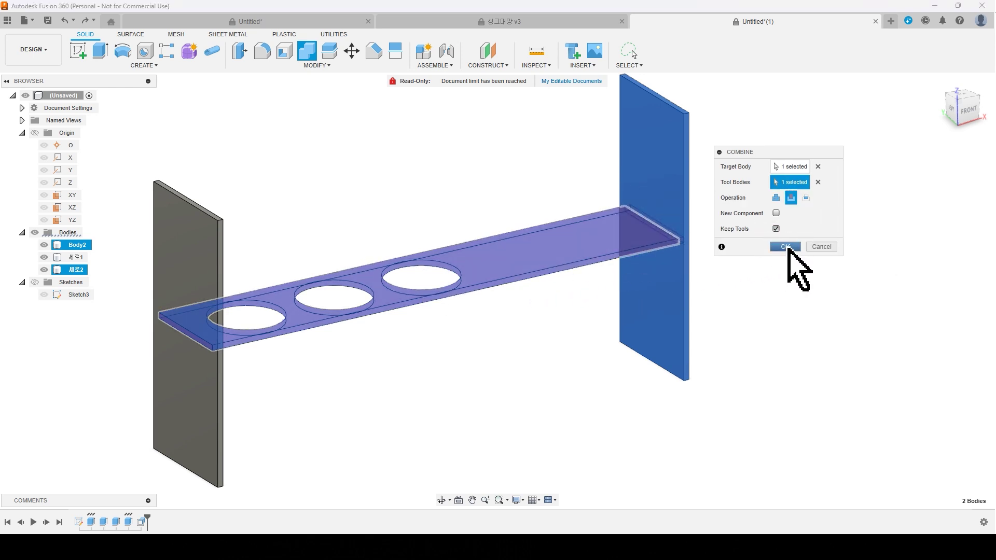
pyautogui.click(786, 247)
# Step: Hide the plate body and examine the slot cut through the 세로2 panel
pyautogui.click(44, 245)
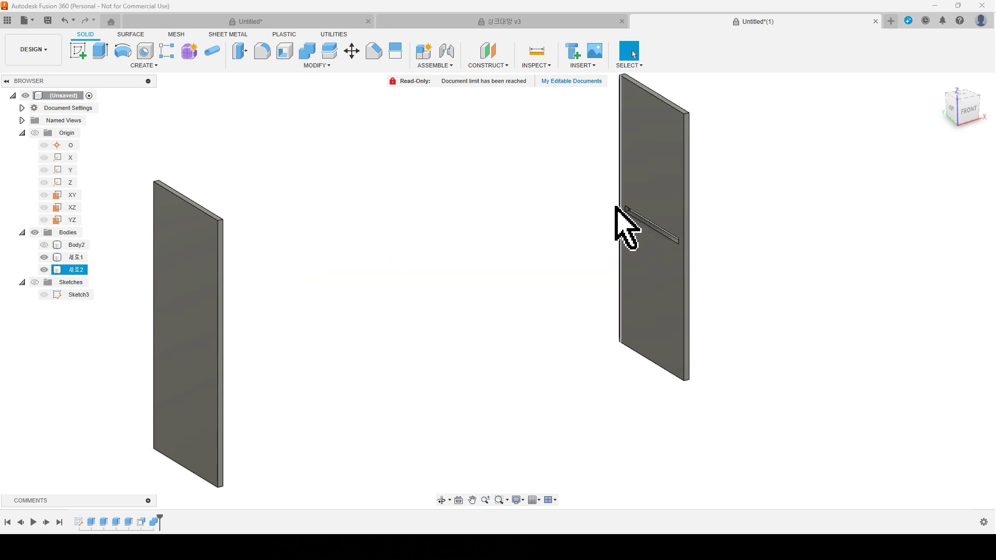
pyautogui.scroll(5, 621, 278)
pyautogui.scroll(-5, 675, 207)
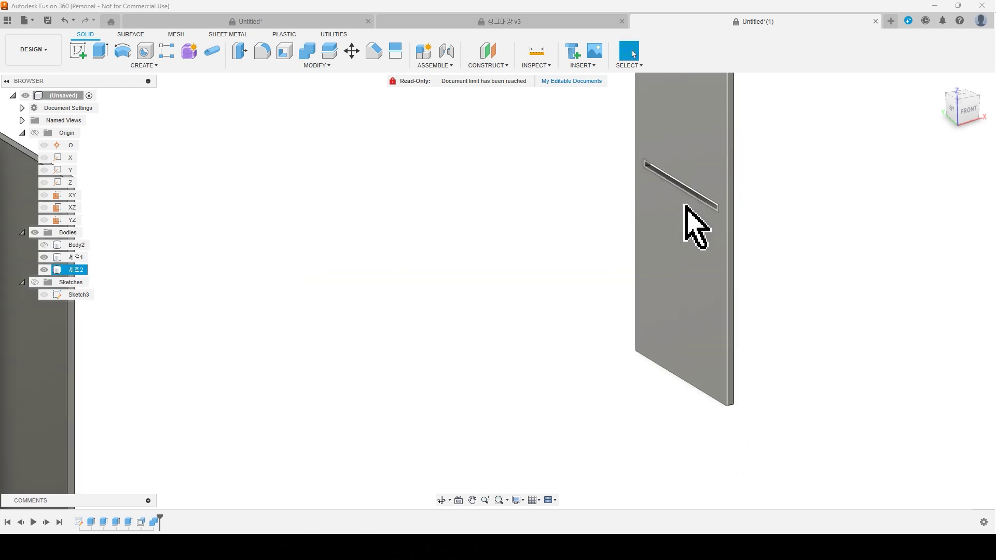
# Step: Rename the plate body to 가로1 and leave only the slotted 세로2 panel visible
pyautogui.click(44, 245)
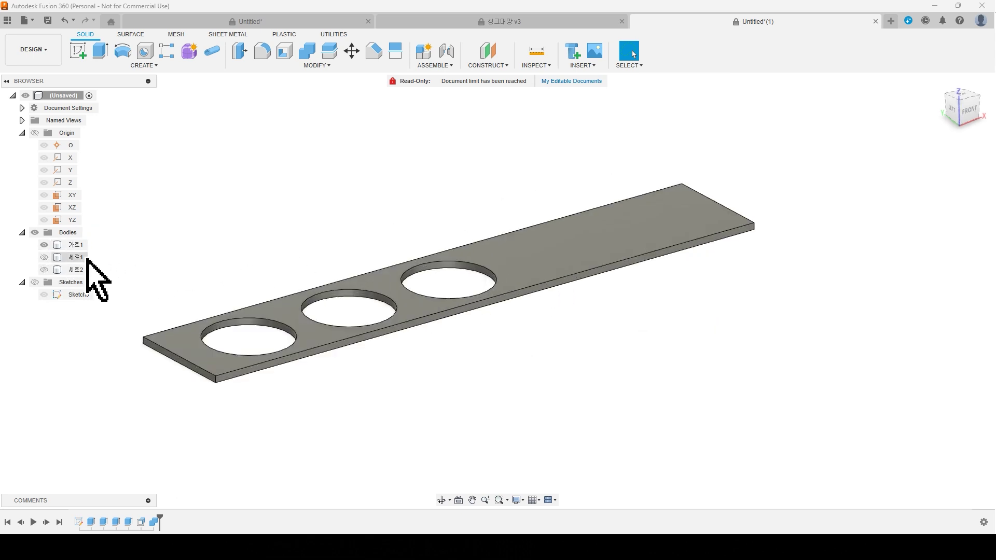
pyautogui.click(44, 269)
pyautogui.click(44, 244)
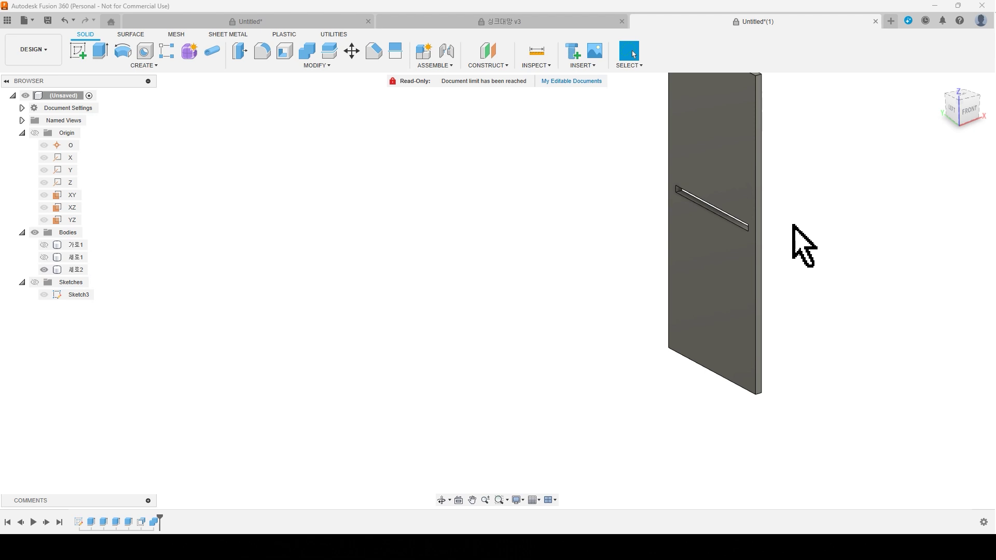
pyautogui.click(59, 245)
pyautogui.click(44, 245)
pyautogui.click(584, 307)
pyautogui.moveTo(574, 304); pyautogui.dragTo(496, 324, button='middle')
pyautogui.click(44, 245)
# Step: Examine the inner walls of the slot in the 세로2 panel up close from both sides
pyautogui.scroll(3, 593, 235)
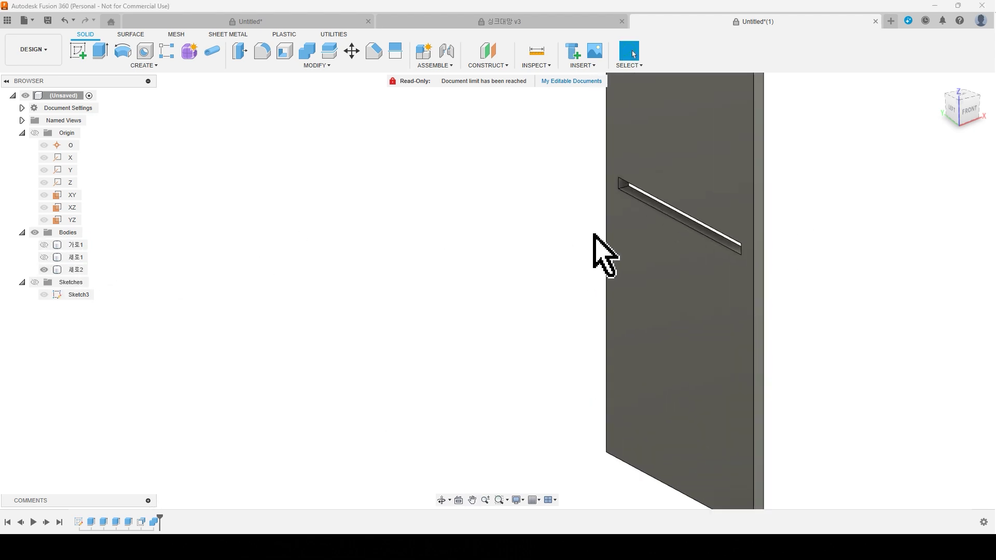
pyautogui.moveTo(541, 210); pyautogui.dragTo(367, 301, button='middle')
pyautogui.scroll(3, 467, 278)
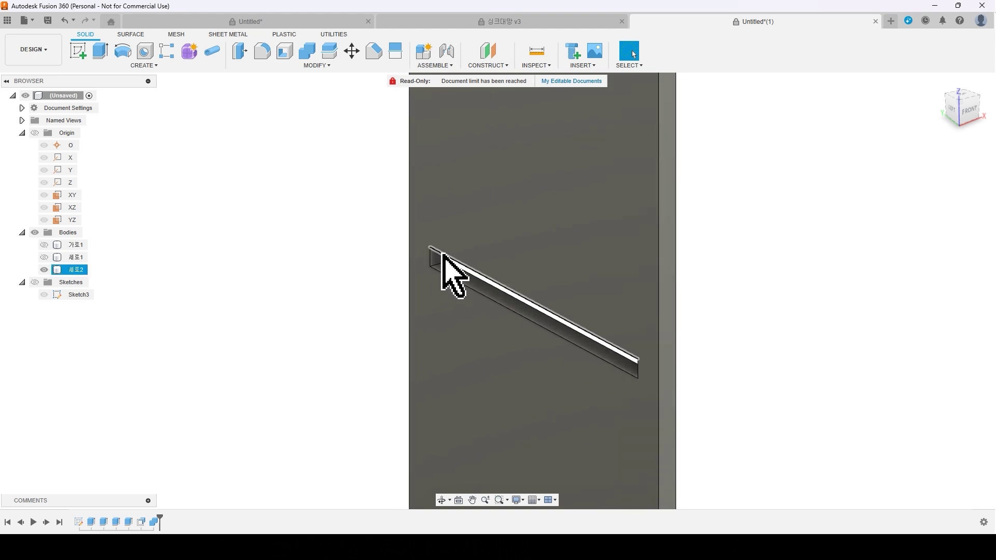
pyautogui.scroll(3, 559, 332)
pyautogui.click(274, 247)
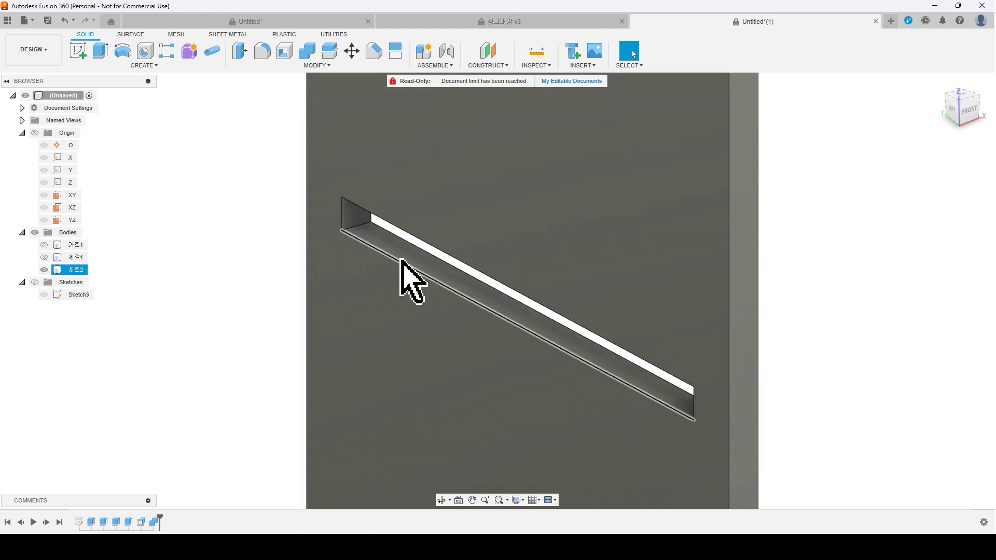
pyautogui.scroll(3, 403, 261)
pyautogui.keyDown('shift'); pyautogui.moveTo(192, 254); pyautogui.dragTo(302, 196, button='middle'); pyautogui.keyUp('shift')
pyautogui.scroll(-2, 593, 295)
pyautogui.keyDown('shift'); pyautogui.moveTo(585, 282); pyautogui.dragTo(726, 407, button='middle'); pyautogui.keyUp('shift')
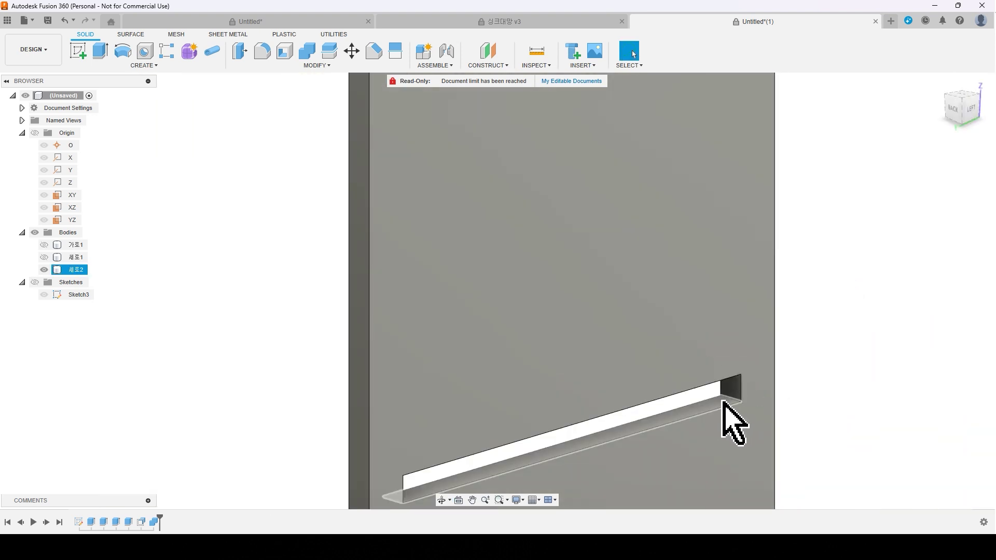
# Step: Offset the slot's four inner faces in 세로2 by -0.2 mm with Press Pull to add fitting clearance
pyautogui.click(725, 406)
pyautogui.keyDown('ctrl'); pyautogui.click(731, 389); pyautogui.keyUp('ctrl')
pyautogui.keyDown('shift'); pyautogui.moveTo(863, 414); pyautogui.dragTo(730, 323, button='middle'); pyautogui.keyUp('shift')
pyautogui.keyDown('ctrl'); pyautogui.click(637, 325); pyautogui.keyUp('ctrl')
pyautogui.keyDown('shift'); pyautogui.moveTo(864, 305); pyautogui.dragTo(790, 340, button='middle'); pyautogui.keyUp('shift')
pyautogui.keyDown('ctrl'); pyautogui.click(360, 392); pyautogui.keyUp('ctrl')
pyautogui.keyDown('shift'); pyautogui.moveTo(193, 330); pyautogui.dragTo(285, 343, button='middle'); pyautogui.keyUp('shift')
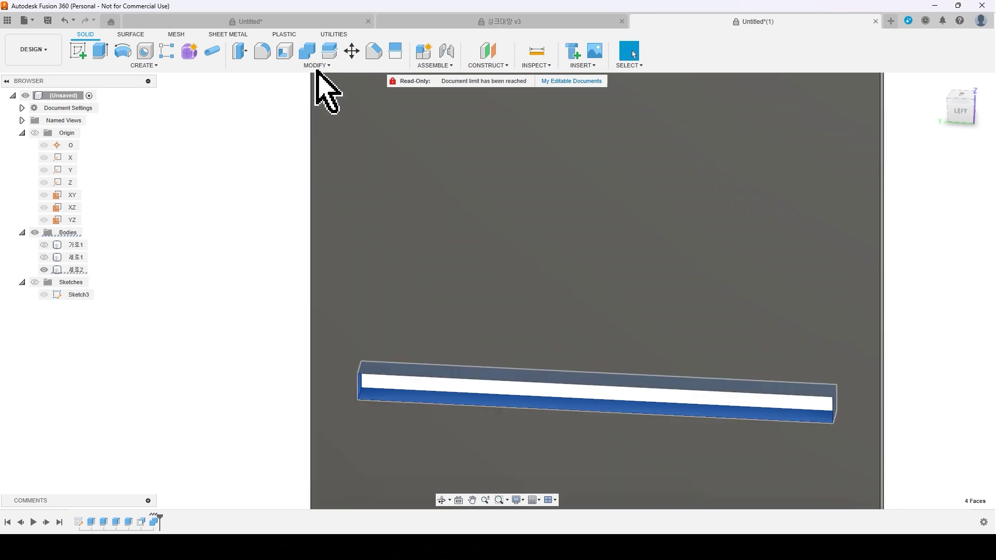
pyautogui.click(317, 65)
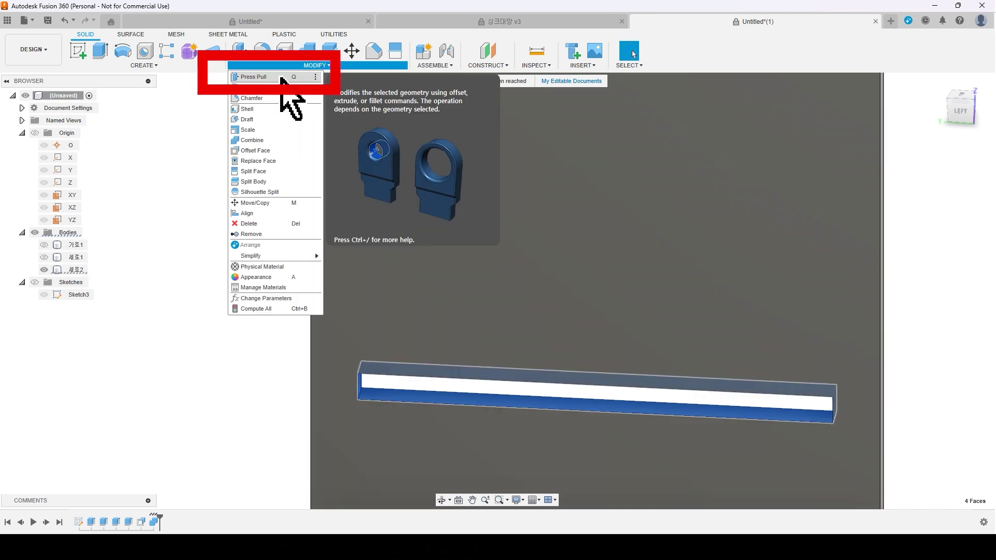
pyautogui.click(281, 78)
pyautogui.scroll(5, 367, 360)
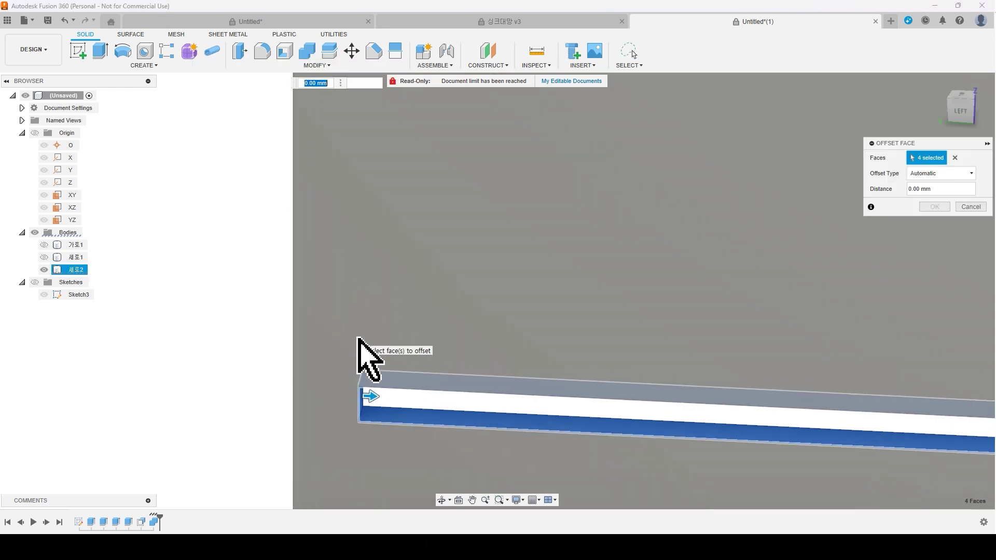
pyautogui.moveTo(342, 402)
pyautogui.mouseDown()
pyautogui.moveTo(378, 407)
pyautogui.moveTo(348, 400)
pyautogui.mouseUp()
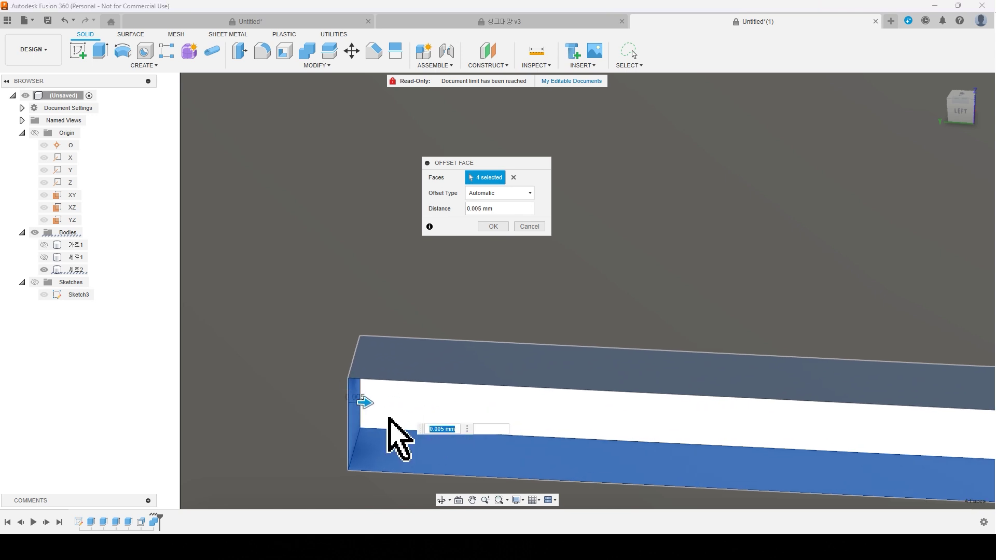
pyautogui.write('-0.2')
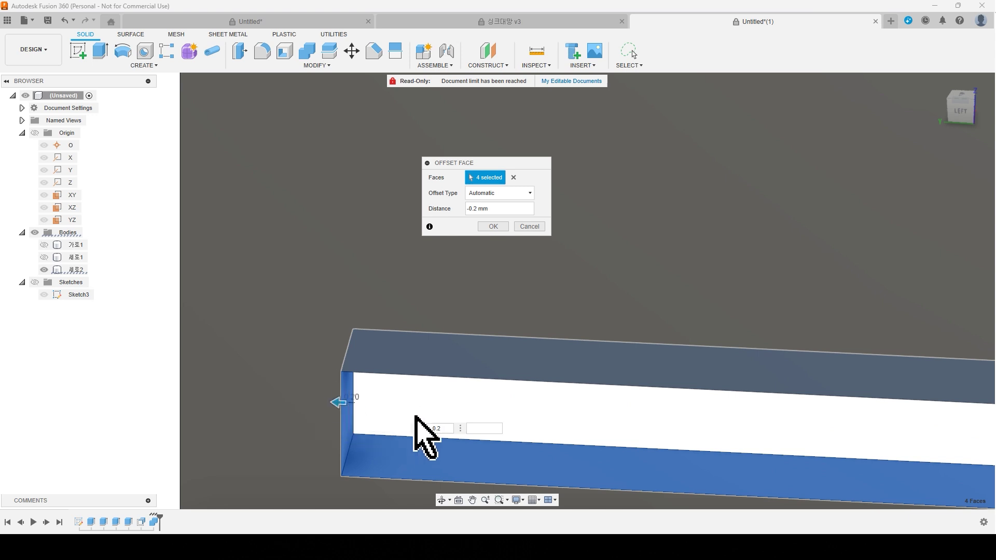
pyautogui.scroll(-3, 415, 416)
pyautogui.scroll(-4, 220, 397)
pyautogui.scroll(2, 218, 397)
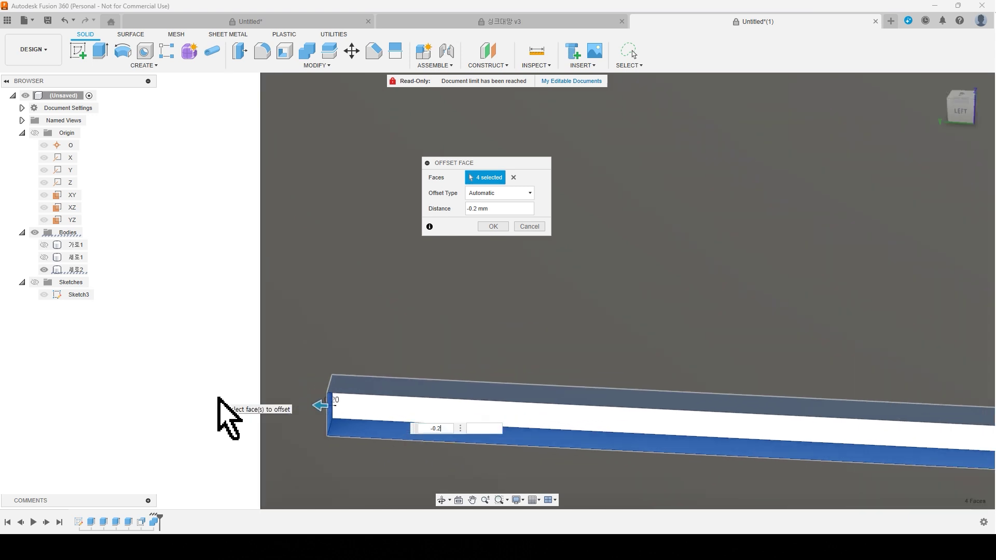
pyautogui.scroll(-4, 218, 398)
pyautogui.click(493, 226)
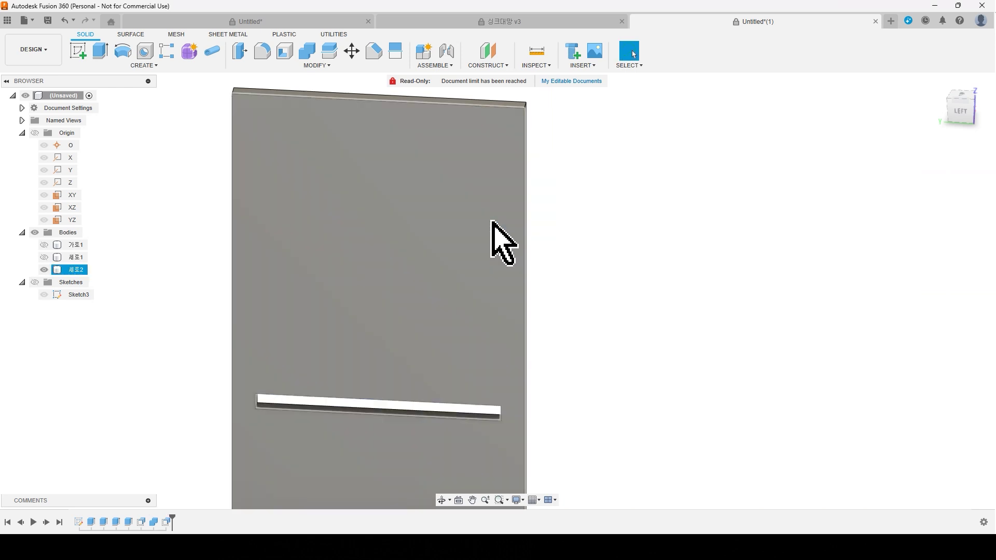
# Step: Show all the bodies and examine the clearance where the plate's corner enters the 세로2 slot
pyautogui.keyDown('shift'); pyautogui.moveTo(493, 237); pyautogui.dragTo(795, 279, button='middle'); pyautogui.keyUp('shift')
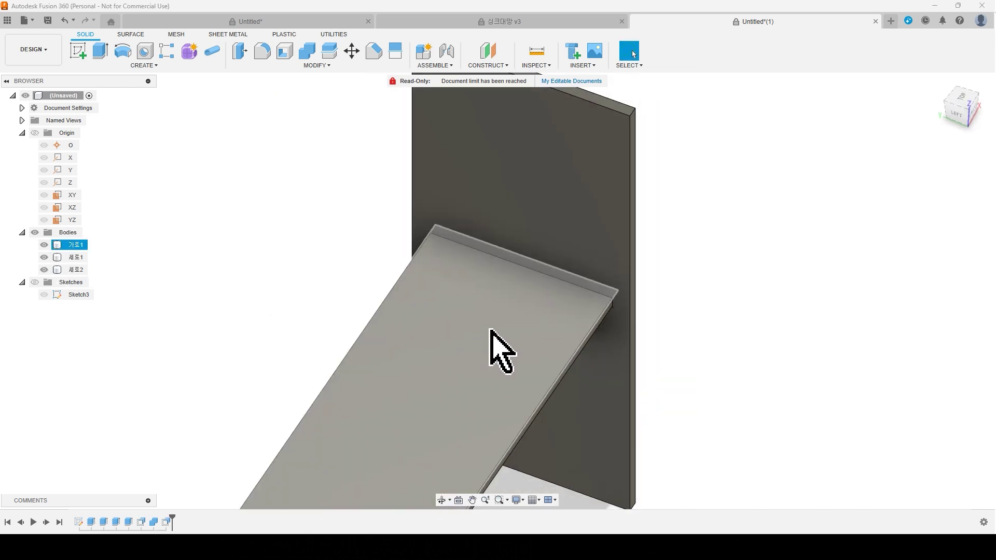
pyautogui.scroll(6, 492, 329)
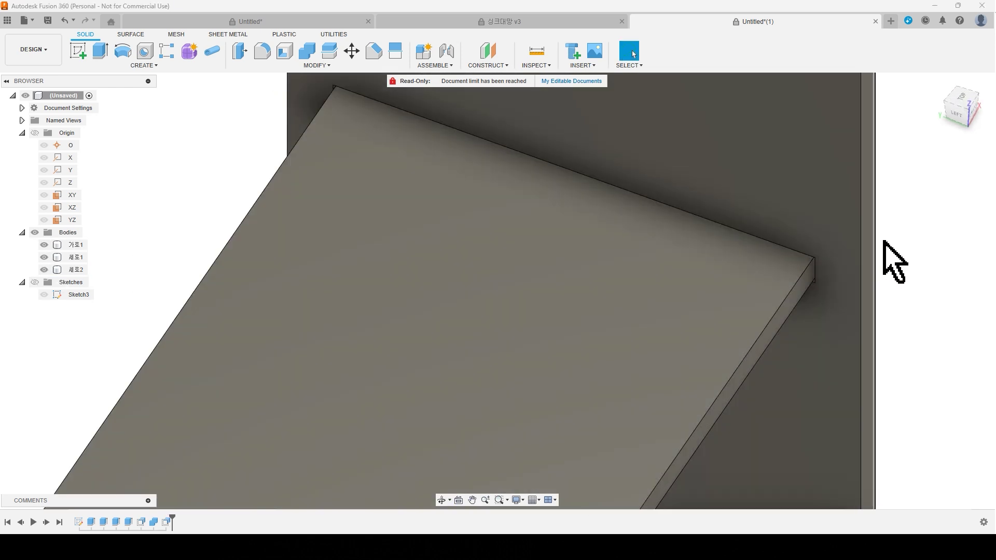
pyautogui.moveTo(884, 240); pyautogui.dragTo(833, 275, button='middle')
pyautogui.scroll(5, 727, 348)
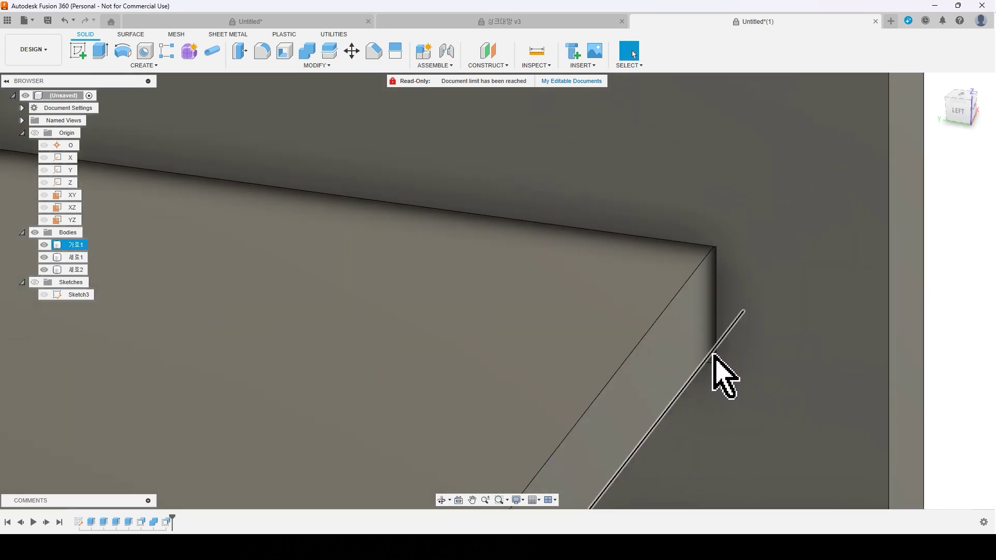
# Step: Examine the assembled shelf from several angles, including how the plate's end sits in the slot in a straight side view
pyautogui.scroll(-8, 714, 359)
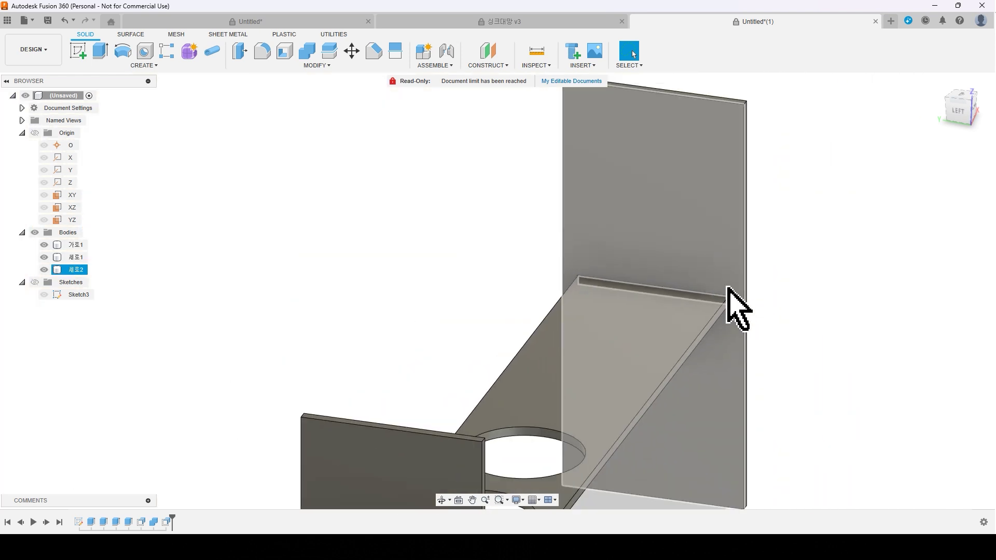
pyautogui.scroll(-3, 728, 287)
pyautogui.keyDown('shift'); pyautogui.moveTo(836, 326); pyautogui.dragTo(490, 392, button='middle'); pyautogui.keyUp('shift')
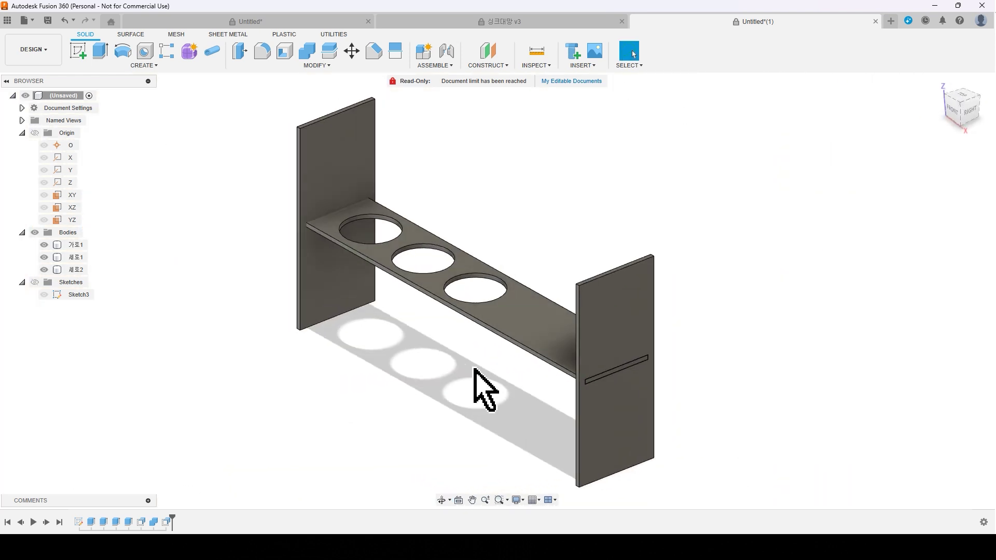
pyautogui.keyDown('shift'); pyautogui.moveTo(732, 441); pyautogui.dragTo(694, 394, button='middle'); pyautogui.keyUp('shift')
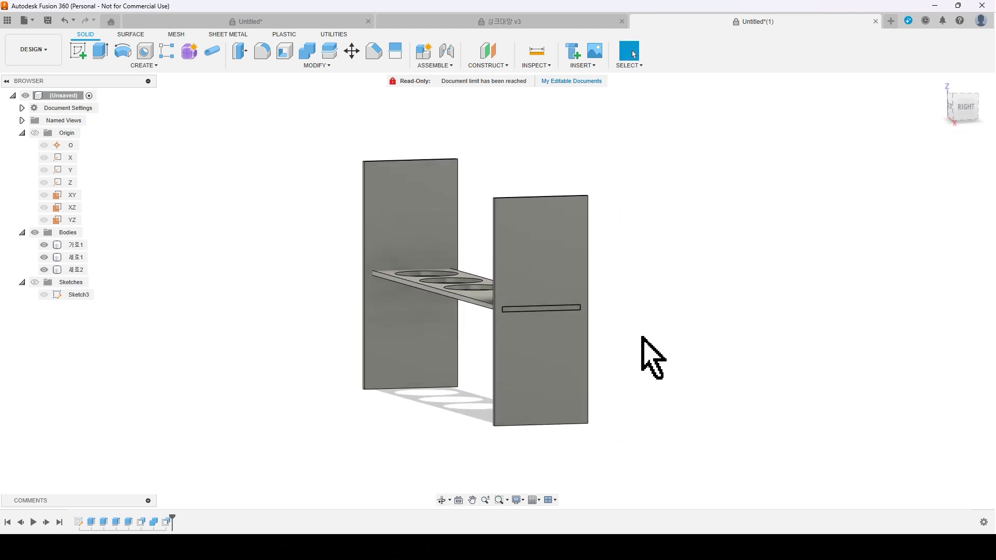
pyautogui.click(961, 115)
pyautogui.click(570, 330)
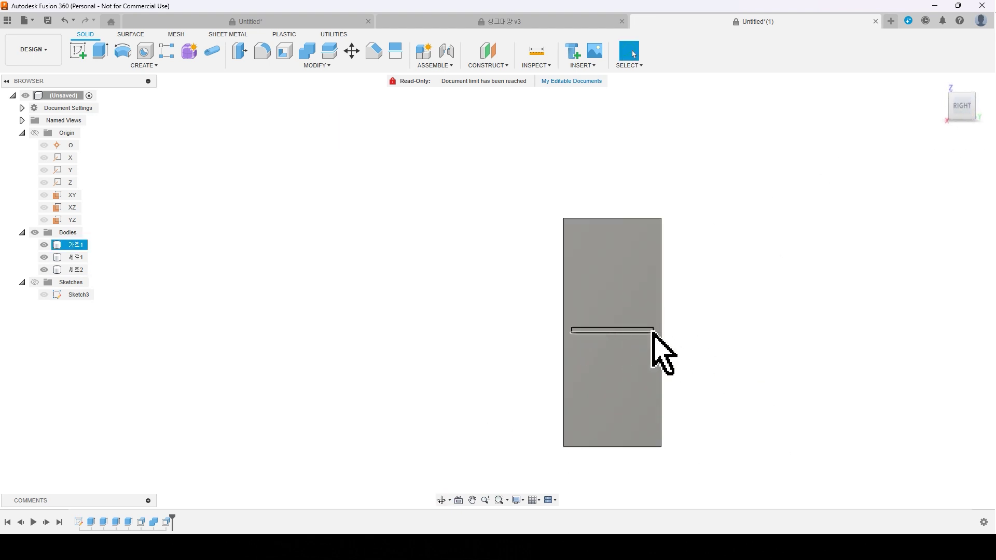
pyautogui.click(714, 331)
pyautogui.keyDown('shift'); pyautogui.moveTo(405, 324); pyautogui.dragTo(405, 323, button='middle'); pyautogui.keyUp('shift')
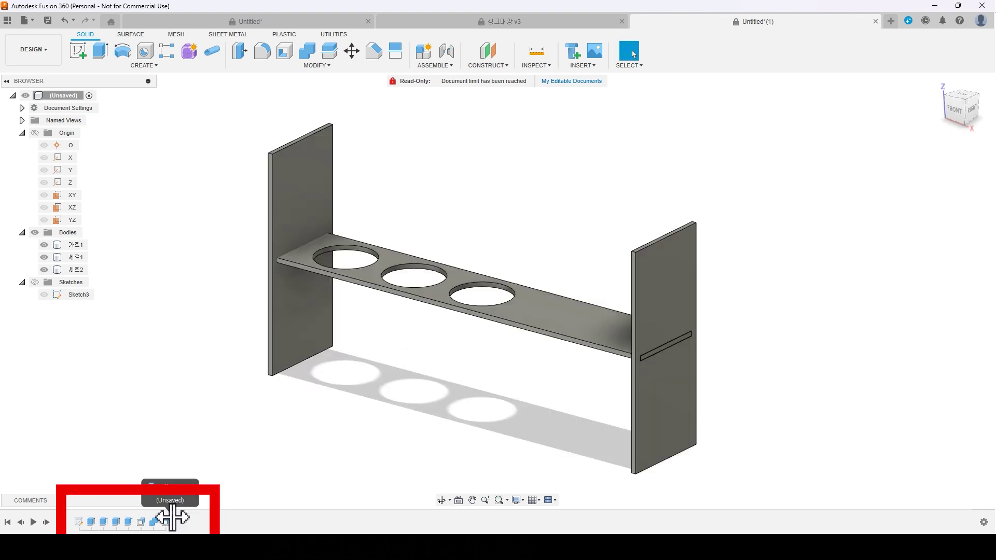
# Step: Roll the timeline back to before the Combine that cut the slots and rotate the 가로1 plate 20 degrees about X with Move/Copy
pyautogui.moveTo(161, 517); pyautogui.dragTo(147, 517)
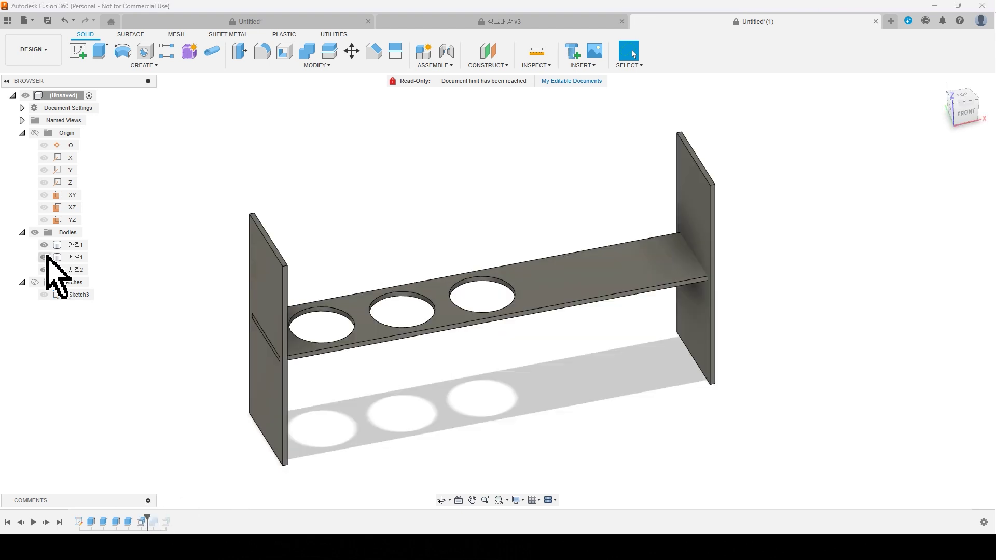
pyautogui.click(44, 245)
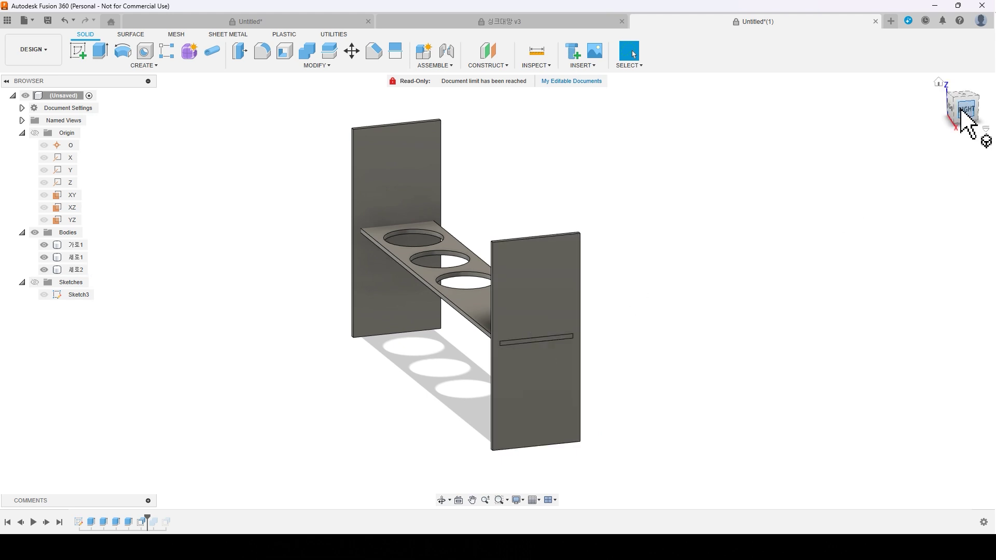
pyautogui.click(968, 111)
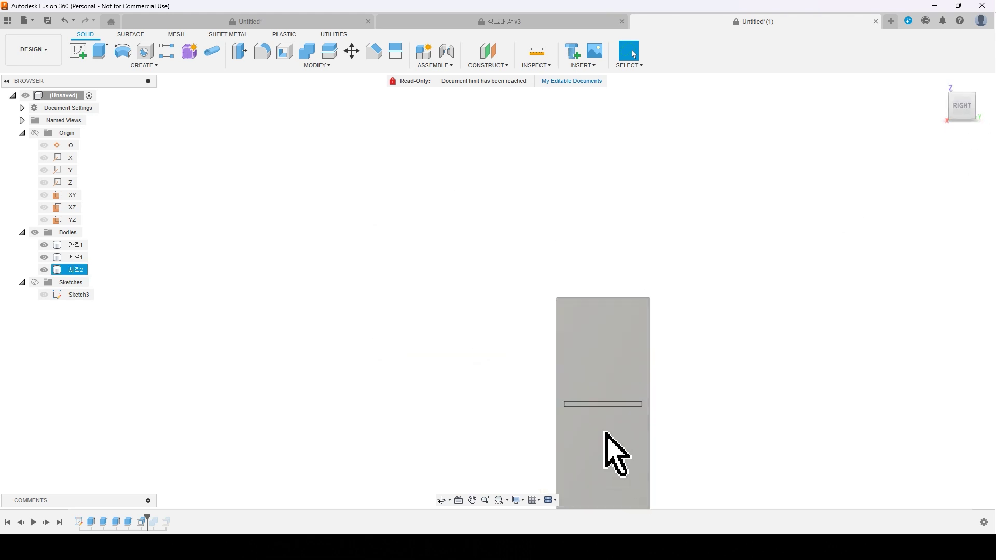
pyautogui.moveTo(727, 362); pyautogui.dragTo(579, 289, button='middle')
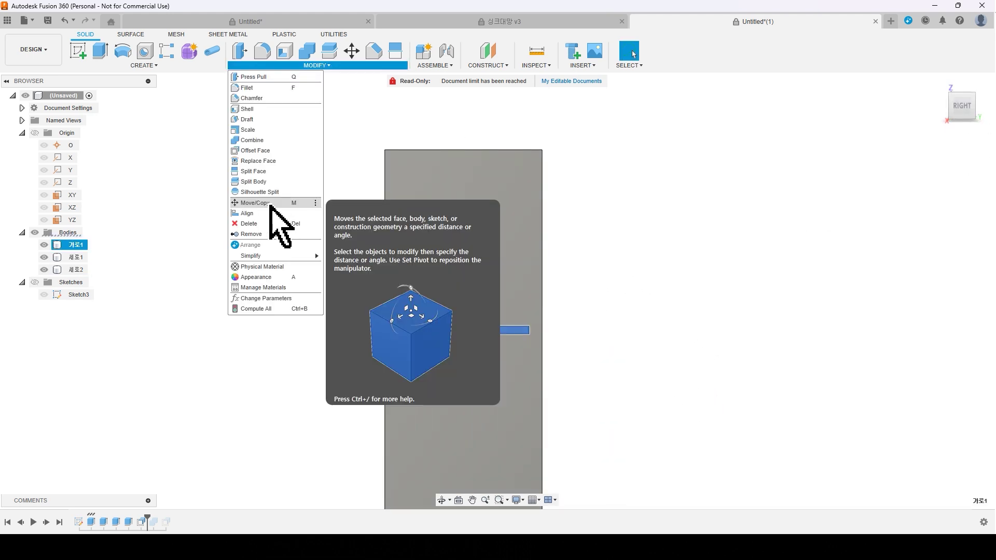
pyautogui.click(271, 208)
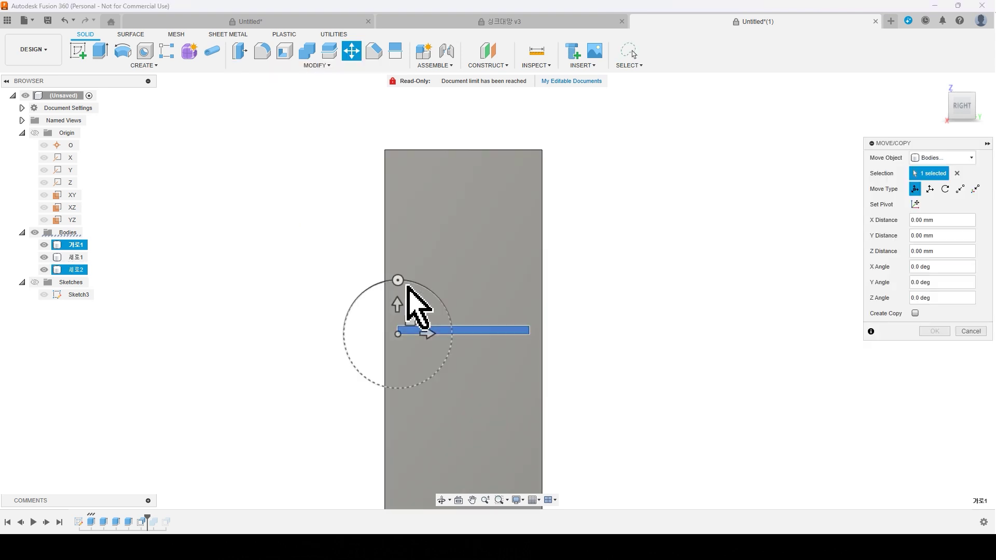
pyautogui.keyDown('shift'); pyautogui.moveTo(433, 345); pyautogui.dragTo(422, 273, button='middle'); pyautogui.keyUp('shift')
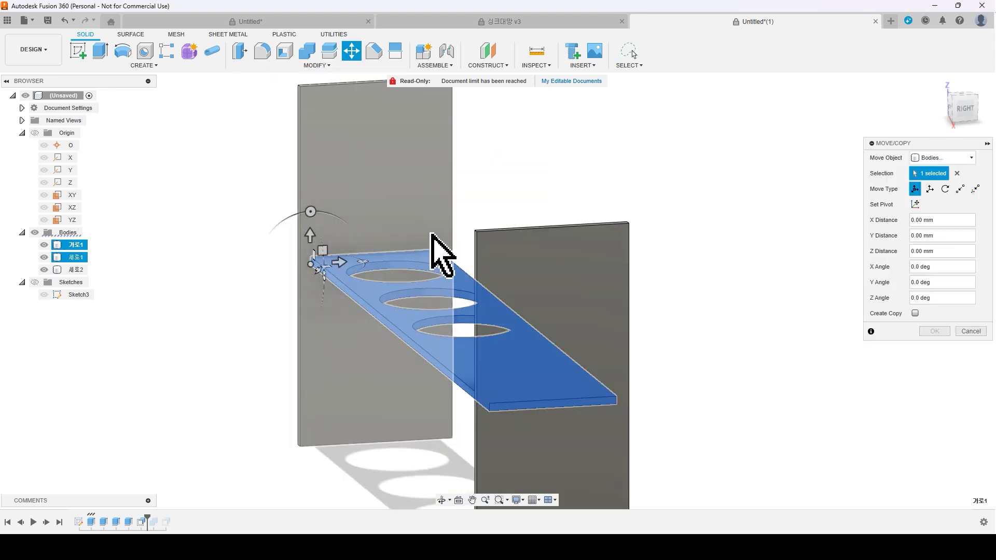
pyautogui.keyDown('shift'); pyautogui.moveTo(716, 338); pyautogui.dragTo(675, 266, button='middle'); pyautogui.keyUp('shift')
pyautogui.moveTo(253, 294); pyautogui.dragTo(236, 302)
pyautogui.keyDown('shift'); pyautogui.moveTo(735, 348); pyautogui.dragTo(733, 351, button='middle'); pyautogui.keyUp('shift')
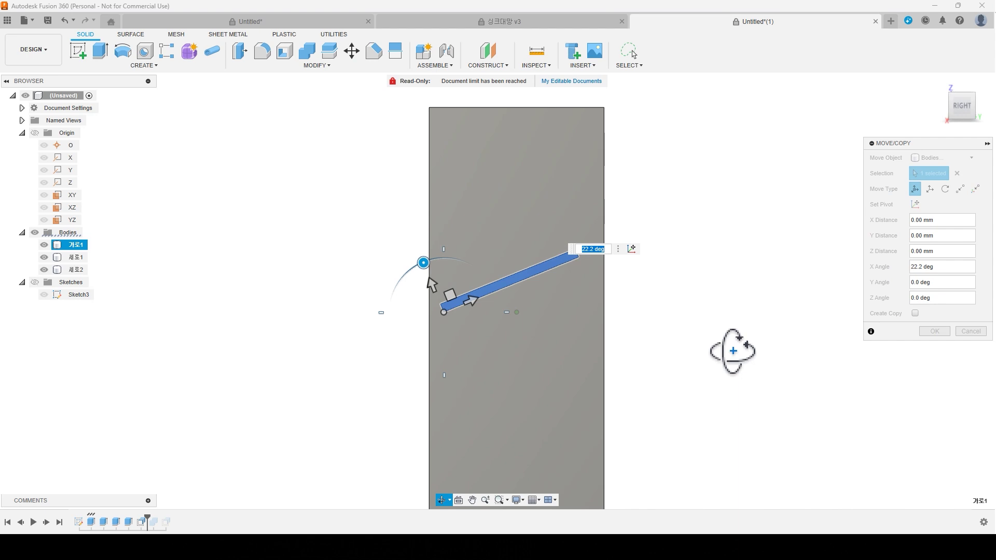
pyautogui.click(544, 337)
pyautogui.write('20')
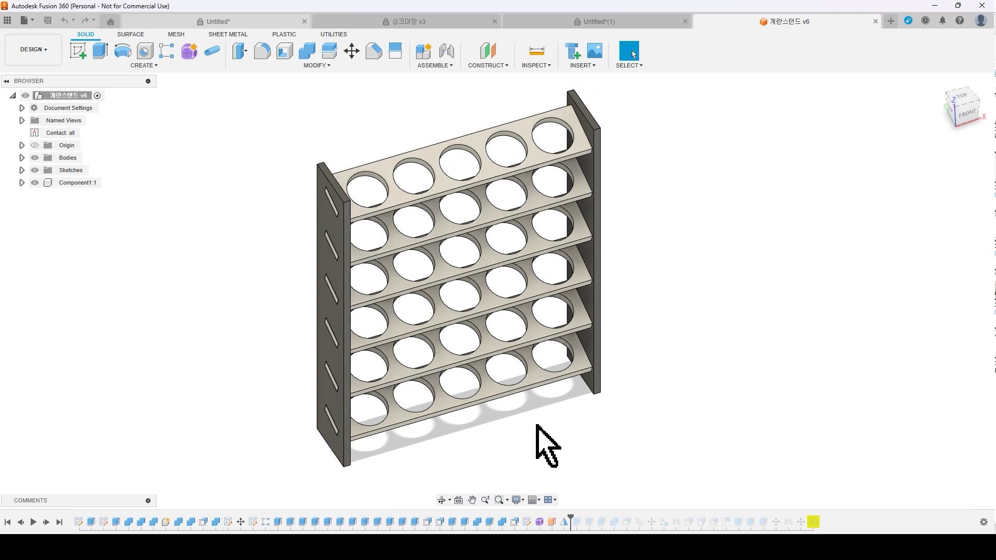
# Step: Inspect the 계란스탠드 egg stand model and show its shelf bodies 가로2 through 가로6 between the slotted side panels
pyautogui.keyDown('shift'); pyautogui.moveTo(536, 425); pyautogui.dragTo(462, 418, button='middle'); pyautogui.keyUp('shift')
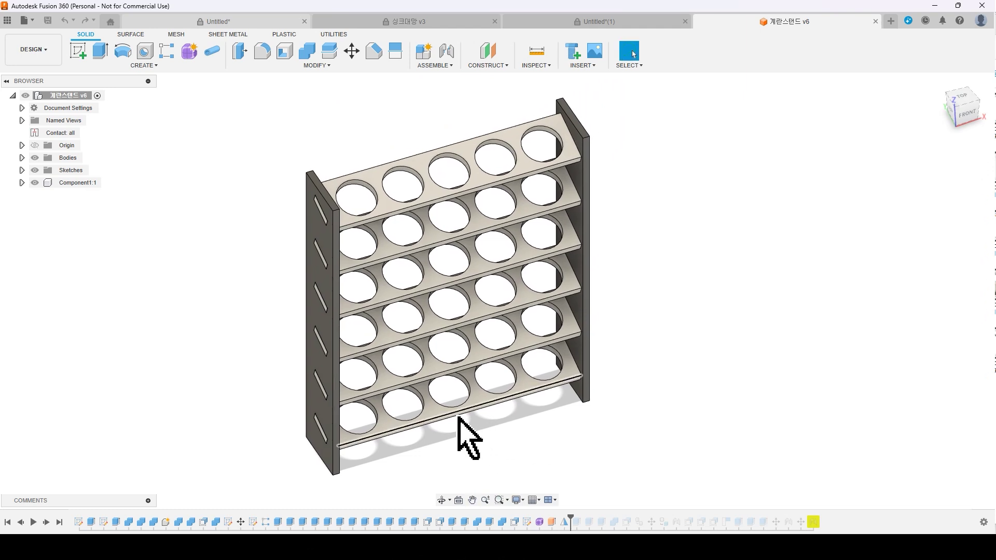
pyautogui.keyDown('shift'); pyautogui.moveTo(443, 249); pyautogui.dragTo(651, 358, button='middle'); pyautogui.keyUp('shift')
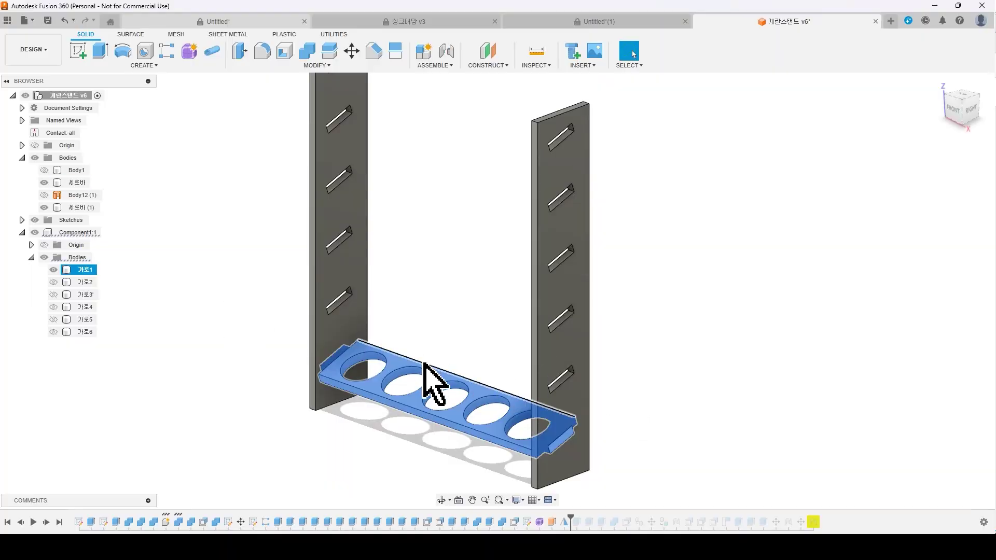
pyautogui.click(54, 283)
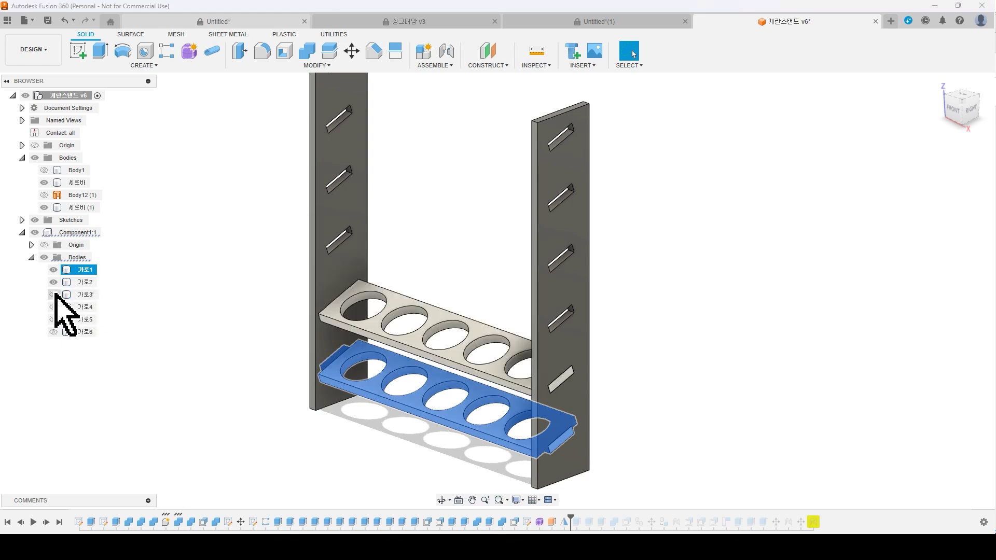
pyautogui.click(53, 295)
pyautogui.click(53, 307)
pyautogui.click(53, 320)
pyautogui.click(53, 332)
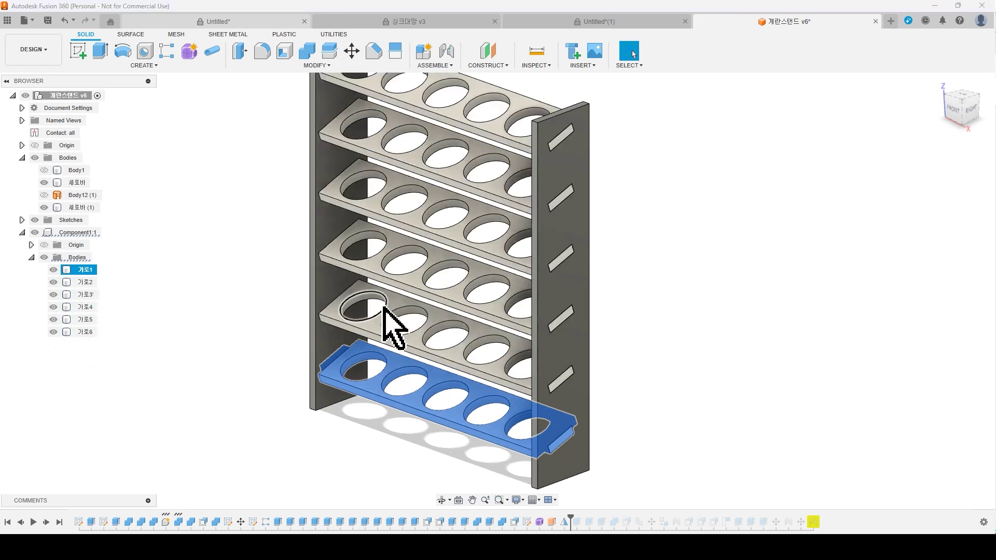
pyautogui.scroll(-2, 436, 316)
pyautogui.moveTo(260, 296)
pyautogui.keyDown('shift'); pyautogui.mouseDown(button='middle')
pyautogui.moveTo(343, 278)
pyautogui.moveTo(324, 285)
pyautogui.mouseUp(button='middle'); pyautogui.keyUp('shift')
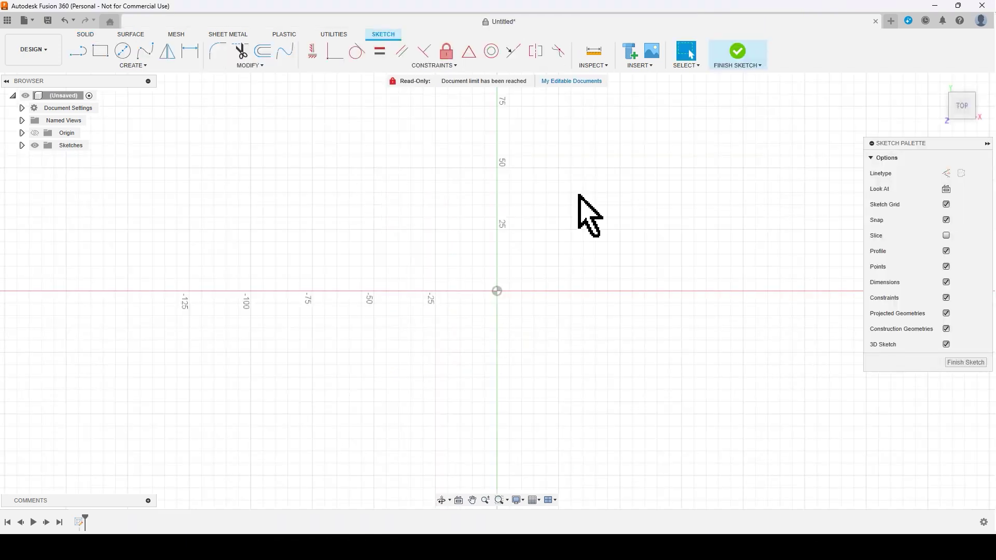
# Step: Sketch a two-point rectangle about 150 by 120 mm centred on the origin
pyautogui.click(140, 66)
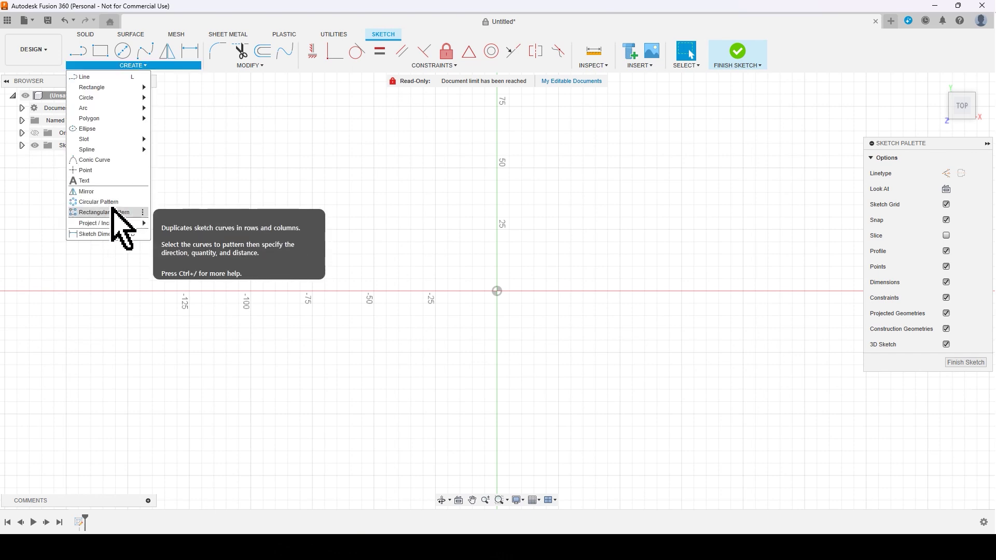
pyautogui.click(100, 51)
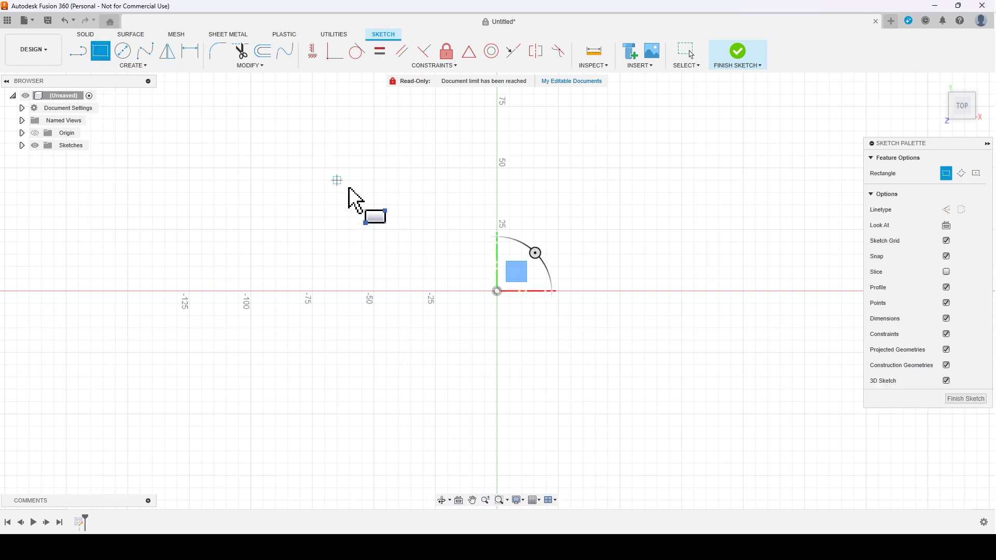
pyautogui.click(312, 143)
pyautogui.click(682, 439)
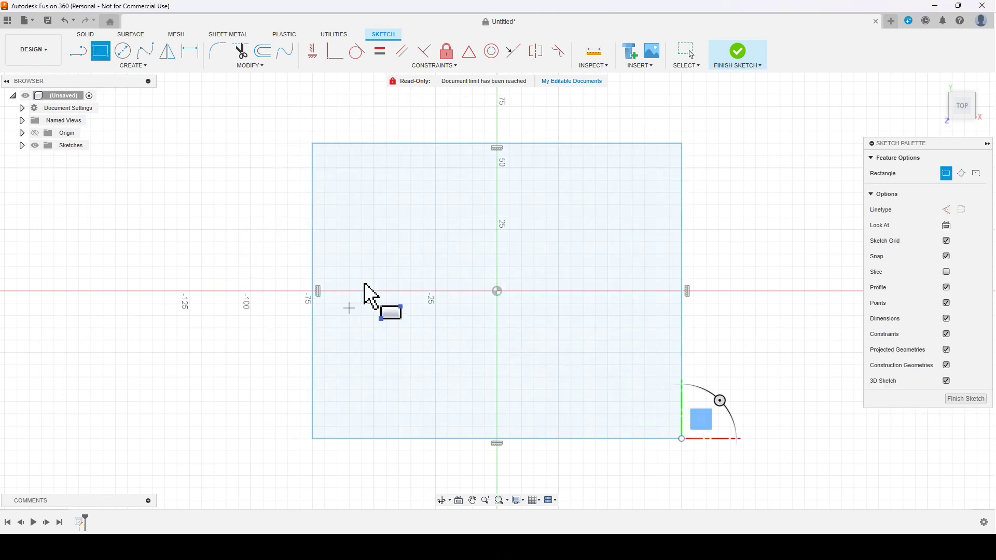
# Step: Sketch a circle about 14 mm in diameter near the rectangle's upper-left corner and nudge it slightly down and toward the left edge
pyautogui.press('c')
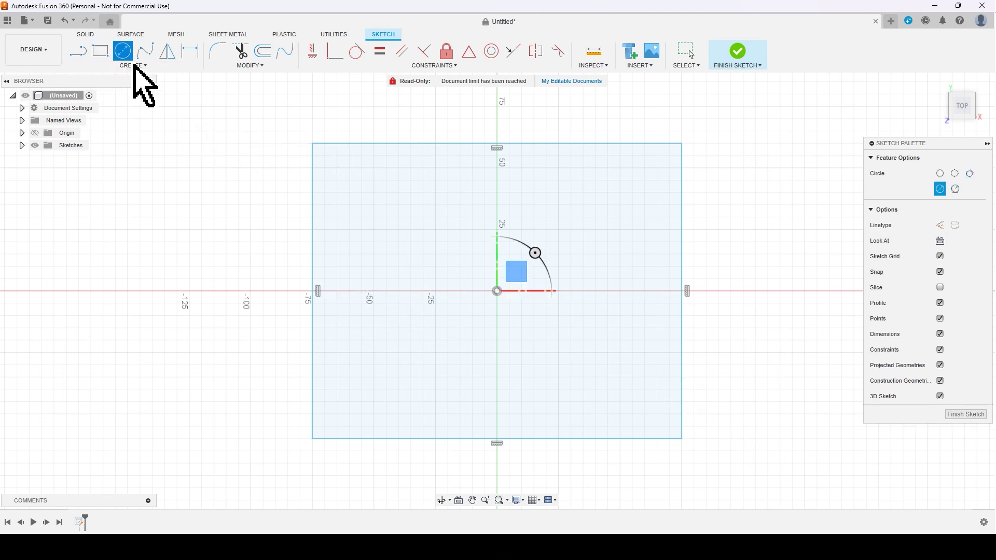
pyautogui.click(349, 167)
pyautogui.click(362, 180)
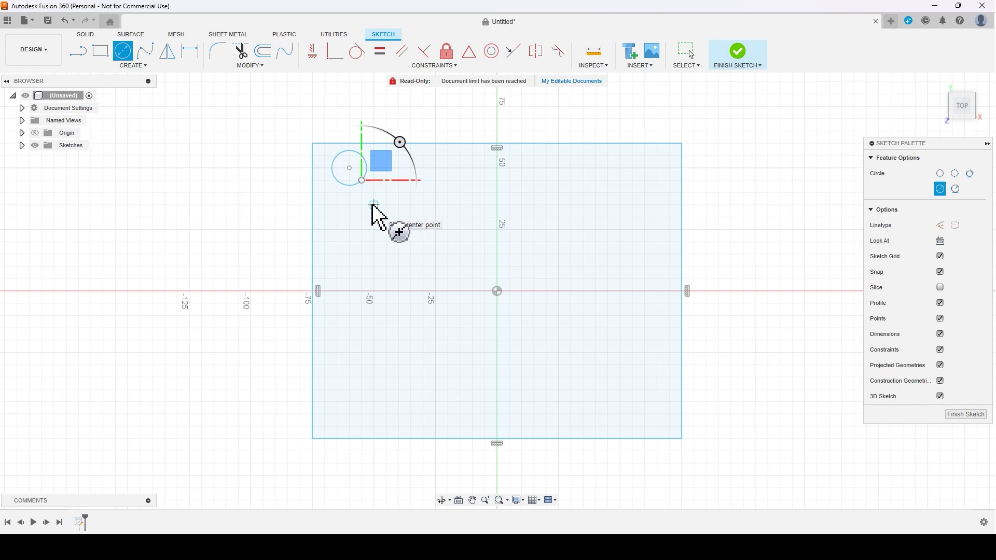
pyautogui.press('Escape')
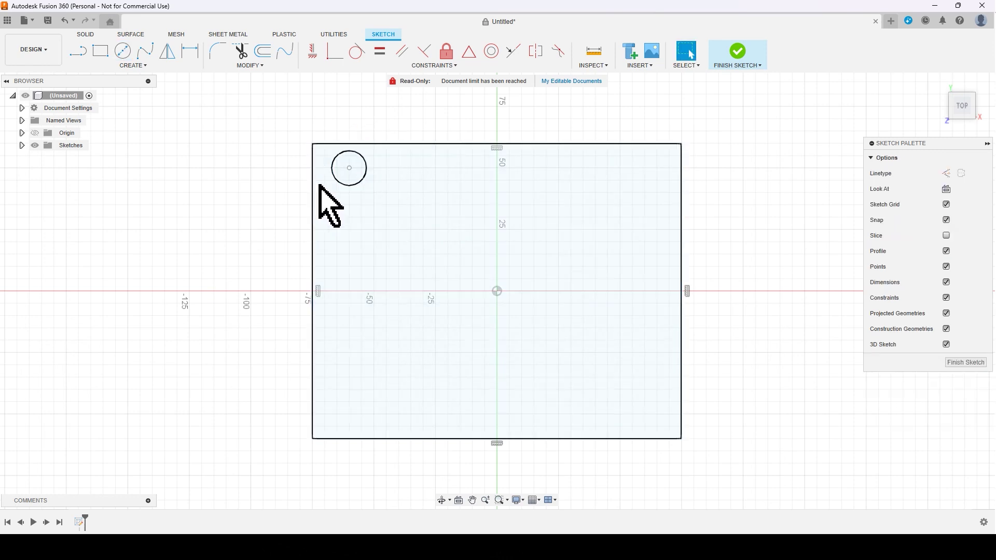
pyautogui.moveTo(378, 192)
pyautogui.mouseDown()
pyautogui.moveTo(328, 152)
pyautogui.moveTo(417, 220)
pyautogui.moveTo(430, 183)
pyautogui.moveTo(365, 215)
pyautogui.moveTo(420, 205)
pyautogui.moveTo(367, 171)
pyautogui.mouseUp()
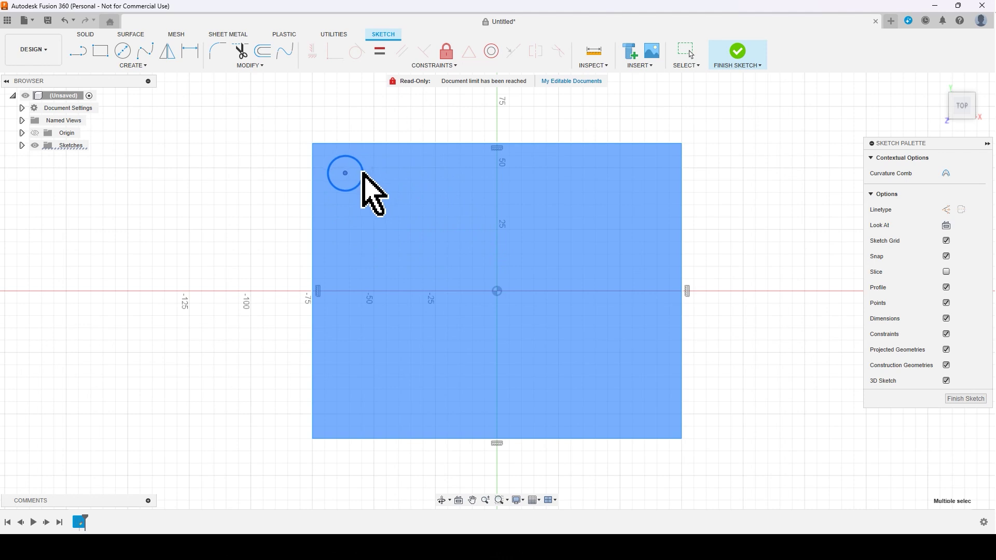
pyautogui.click(383, 125)
pyautogui.click(349, 172)
pyautogui.press('Escape')
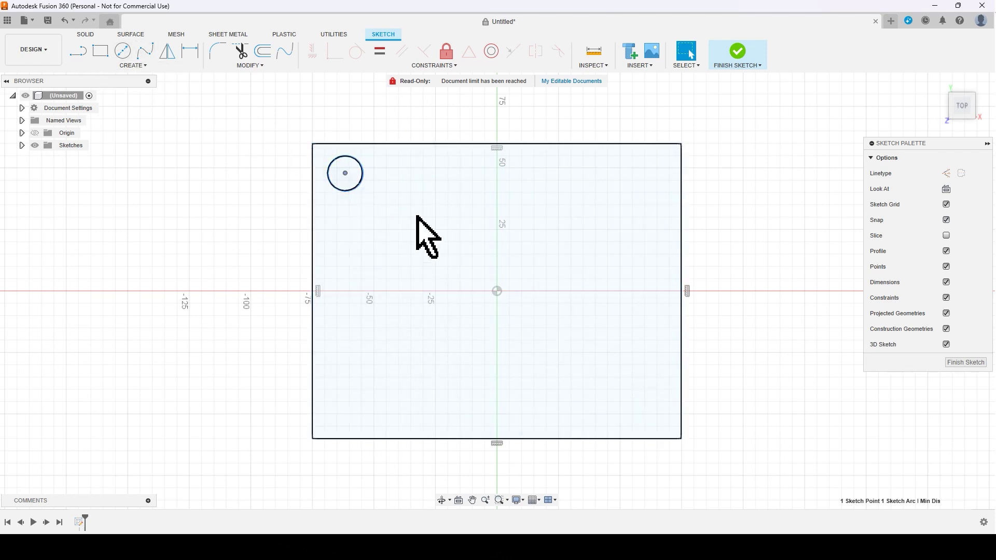
# Step: Try to build a column of holes by drawing three more circles individually, evenly spaced below the first one
pyautogui.click(123, 51)
pyautogui.click(345, 223)
pyautogui.click(357, 236)
pyautogui.click(345, 272)
pyautogui.click(353, 288)
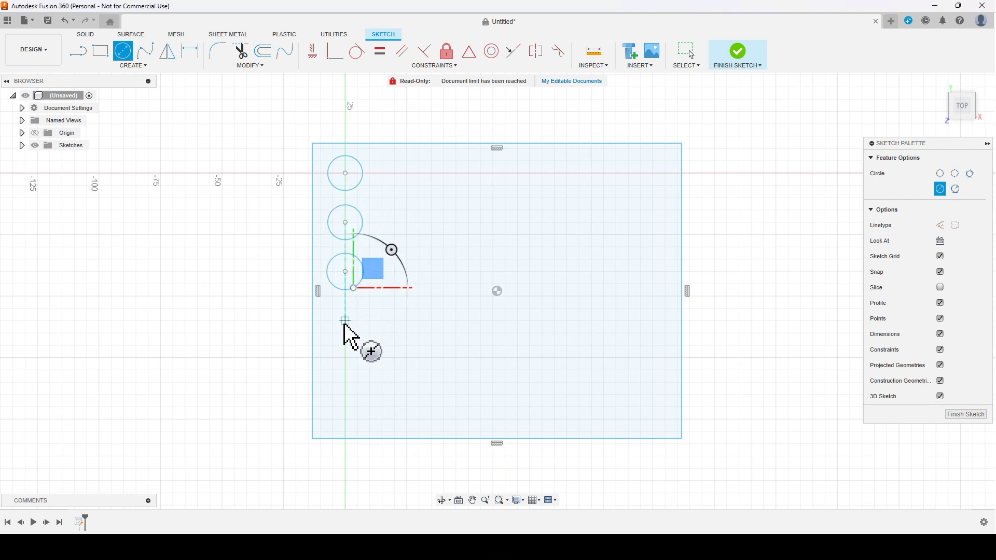
pyautogui.click(345, 321)
pyautogui.click(357, 333)
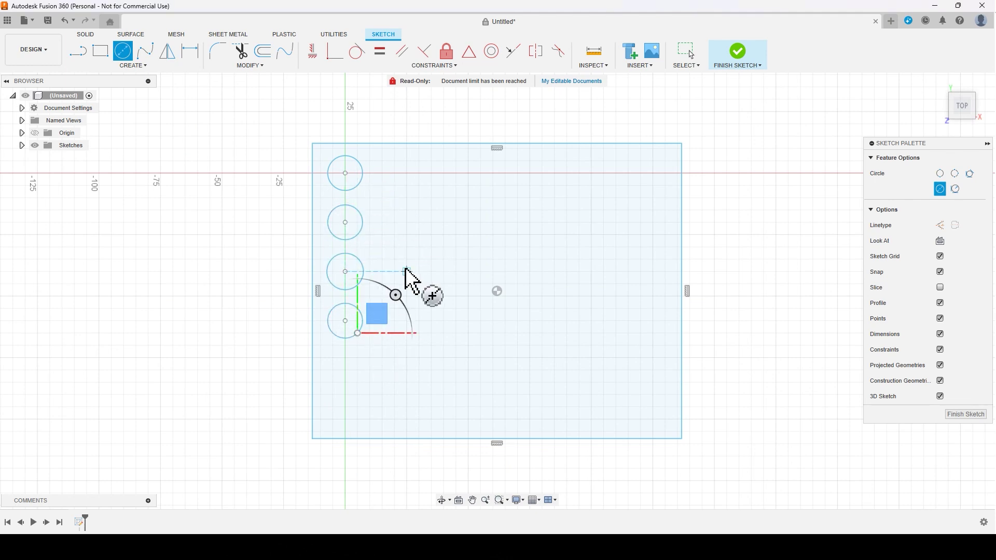
pyautogui.press('Escape')
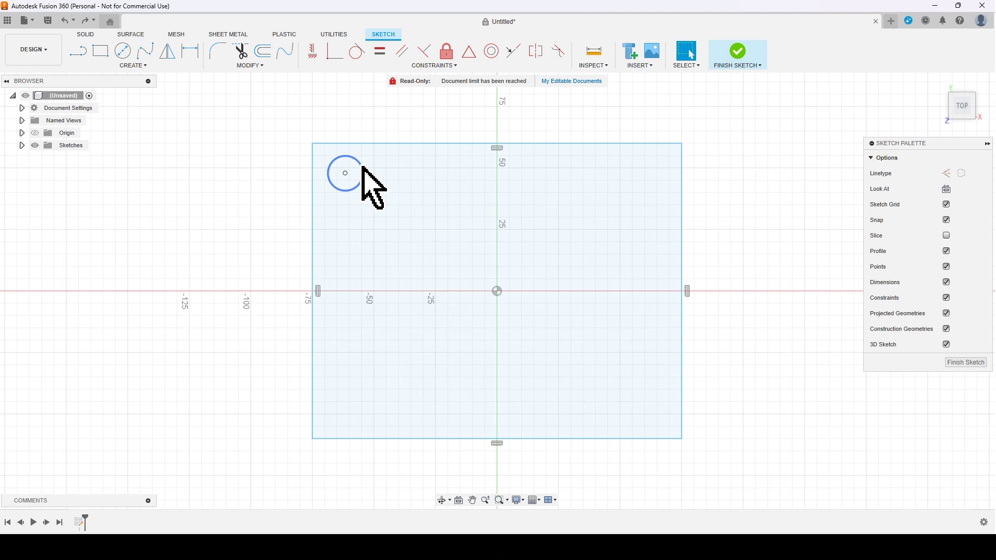
# Step: Create a Rectangular Pattern of the circle along the rectangle's upper edge with quantity 8 over an extent of 123.703 mm
pyautogui.click(362, 174)
pyautogui.click(136, 65)
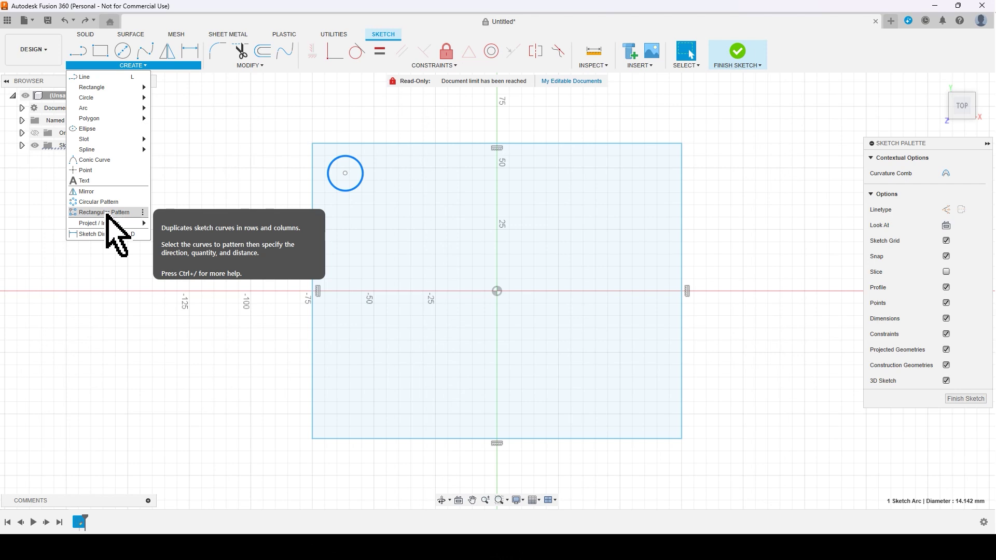
pyautogui.click(107, 216)
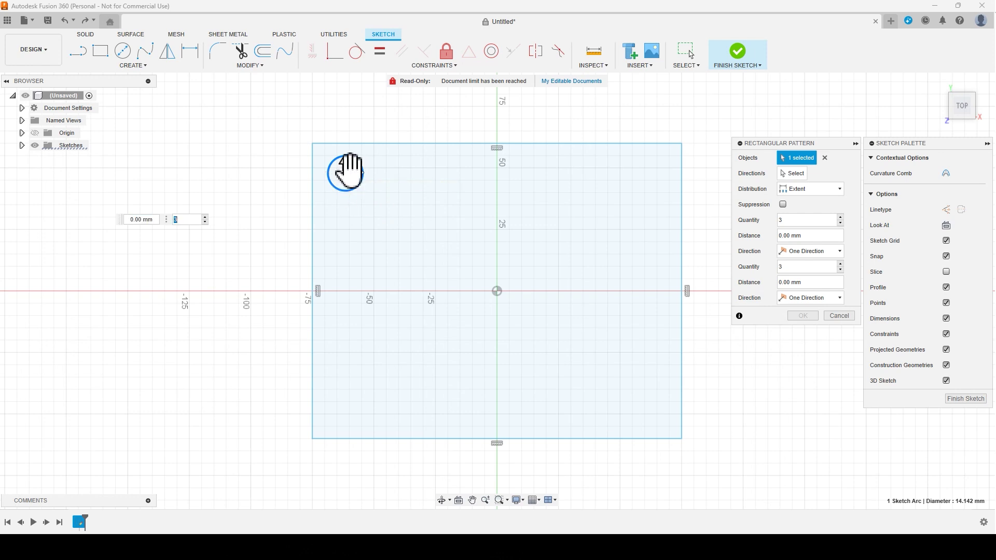
pyautogui.moveTo(356, 173); pyautogui.dragTo(659, 186)
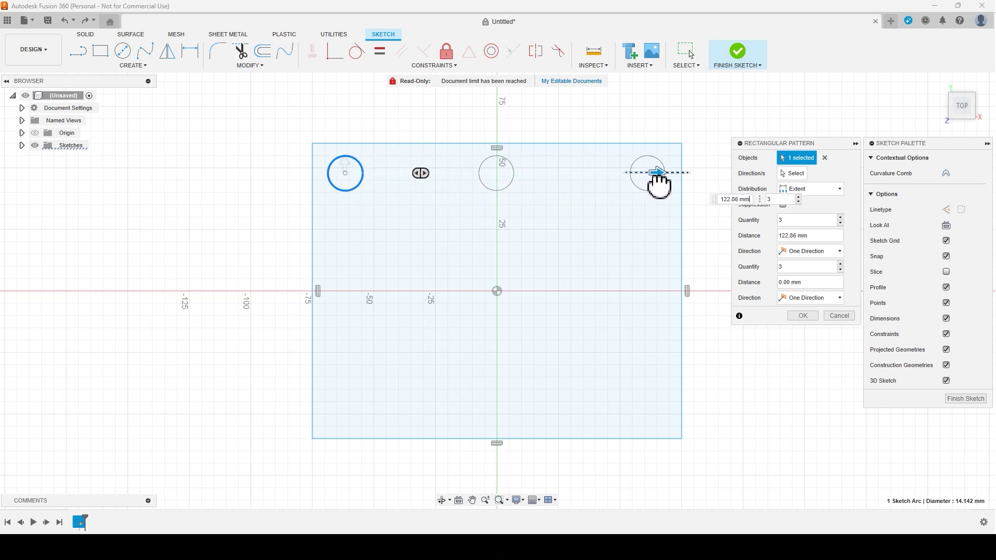
pyautogui.moveTo(660, 186); pyautogui.dragTo(661, 186)
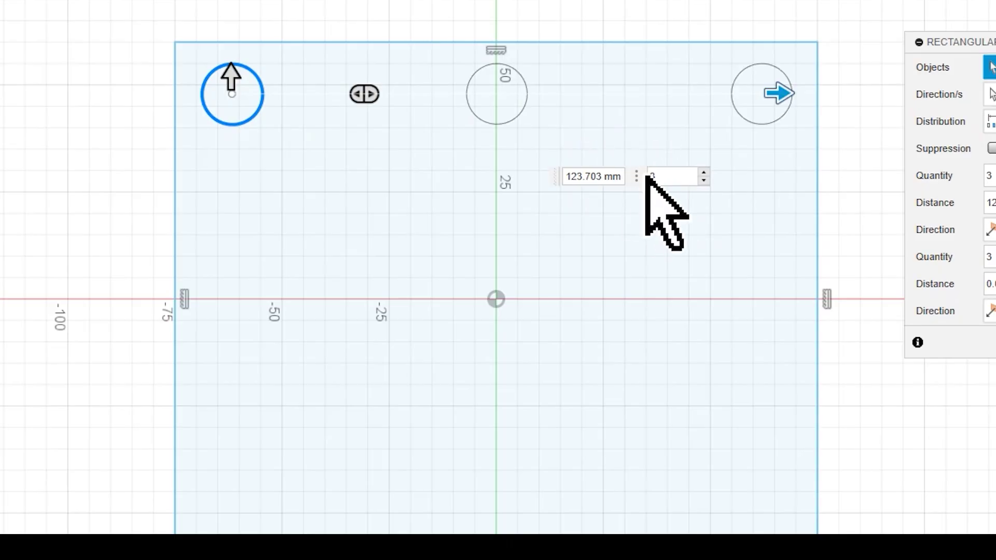
pyautogui.doubleClick(650, 176)
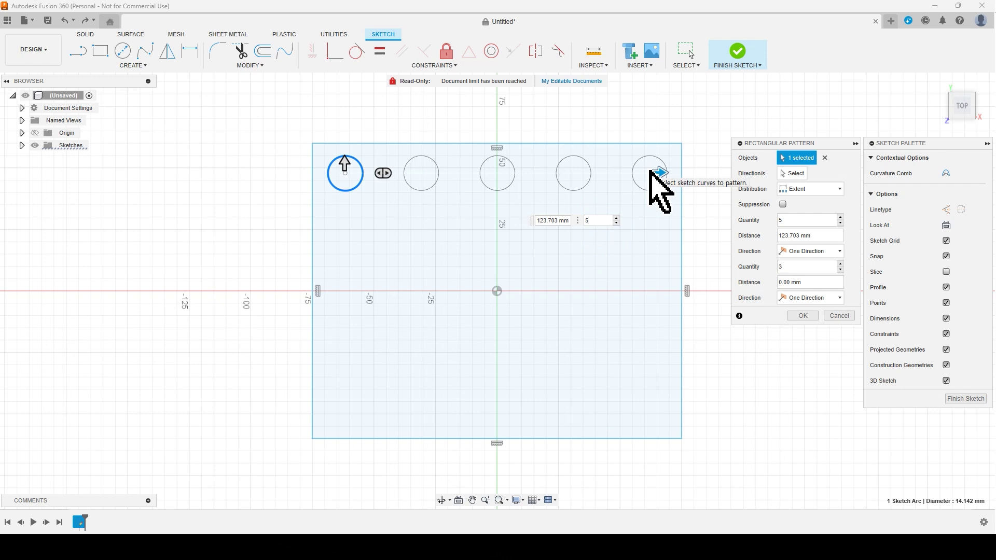
pyautogui.click(617, 218)
pyautogui.click(617, 217)
pyautogui.click(617, 218)
pyautogui.click(802, 316)
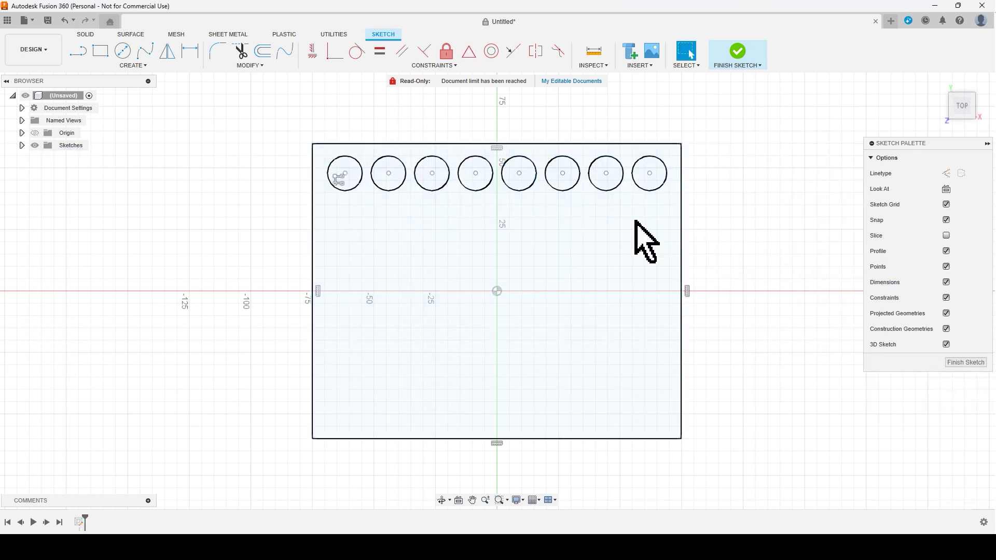
# Step: Create a Rectangular Pattern of the row of eight circles down the rectangle with quantity 6 over an extent of 93.568 mm
pyautogui.moveTo(323, 150); pyautogui.dragTo(695, 205)
pyautogui.click(133, 65)
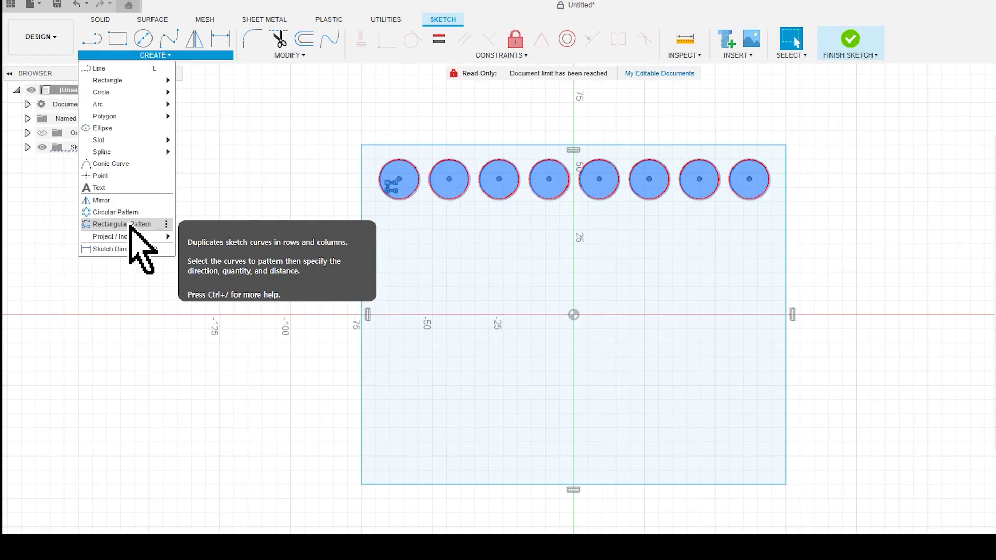
pyautogui.click(129, 225)
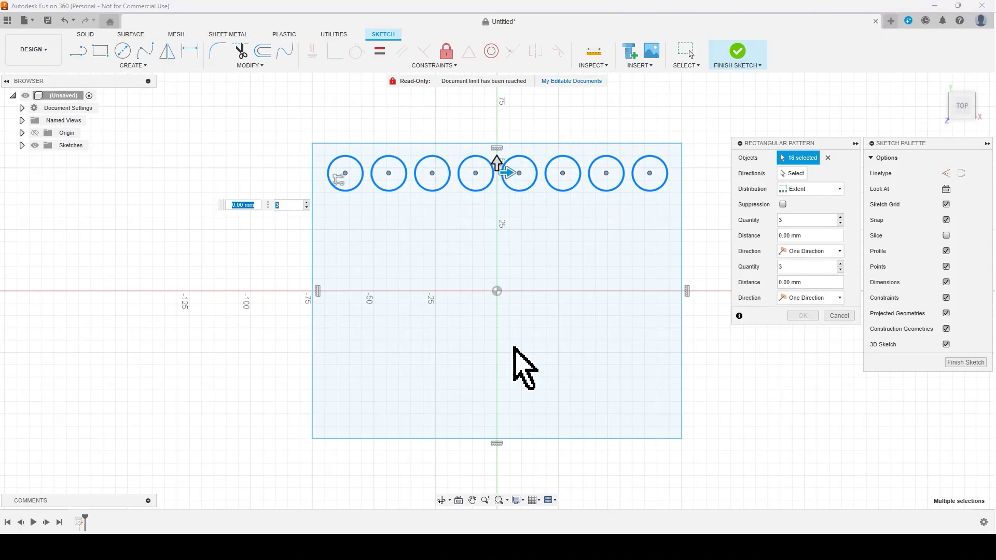
pyautogui.moveTo(498, 160); pyautogui.dragTo(496, 397)
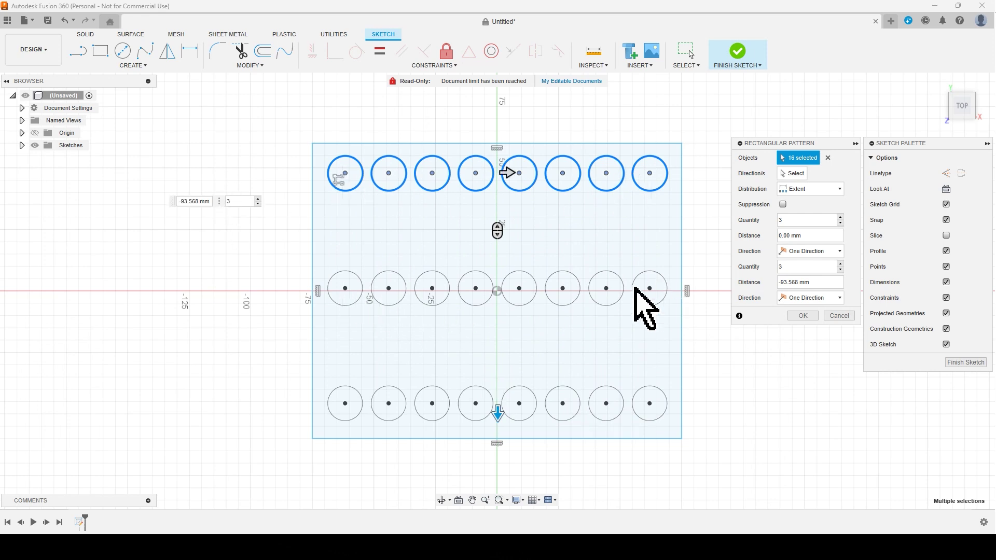
pyautogui.click(257, 199)
pyautogui.click(257, 198)
pyautogui.click(257, 198)
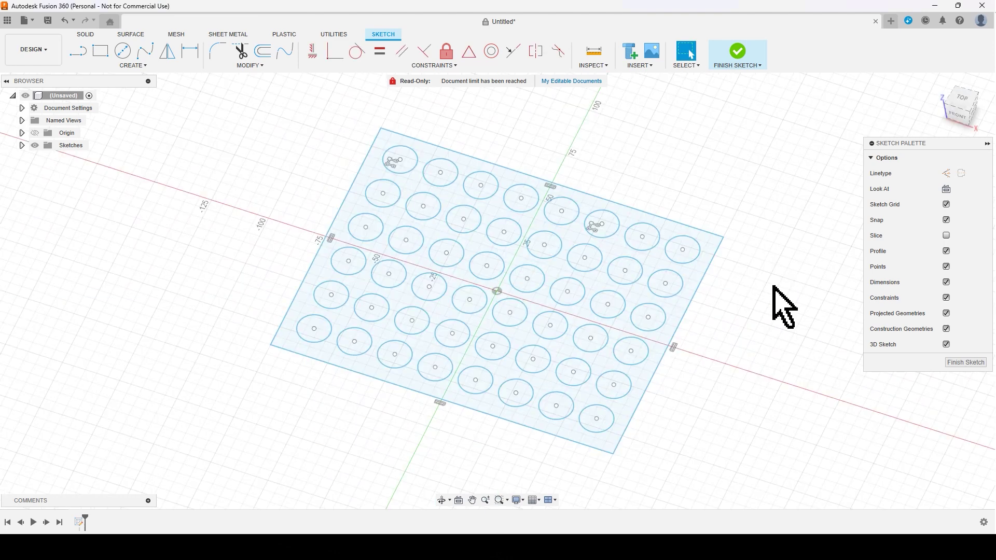
# Step: Extrude the rectangle profile surrounding the circles upward into a thin perforated plate as a new body
pyautogui.click(576, 234)
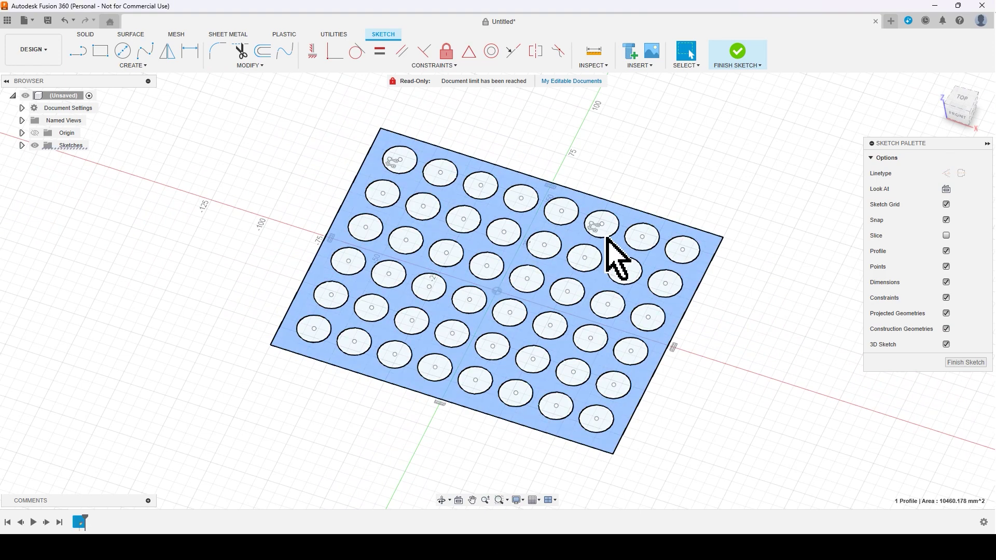
pyautogui.press('e')
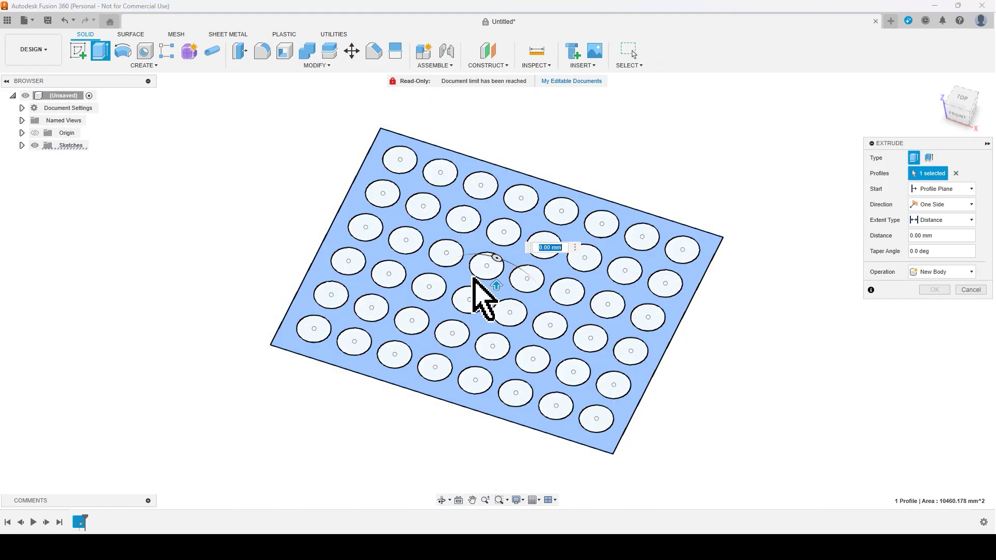
pyautogui.moveTo(498, 285); pyautogui.dragTo(497, 273)
pyautogui.press('Return')
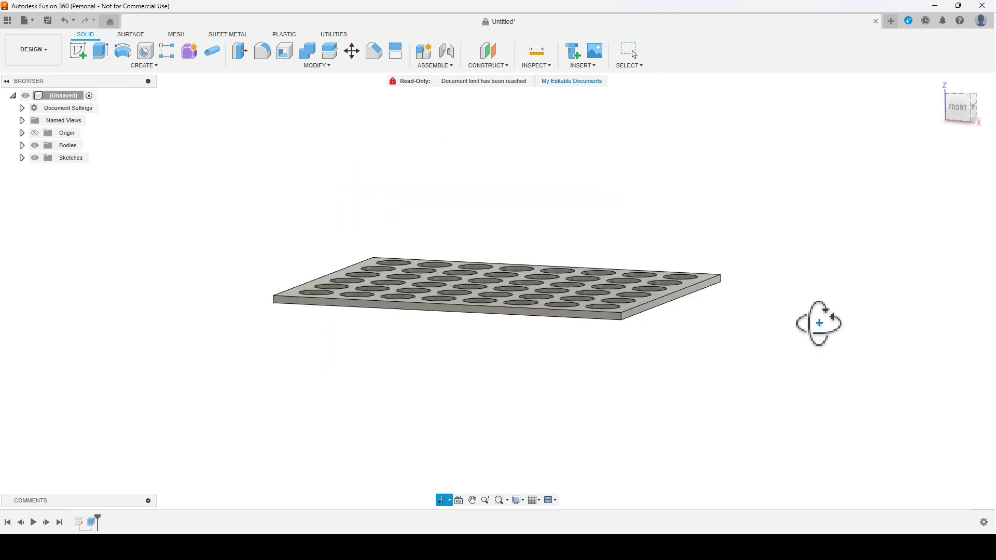
pyautogui.keyDown('shift'); pyautogui.moveTo(818, 322); pyautogui.dragTo(883, 363, button='middle'); pyautogui.keyUp('shift')
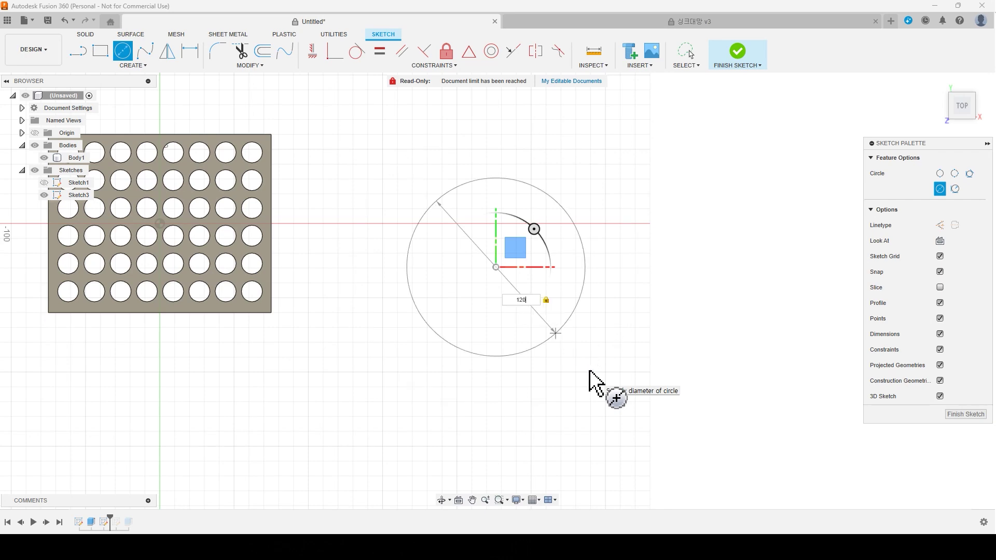
# Step: Sketch a 120 mm diameter circle beside the perforated plate
pyautogui.press('Return')
pyautogui.press('Escape')
pyautogui.scroll(4, 596, 392)
pyautogui.moveTo(616, 190); pyautogui.dragTo(634, 286, button='middle')
pyautogui.scroll(2, 634, 285)
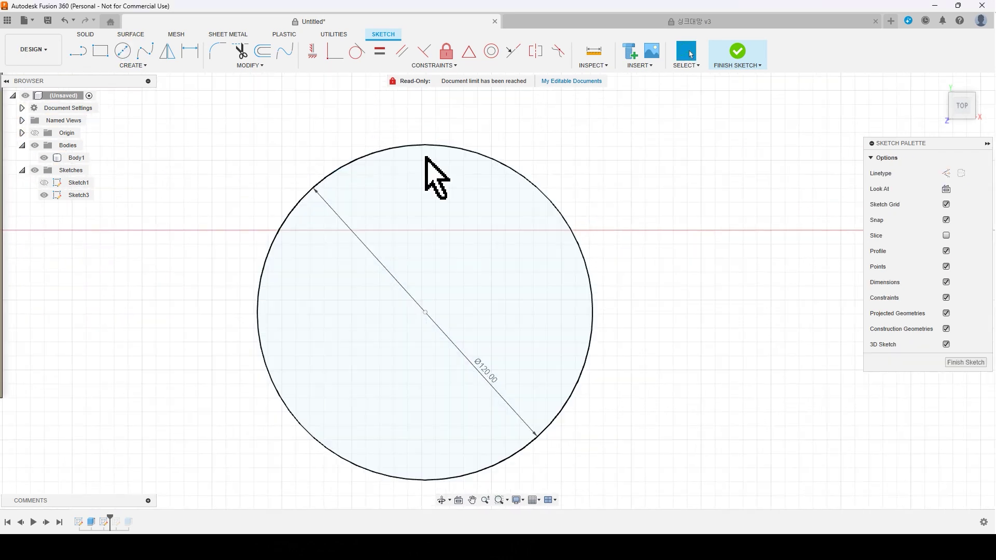
# Step: Sketch a 2 mm diameter circle just inside the upper edge of the 120 mm circle
pyautogui.click(124, 54)
pyautogui.click(420, 160)
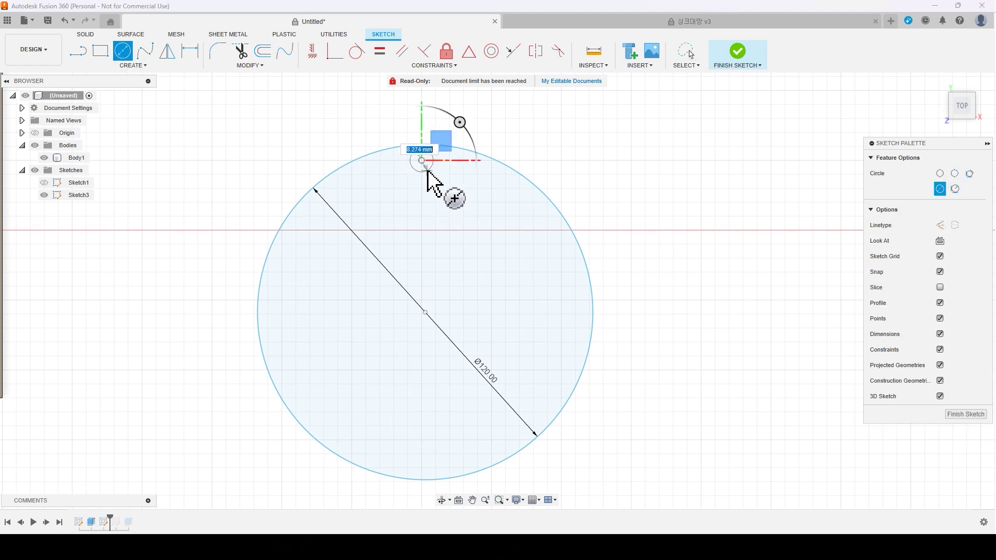
pyautogui.press('Return')
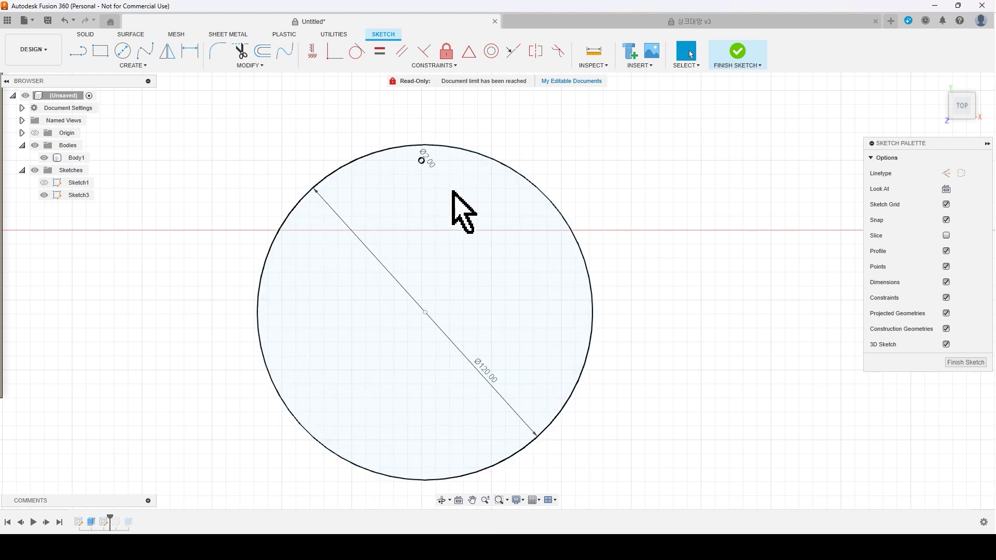
# Step: Create a full Circular Pattern of the 2 mm circle around the large circle's center with quantity 50
pyautogui.click(423, 163)
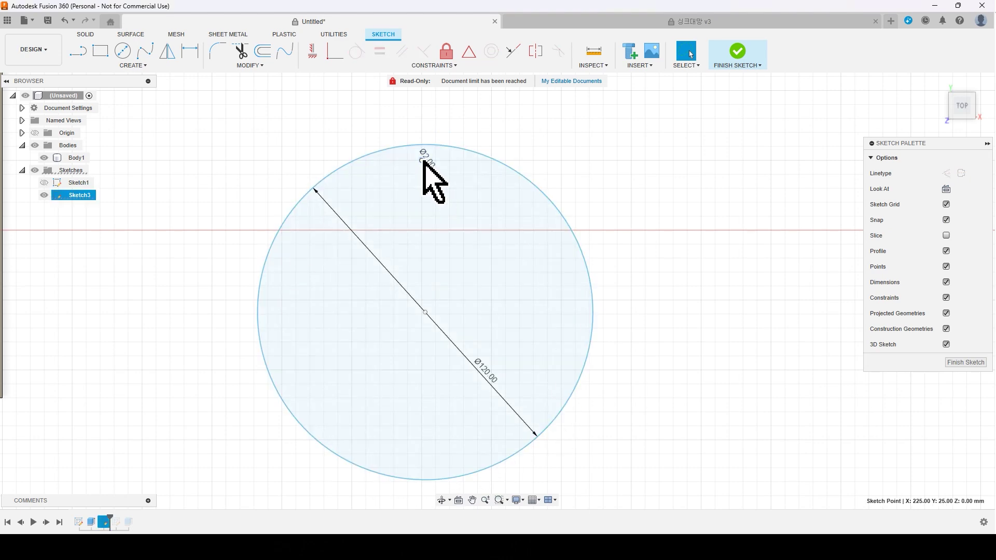
pyautogui.scroll(4, 423, 171)
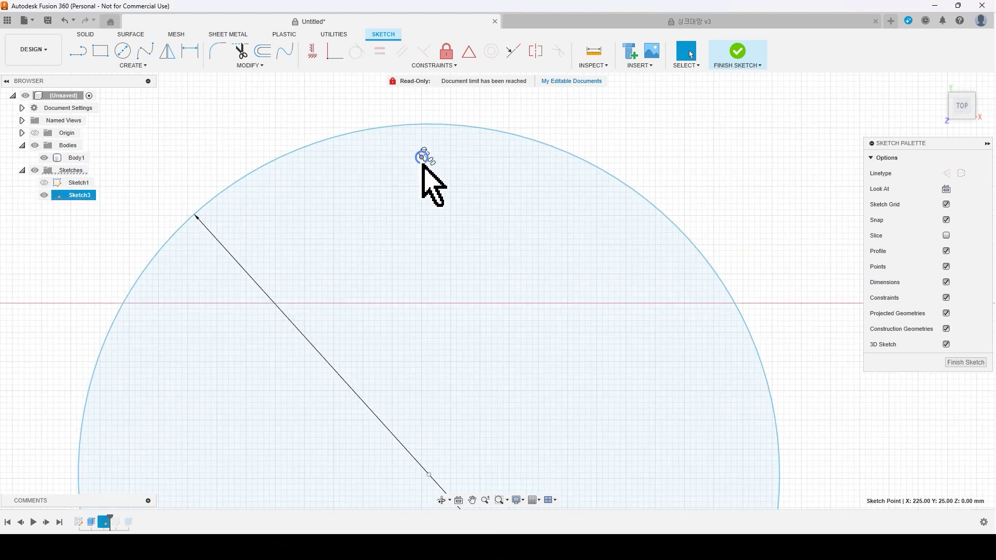
pyautogui.click(133, 65)
pyautogui.click(99, 202)
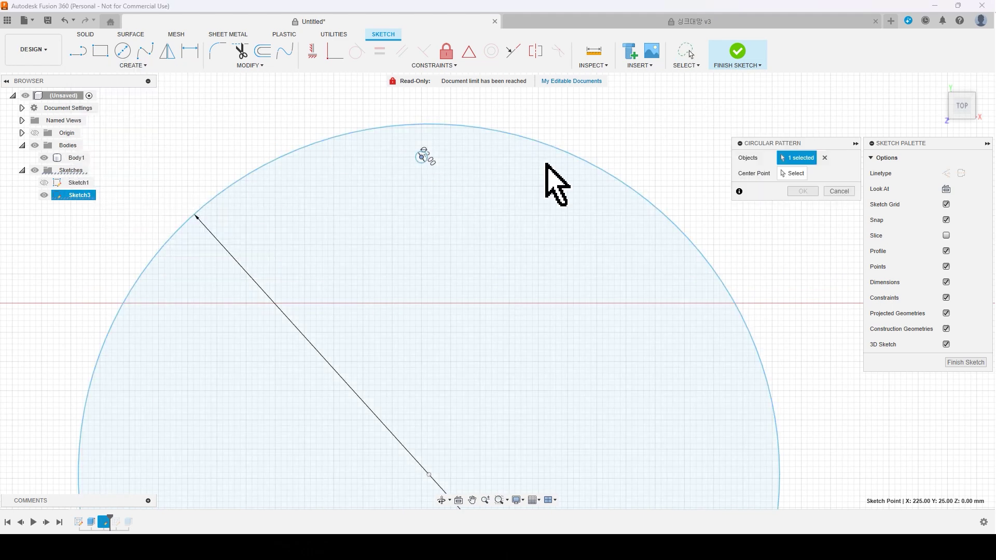
pyautogui.click(421, 161)
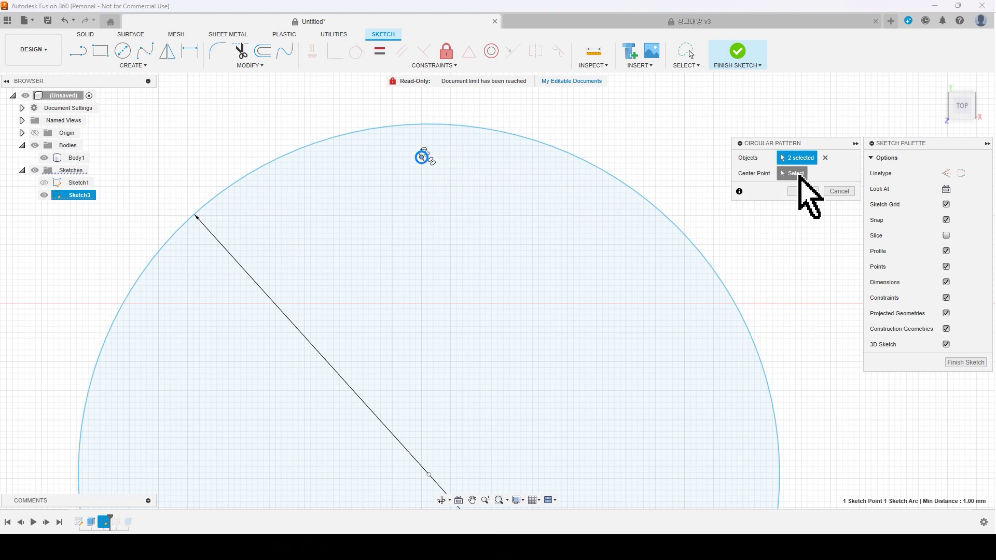
pyautogui.click(794, 174)
pyautogui.scroll(3, 485, 240)
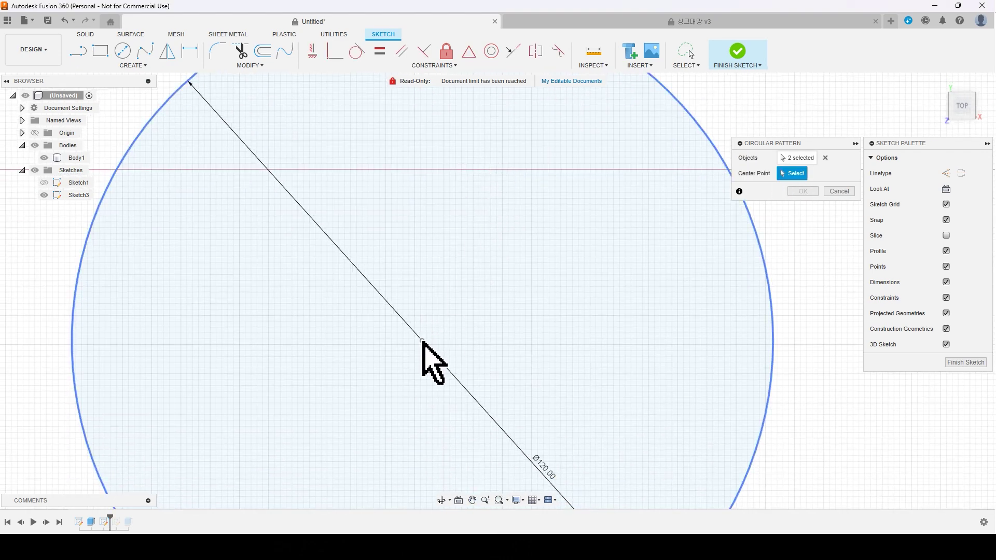
pyautogui.click(423, 341)
pyautogui.scroll(-5, 521, 307)
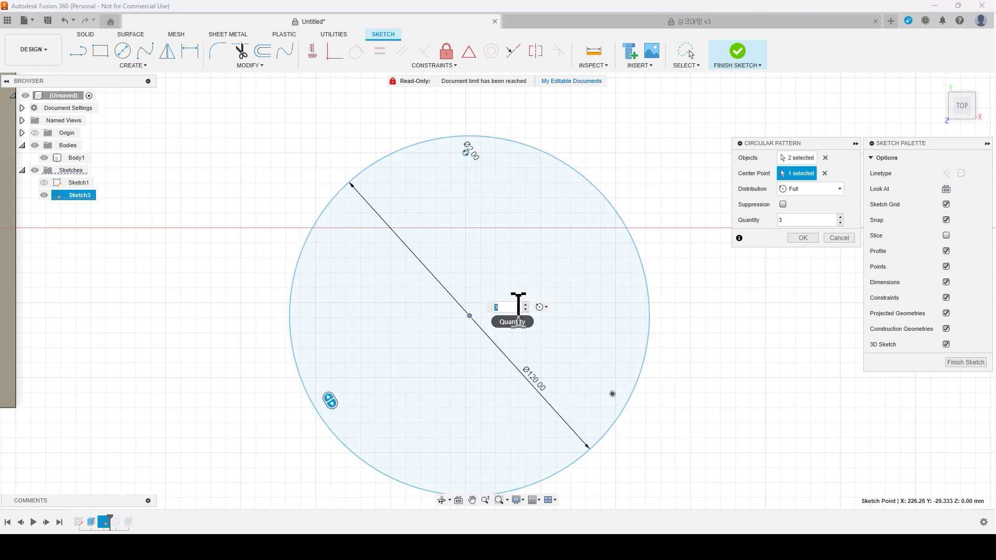
pyautogui.write('4')
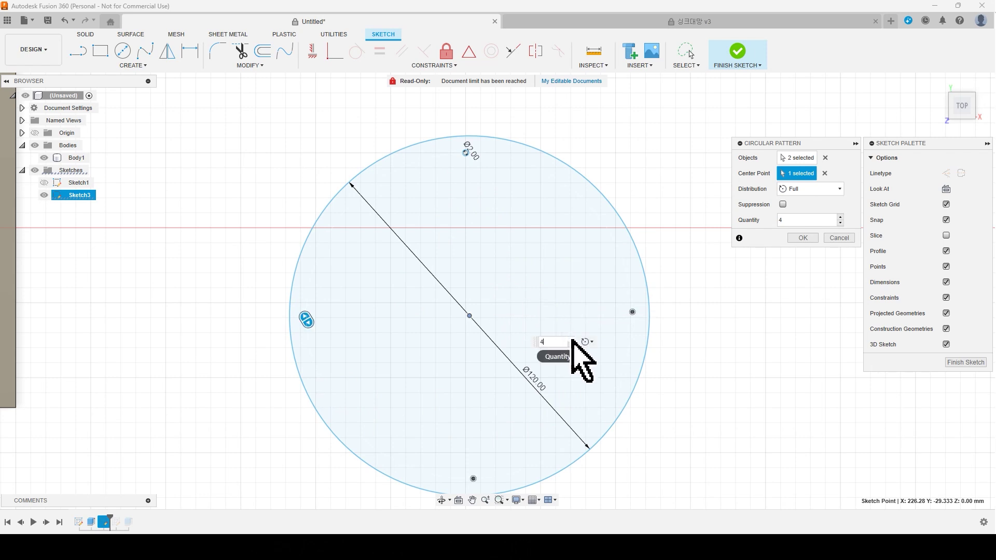
pyautogui.click(572, 339)
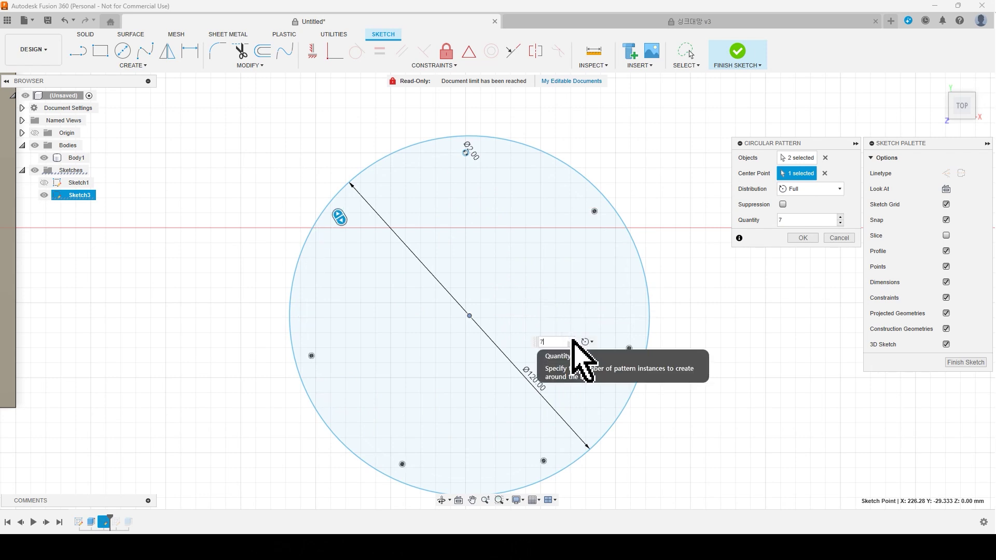
pyautogui.click(572, 340)
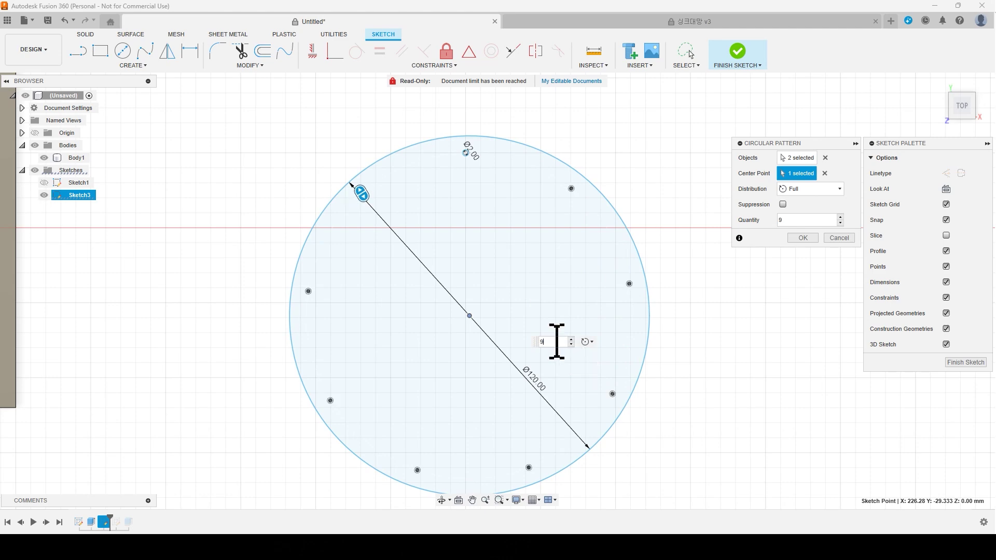
pyautogui.write('50')
pyautogui.press('Return')
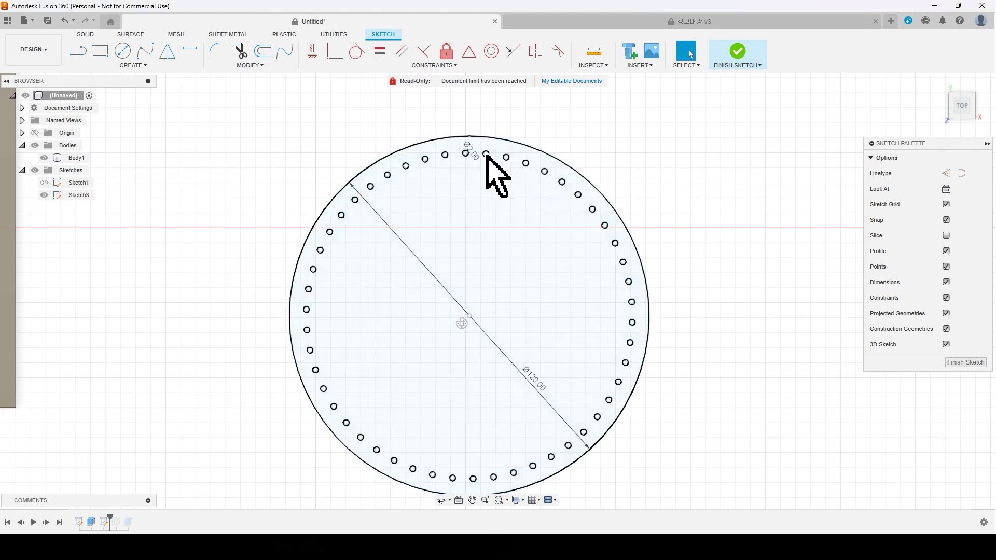
# Step: Sketch another 2 mm diameter circle directly below the original small circle, inside the ring of holes
pyautogui.click(129, 65)
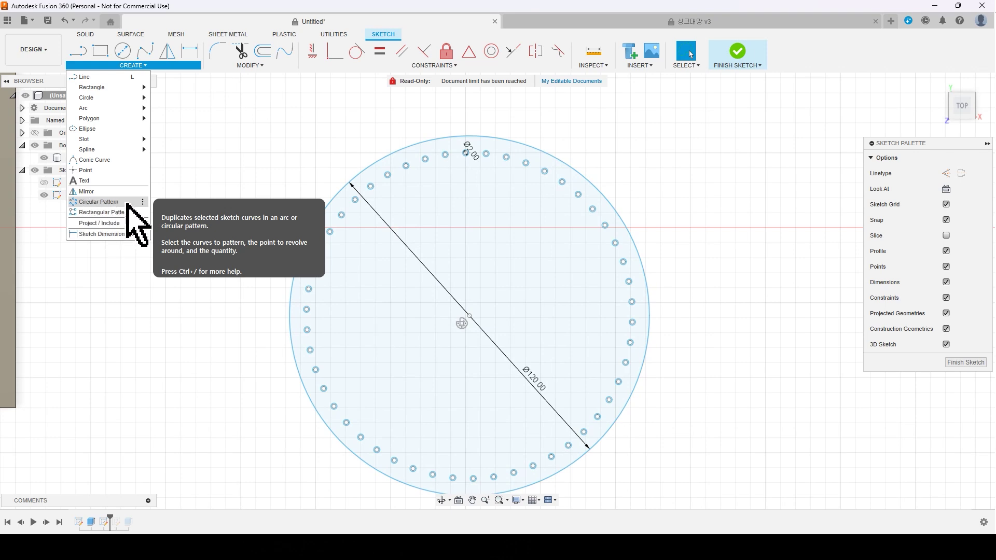
pyautogui.click(166, 65)
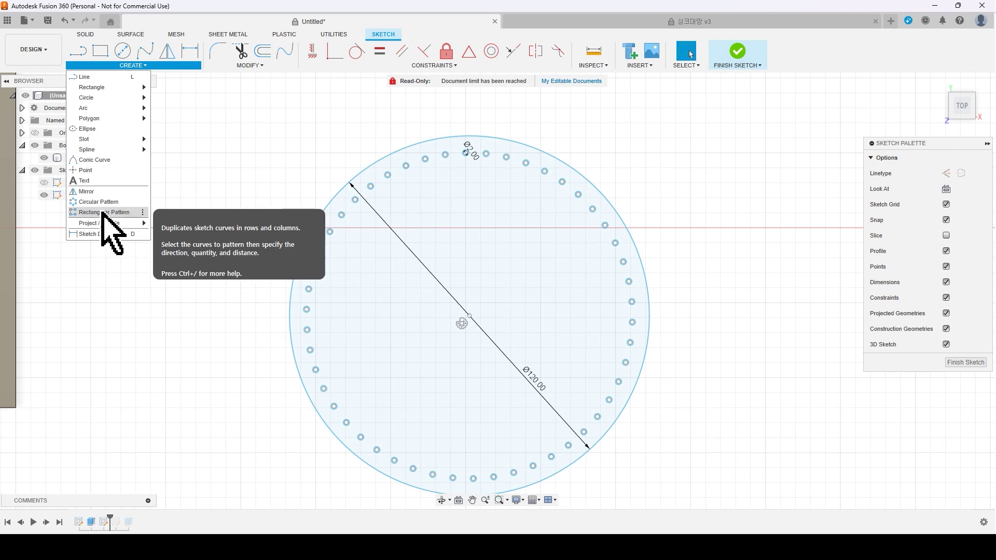
pyautogui.click(125, 54)
pyautogui.click(465, 168)
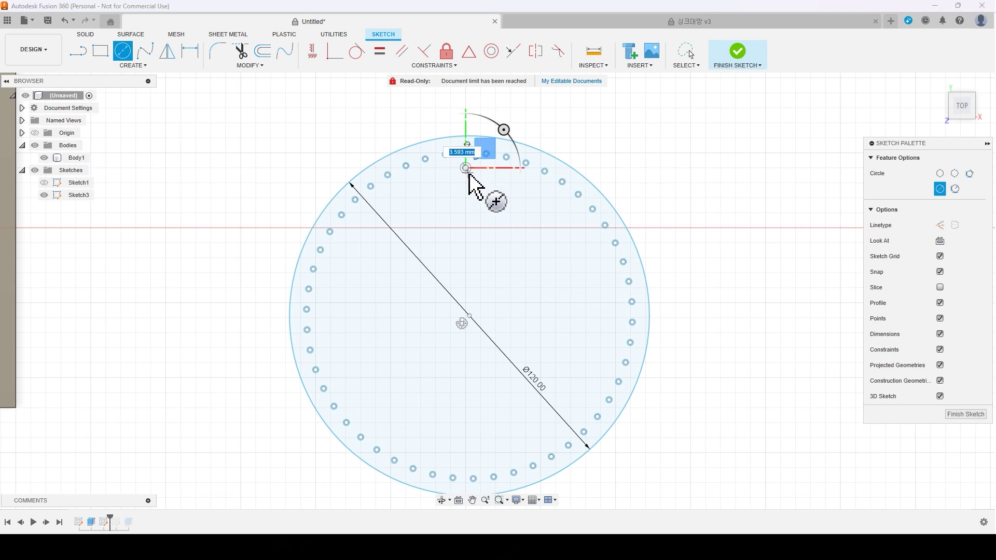
pyautogui.press('Return')
pyautogui.scroll(2, 470, 175)
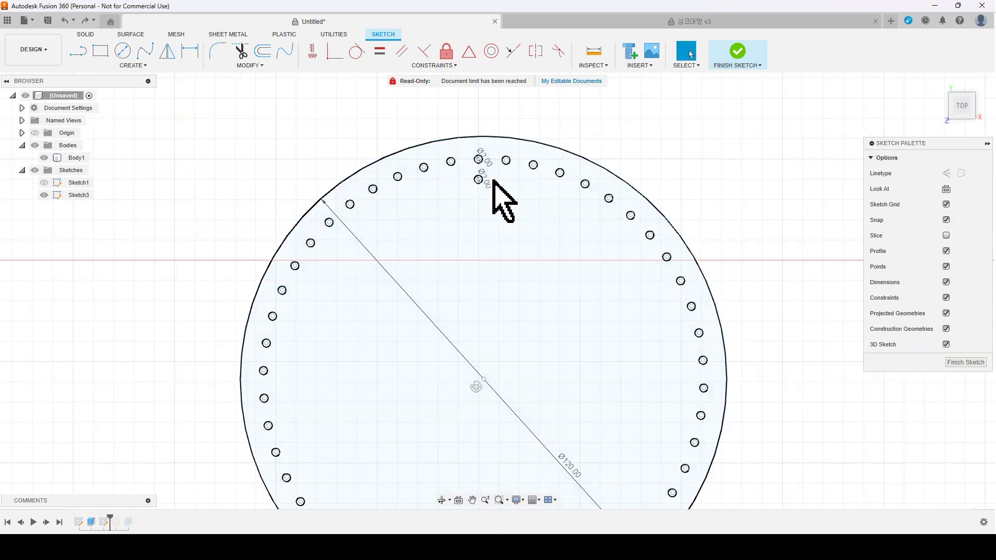
# Step: Create a Rectangular Pattern of the inner 2 mm circle down toward the center with quantity 8 over an extent of 32.095 mm
pyautogui.click(481, 183)
pyautogui.click(133, 65)
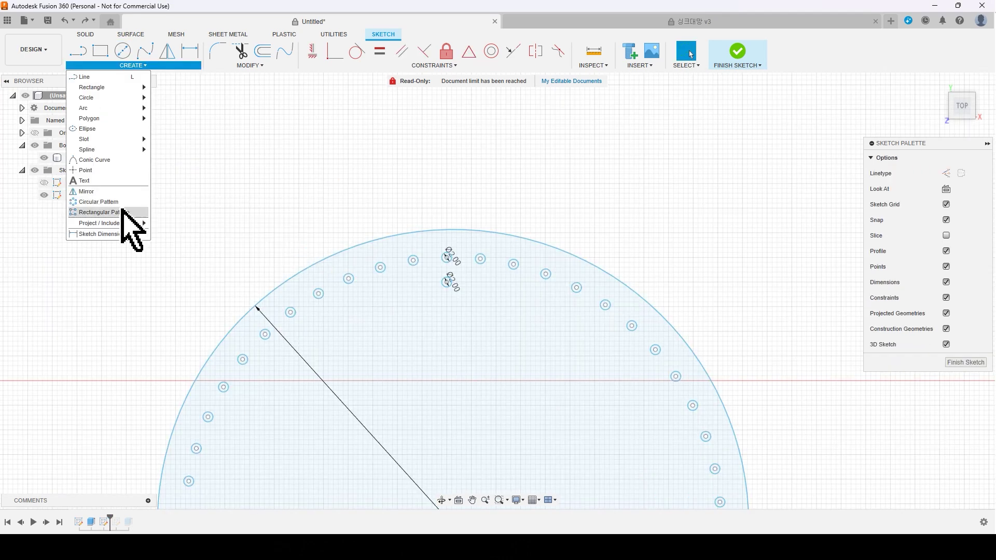
pyautogui.click(125, 210)
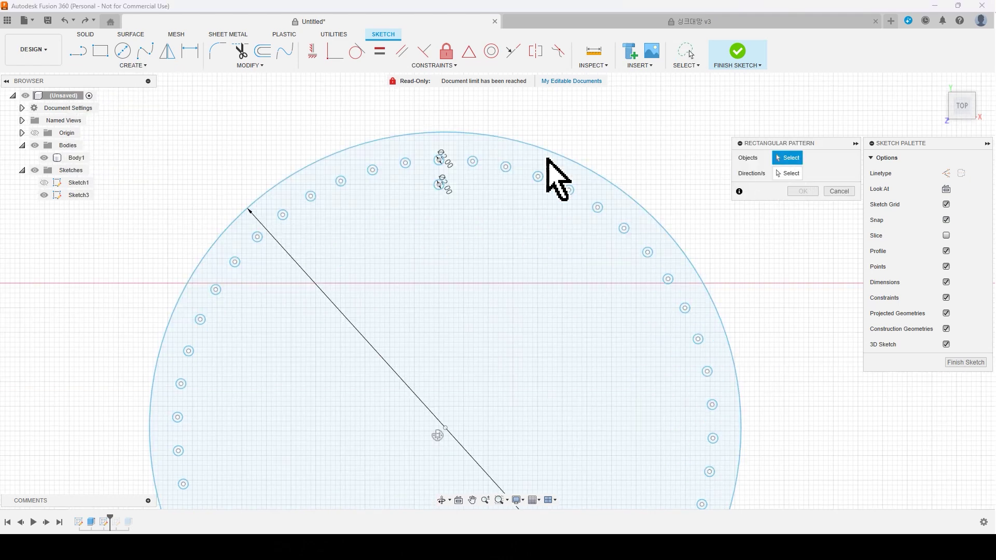
pyautogui.click(440, 185)
pyautogui.moveTo(440, 169); pyautogui.dragTo(423, 339)
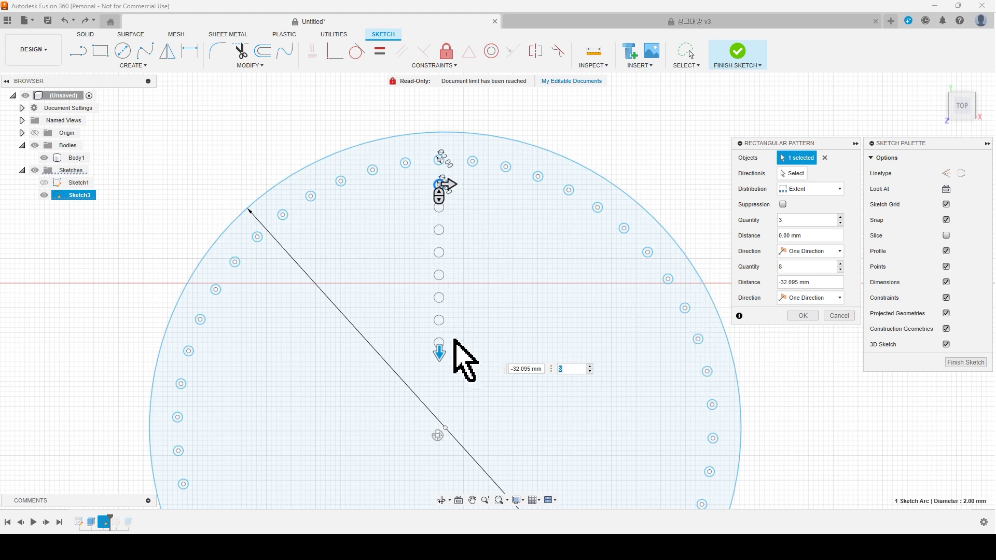
pyautogui.click(802, 315)
# Step: Create a full Circular Pattern of the vertical column of 2 mm circles around the large circle's center with quantity 20
pyautogui.click(136, 66)
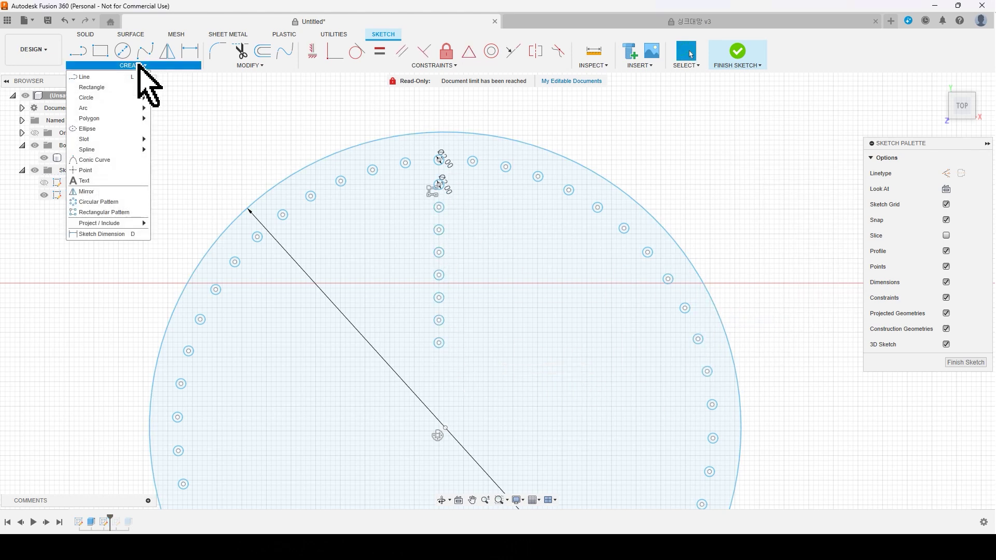
pyautogui.click(117, 202)
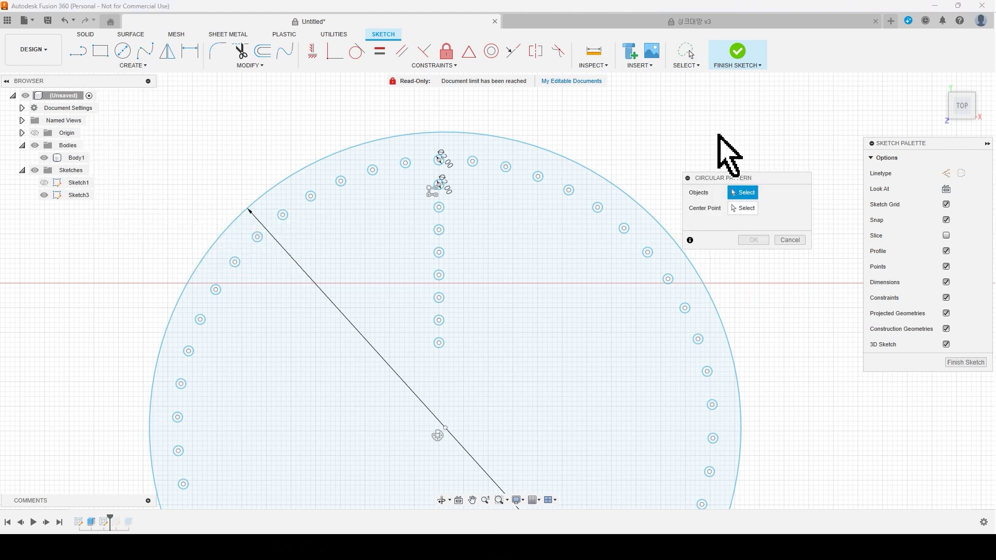
pyautogui.click(445, 428)
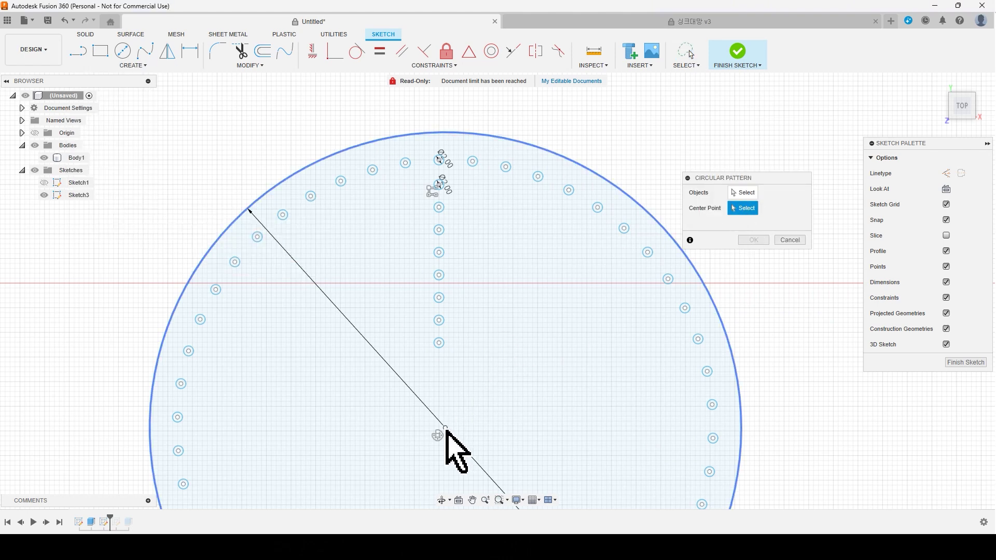
pyautogui.click(741, 192)
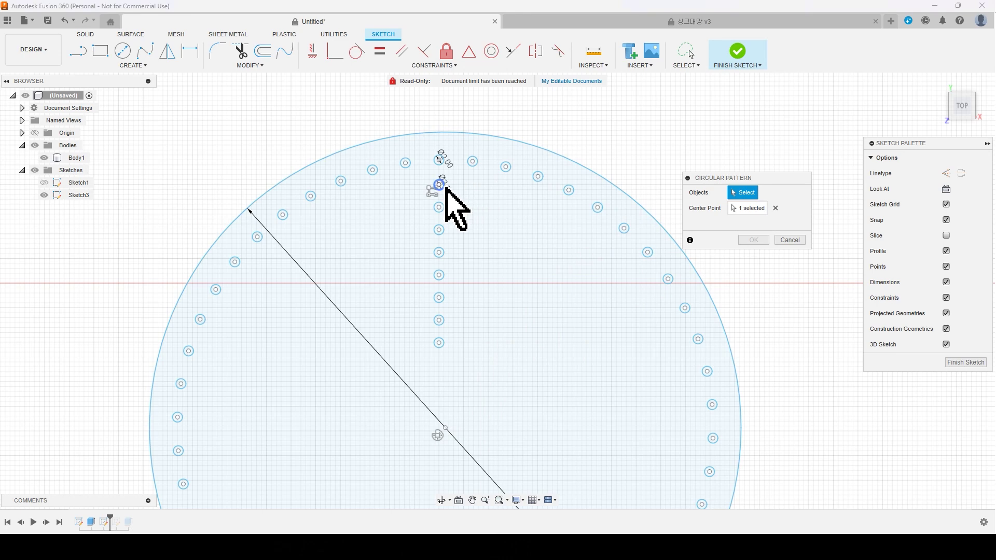
pyautogui.click(442, 187)
pyautogui.click(439, 207)
pyautogui.click(439, 230)
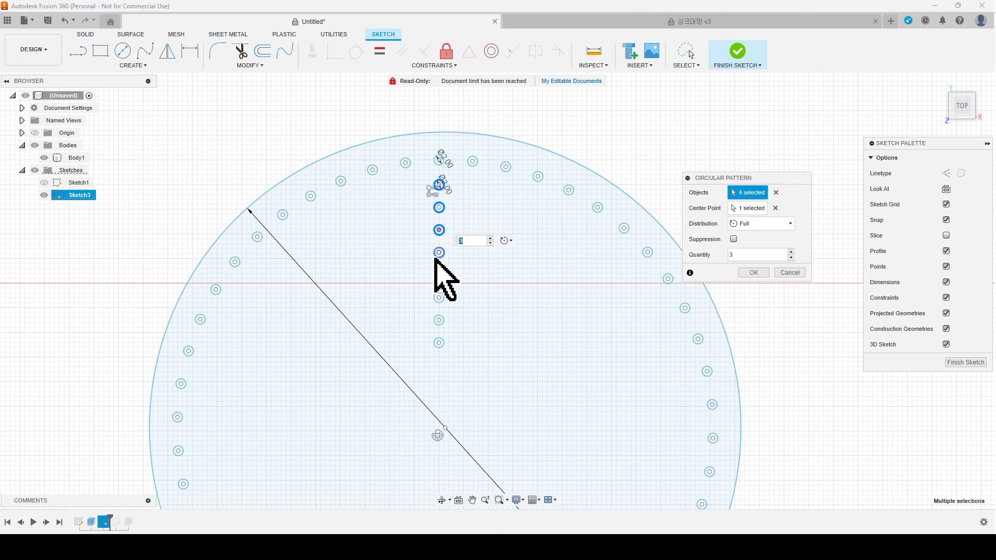
pyautogui.click(439, 254)
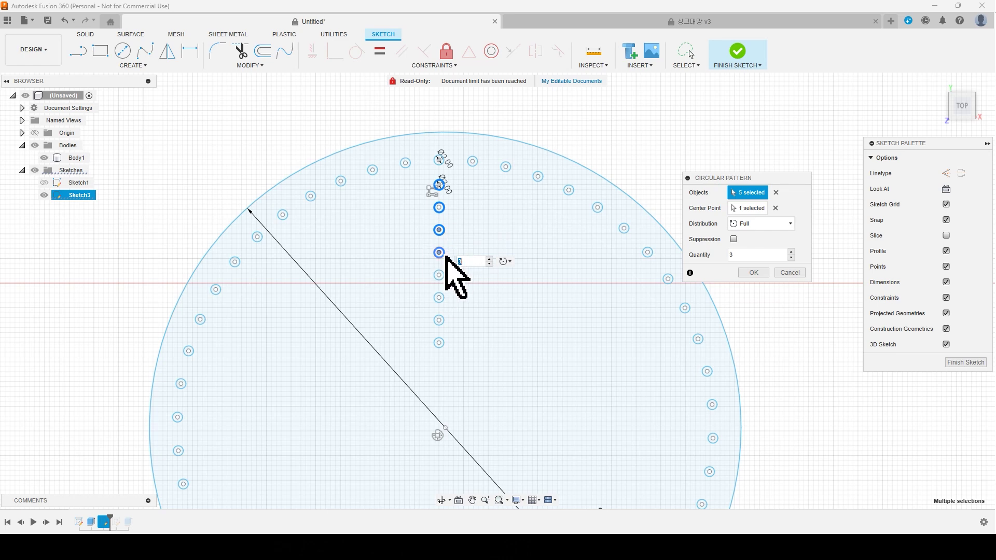
pyautogui.scroll(2, 527, 317)
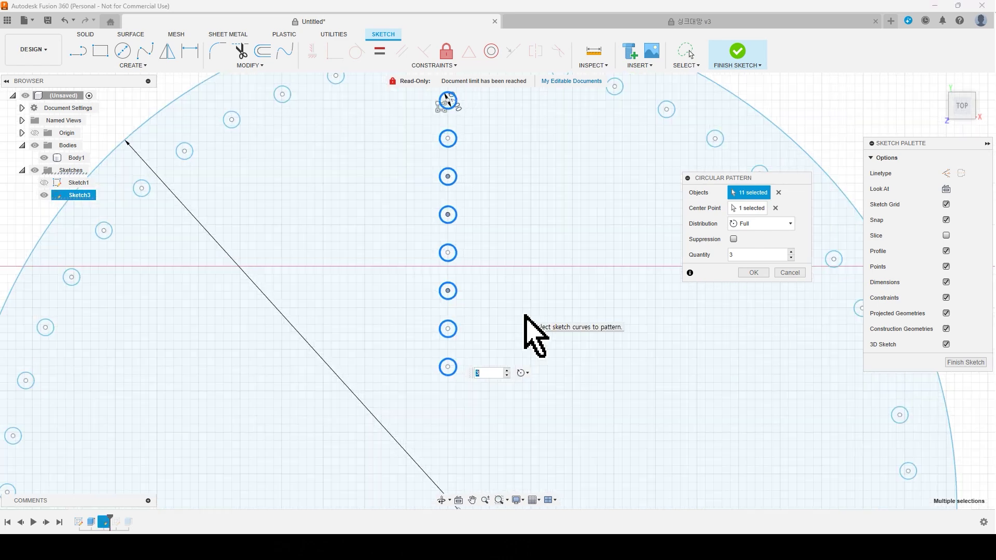
pyautogui.scroll(-3, 528, 317)
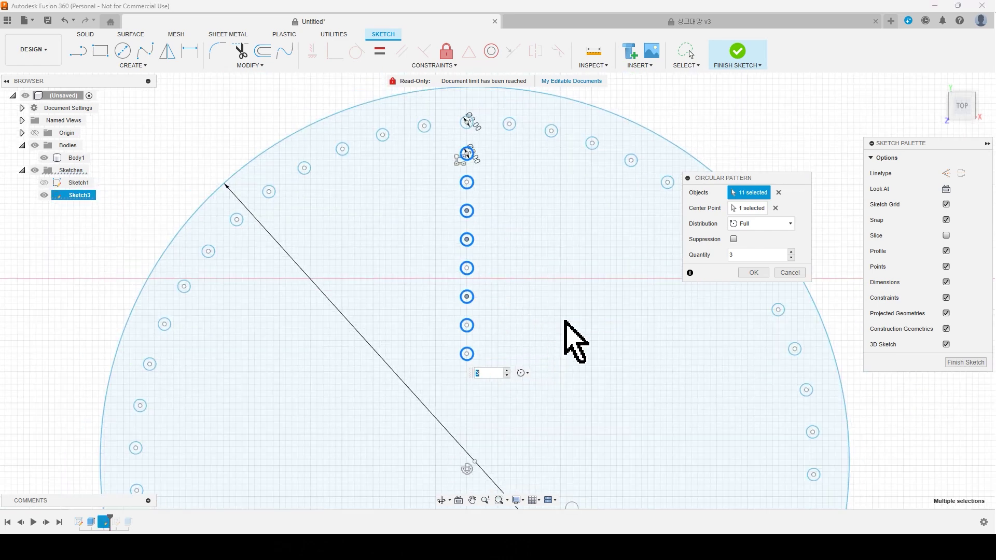
pyautogui.scroll(-2, 575, 342)
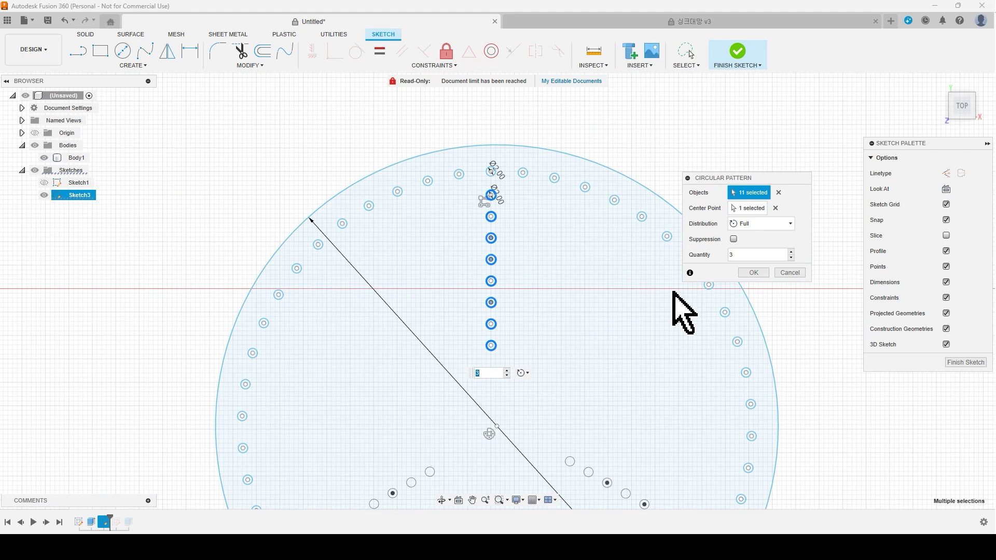
pyautogui.moveTo(596, 293); pyautogui.dragTo(525, 186, button='middle')
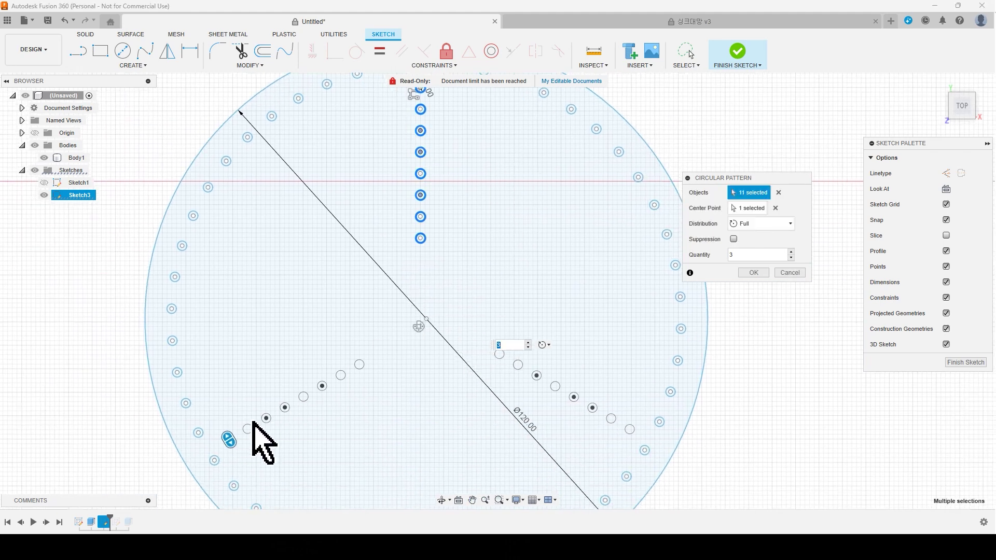
pyautogui.write('4')
pyautogui.click(529, 343)
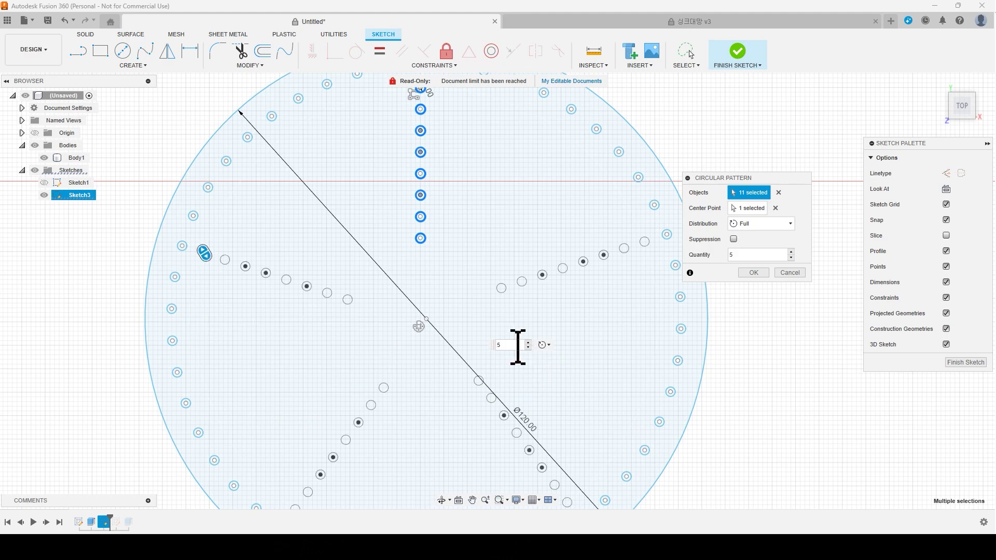
pyautogui.press('Return')
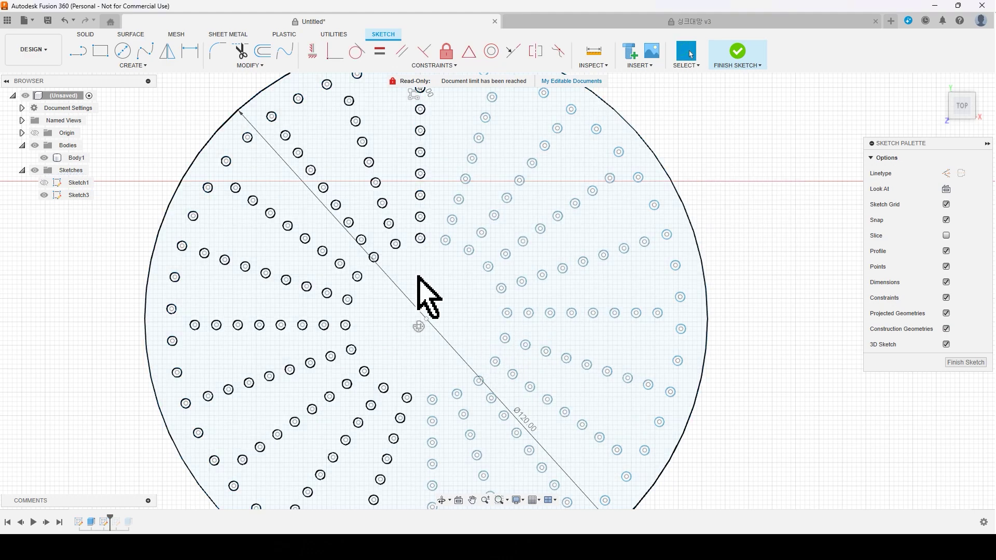
# Step: Finish the sketch and extrude the perforated disc profile, excluding the small circles, as a new body
pyautogui.scroll(-5, 596, 434)
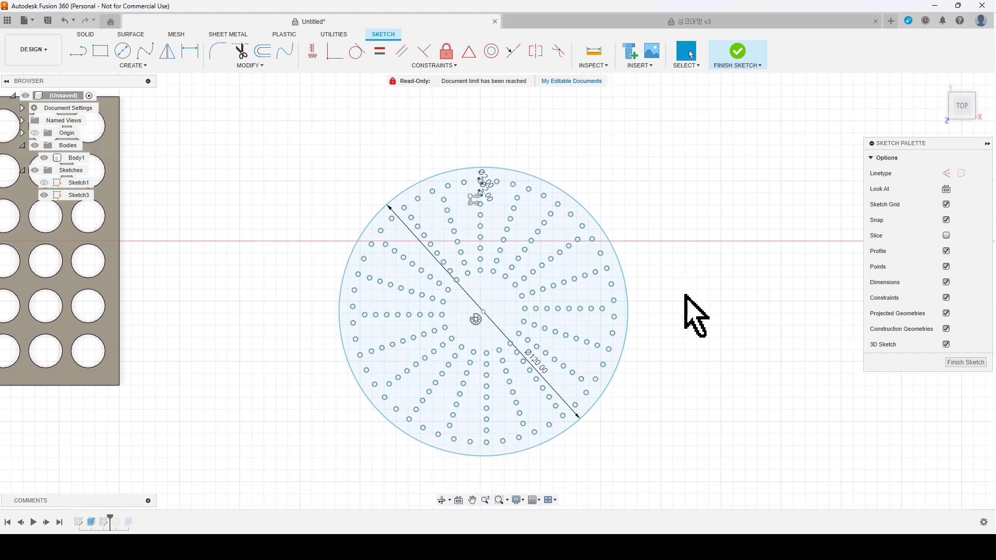
pyautogui.click(738, 52)
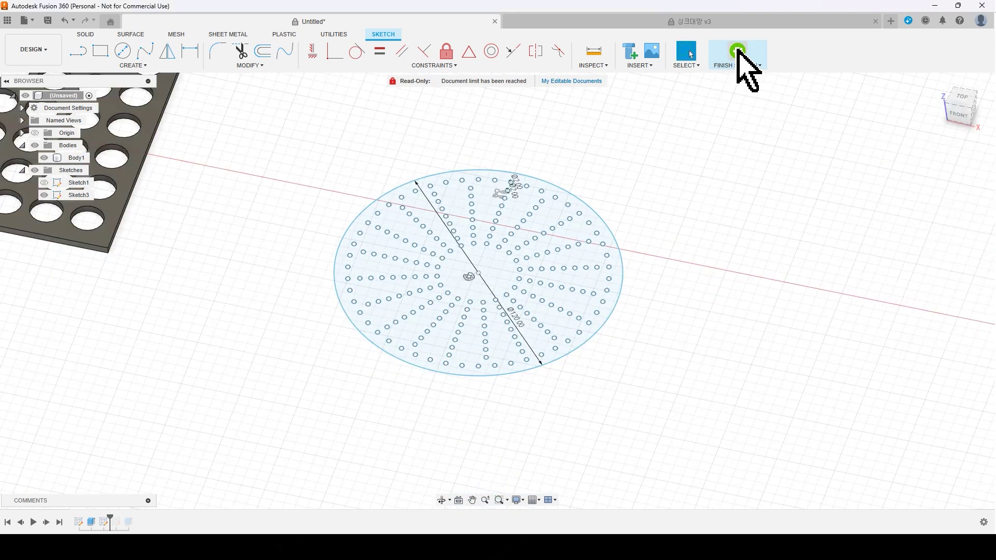
pyautogui.click(502, 263)
pyautogui.press('e')
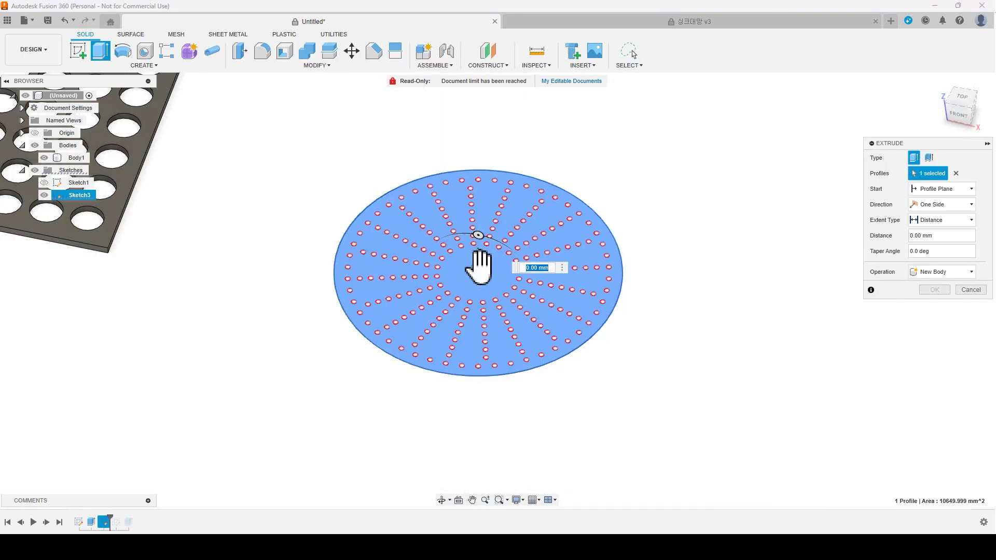
pyautogui.press('Return')
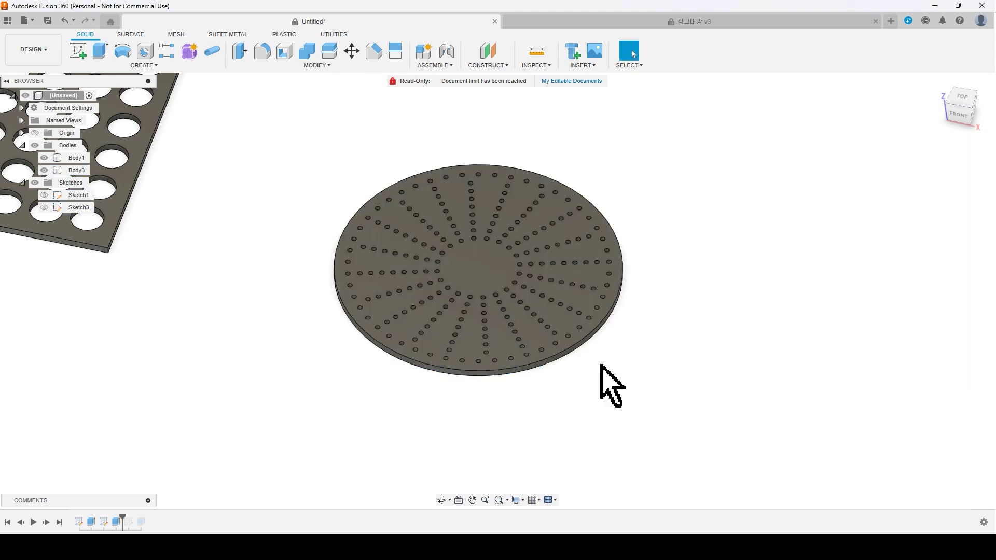
# Step: Hide all bodies and show both the rectangular plate sketch and the round disc sketch in top view
pyautogui.keyDown('shift'); pyautogui.moveTo(732, 355); pyautogui.dragTo(643, 283, button='middle'); pyautogui.keyUp('shift')
pyautogui.scroll(-3, 475, 307)
pyautogui.scroll(4, 473, 302)
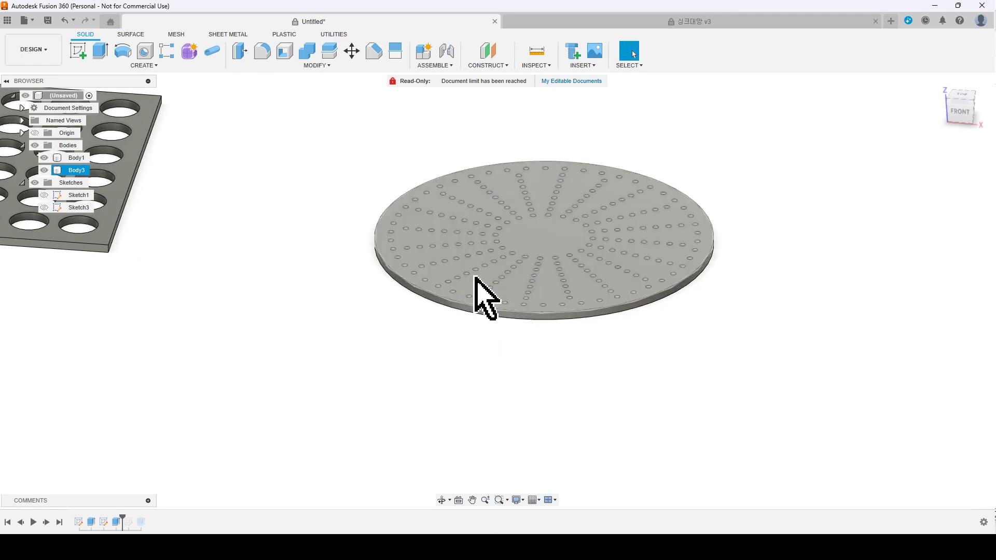
pyautogui.scroll(1, 630, 282)
pyautogui.scroll(2, 630, 282)
pyautogui.scroll(-4, 626, 277)
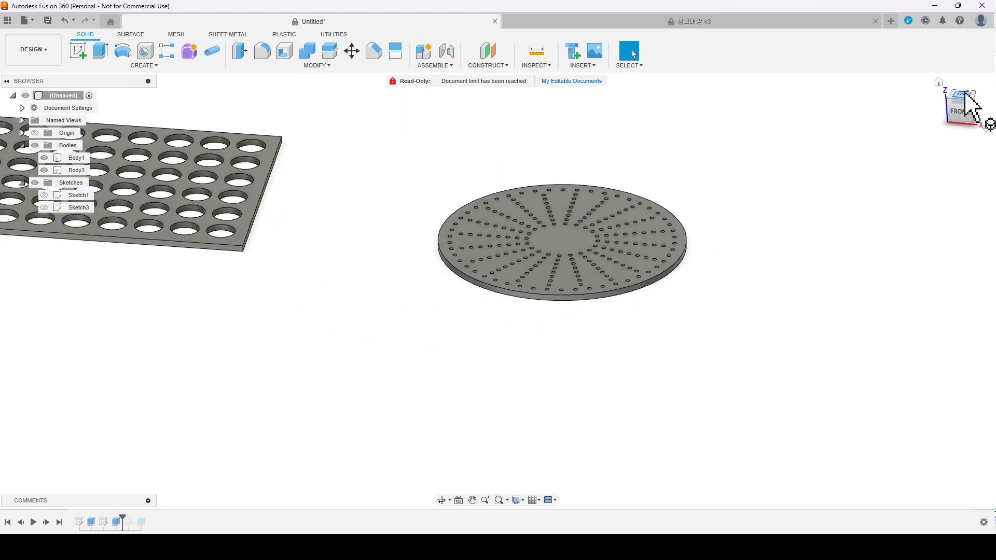
pyautogui.click(963, 96)
pyautogui.click(35, 145)
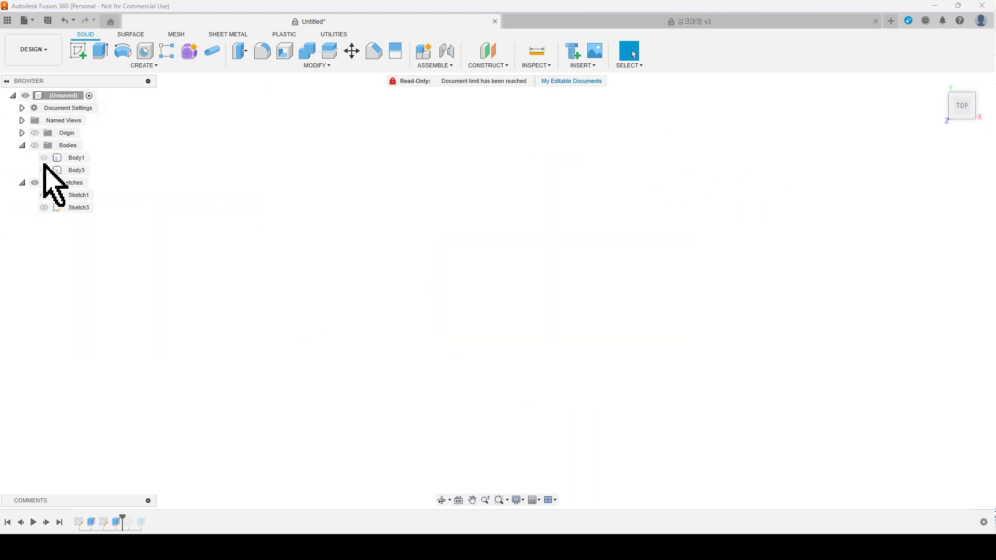
pyautogui.click(36, 145)
pyautogui.click(35, 145)
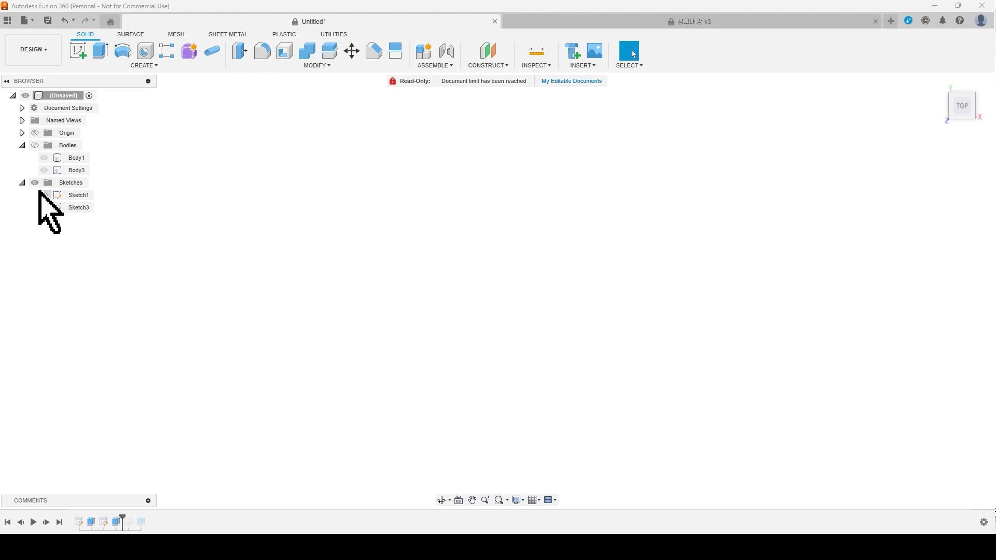
pyautogui.click(44, 195)
pyautogui.click(44, 207)
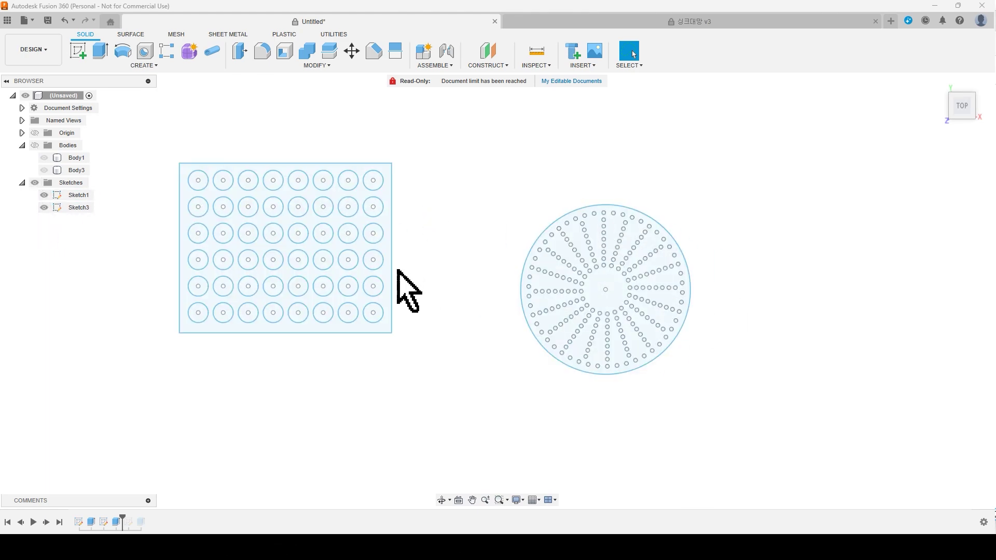
# Step: Open the round disc's sketch, Sketch3, for editing
pyautogui.click(82, 209)
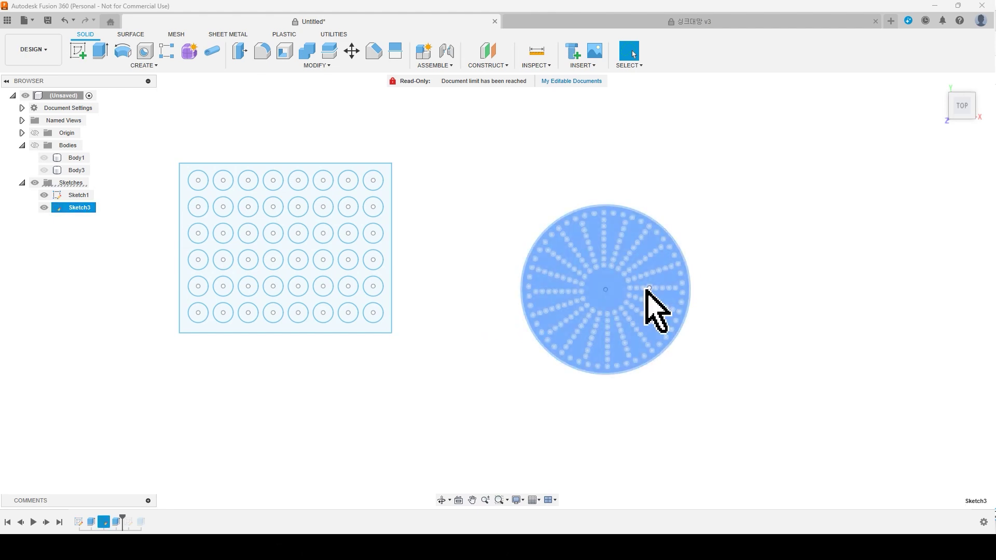
pyautogui.rightClick(90, 209)
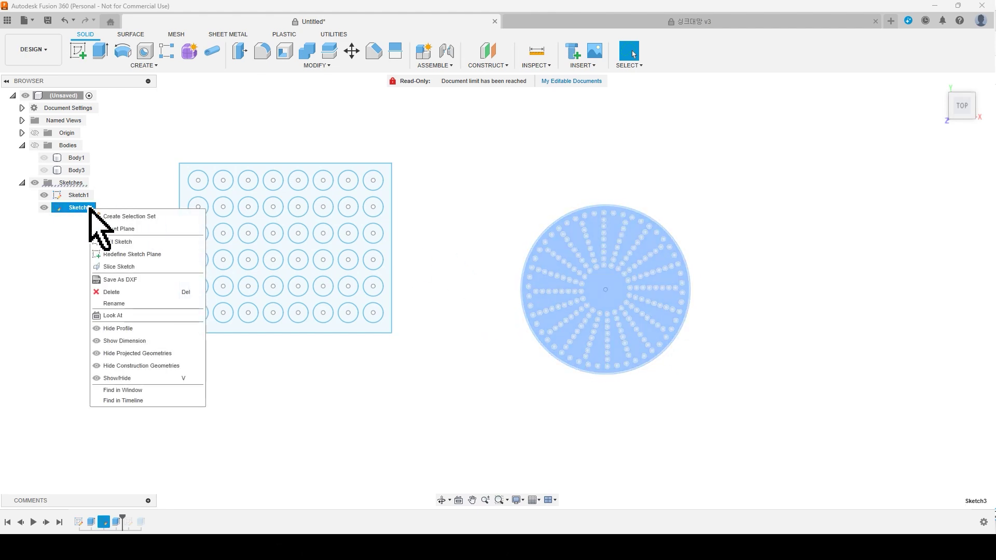
pyautogui.click(117, 242)
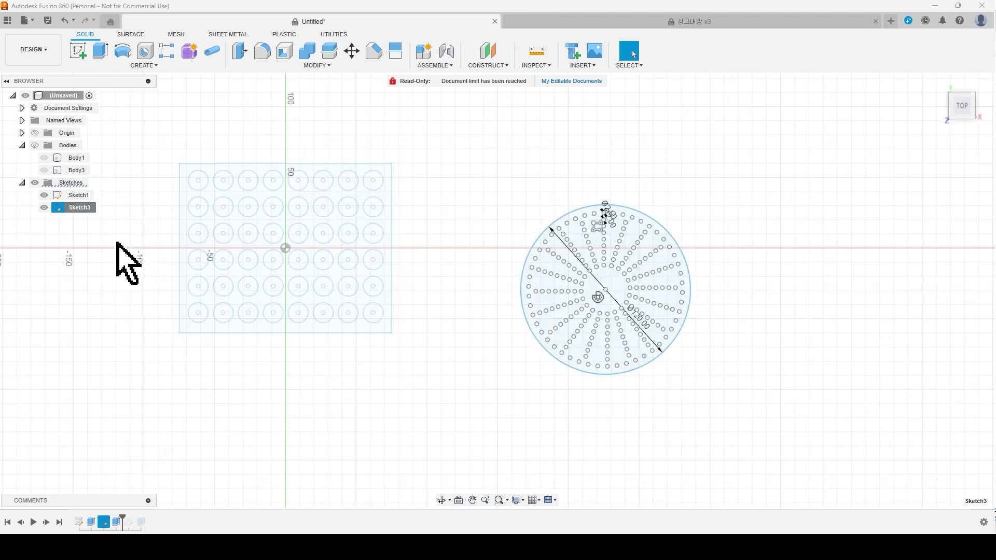
pyautogui.scroll(3, 545, 278)
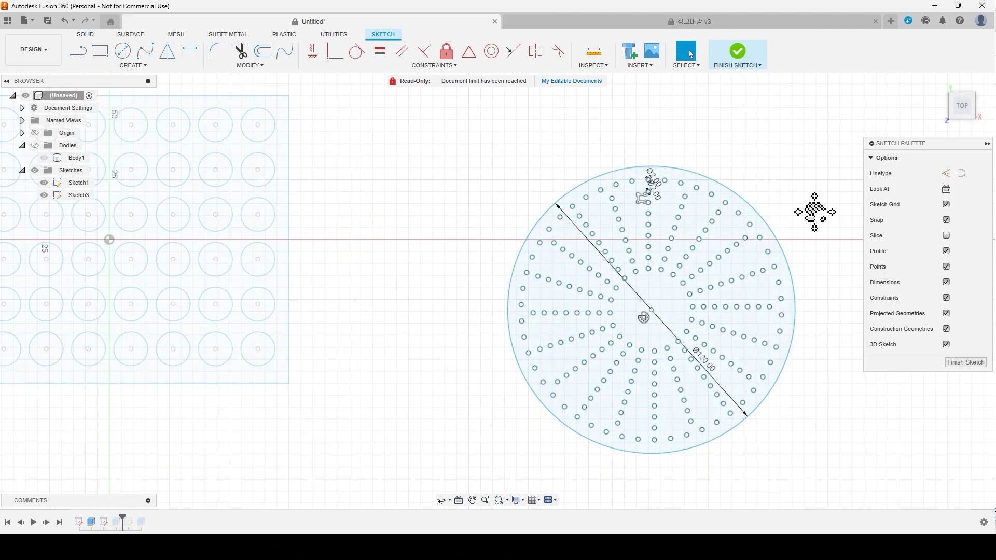
pyautogui.moveTo(814, 211); pyautogui.dragTo(637, 194, button='middle')
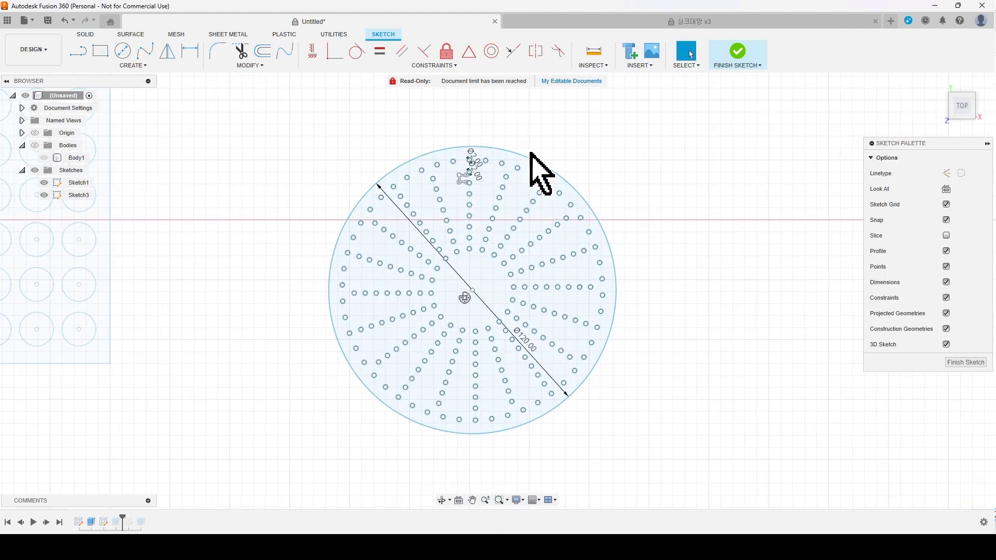
# Step: Offset the 120 mm circle outward by 3 mm and finish the sketch
pyautogui.click(525, 154)
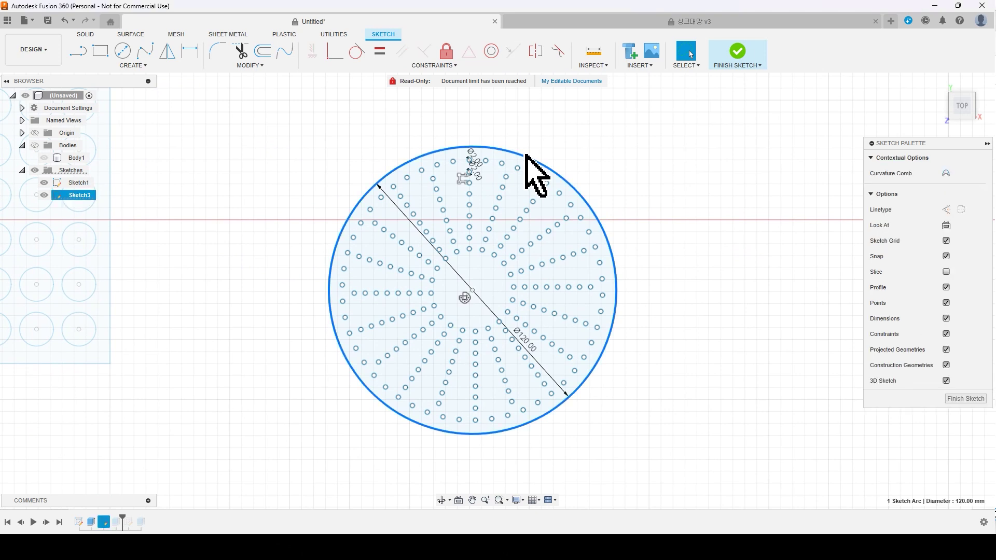
pyautogui.click(266, 54)
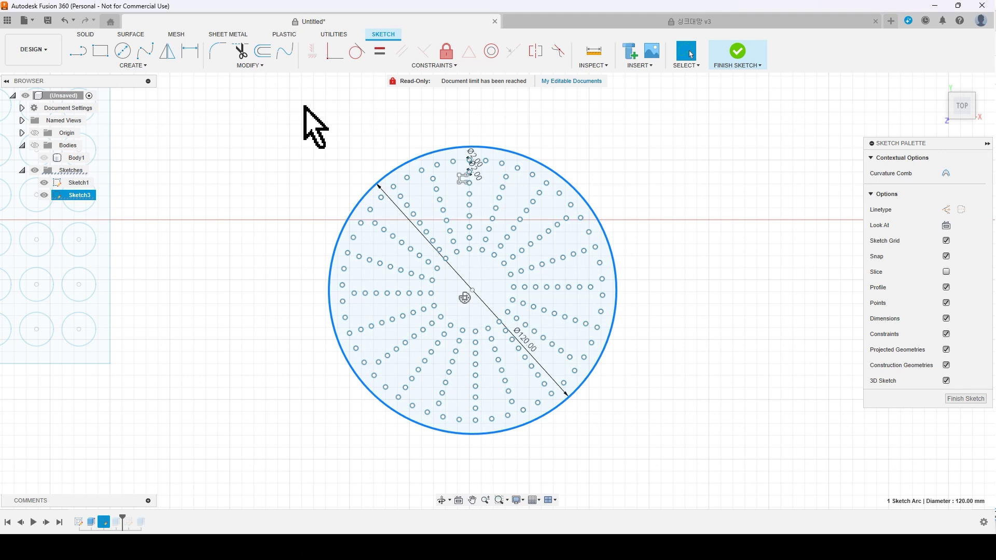
pyautogui.click(262, 66)
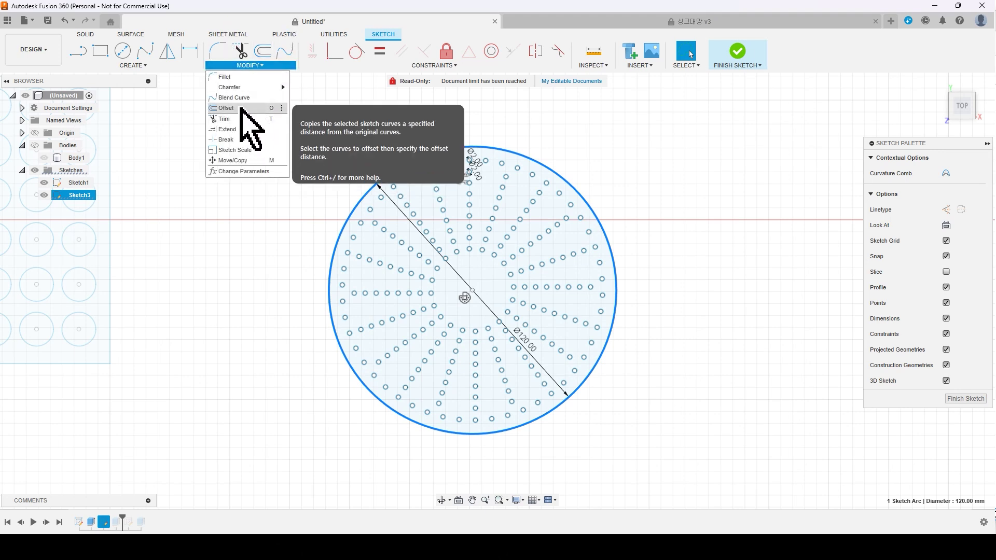
pyautogui.click(279, 107)
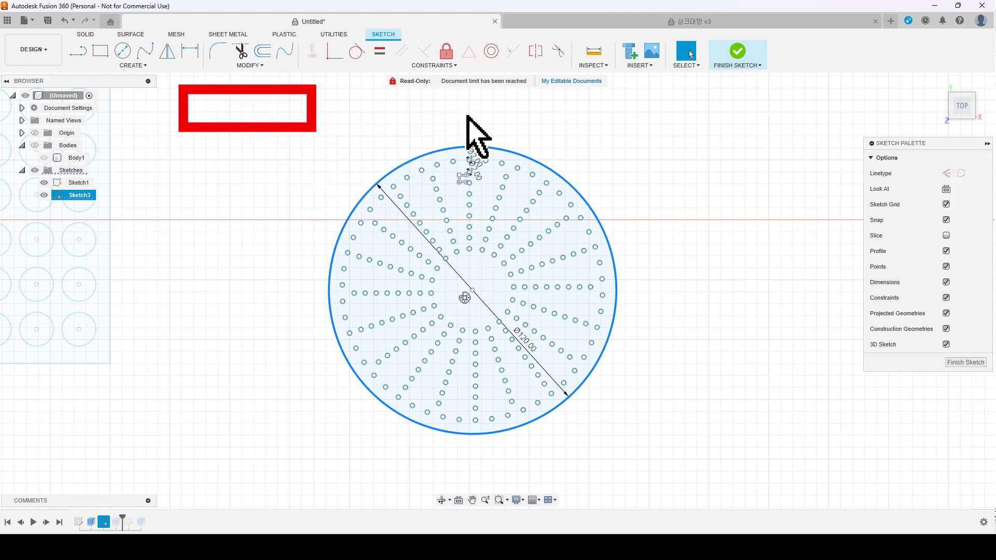
pyautogui.click(467, 147)
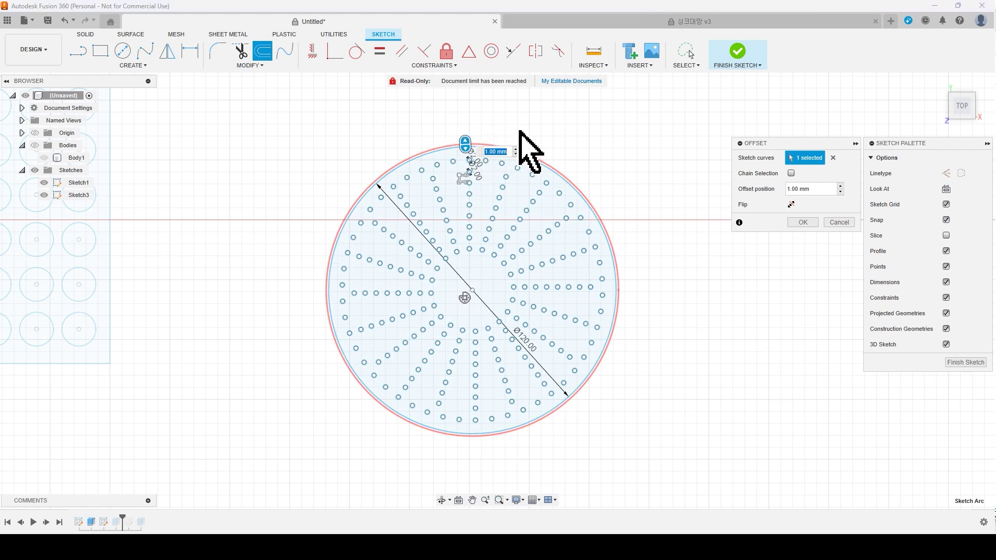
pyautogui.press('Return')
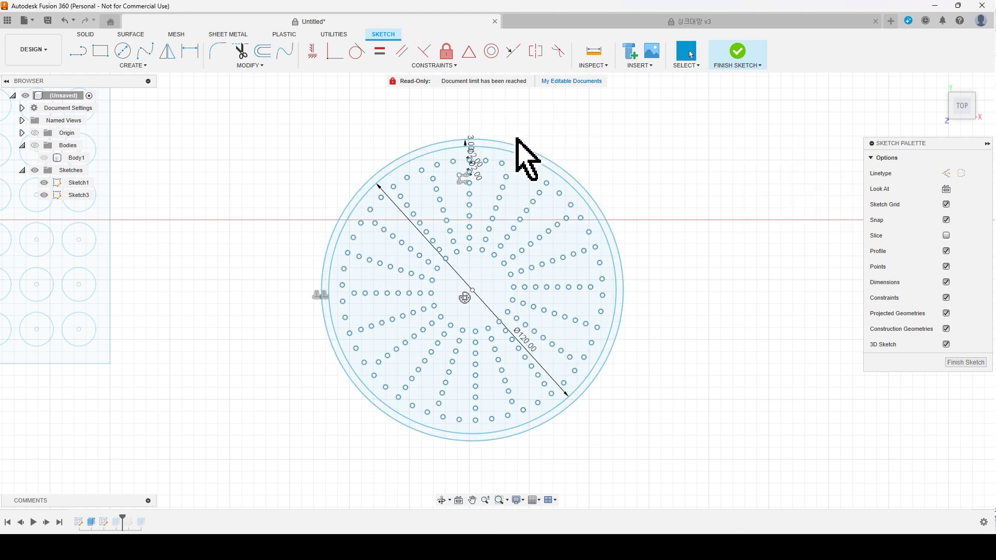
pyautogui.click(517, 145)
pyautogui.moveTo(685, 222)
pyautogui.keyDown('shift'); pyautogui.mouseDown(button='middle')
pyautogui.moveTo(711, 305)
pyautogui.moveTo(711, 242)
pyautogui.mouseUp(button='middle'); pyautogui.keyUp('shift')
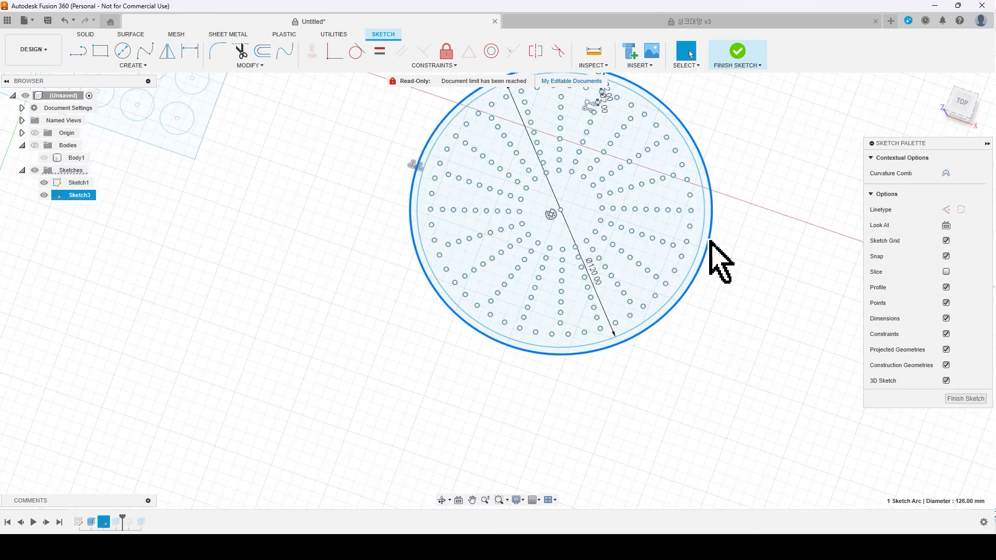
pyautogui.click(740, 52)
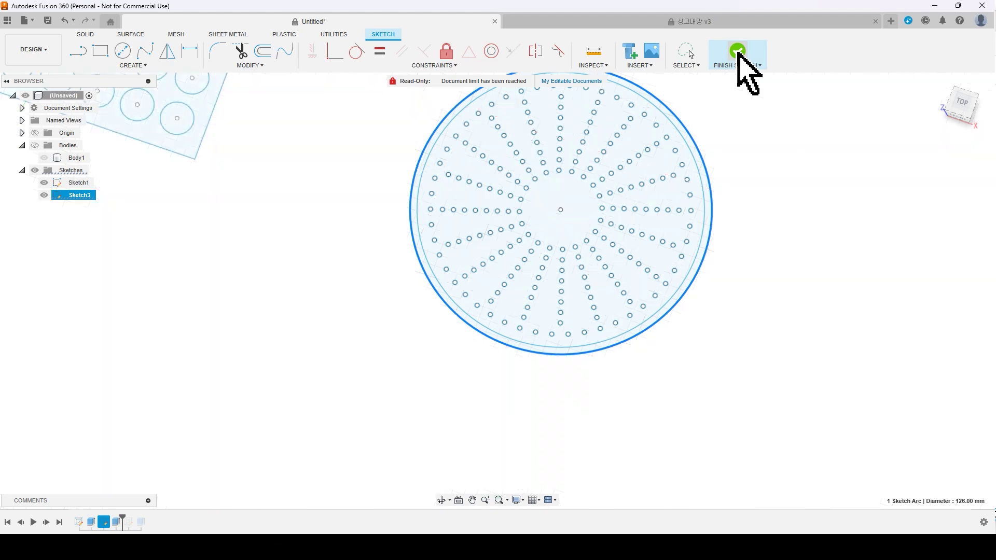
pyautogui.moveTo(763, 256)
pyautogui.keyDown('shift'); pyautogui.mouseDown(button='middle')
pyautogui.moveTo(774, 240)
pyautogui.moveTo(703, 231)
pyautogui.mouseUp(button='middle'); pyautogui.keyUp('shift')
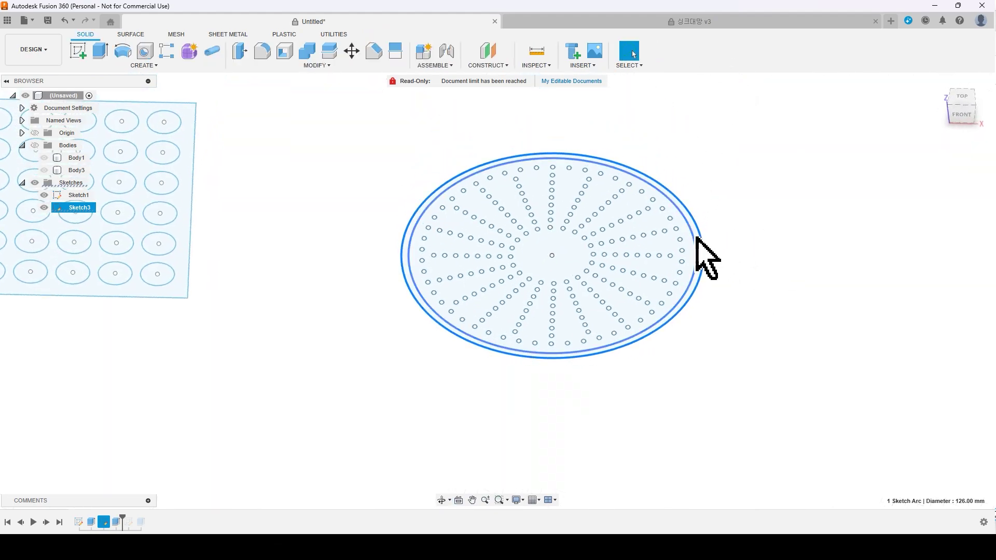
# Step: Extrude the narrow ring profile between the disc's two outer circles 50 mm as a new body
pyautogui.click(697, 239)
pyautogui.click(700, 245)
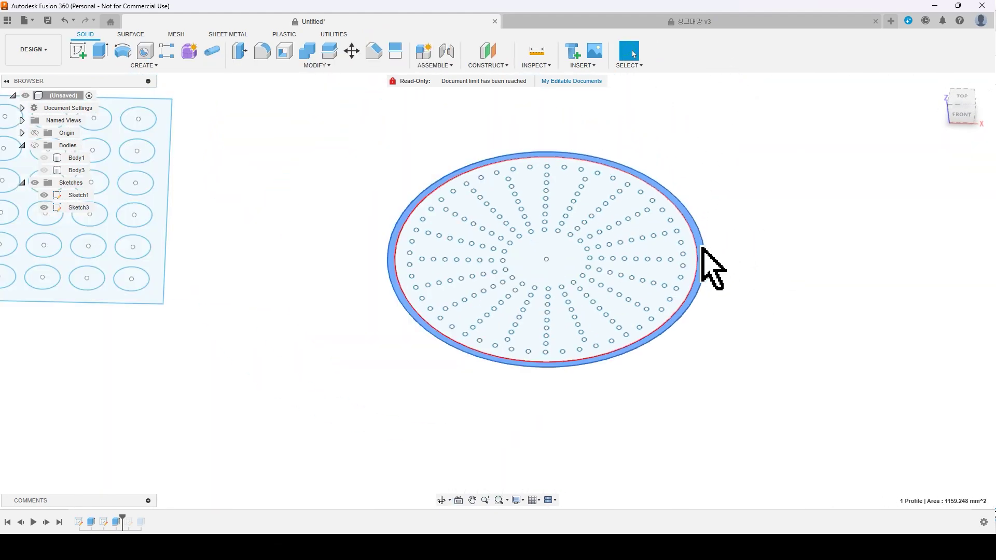
pyautogui.scroll(-3, 702, 248)
pyautogui.press('e')
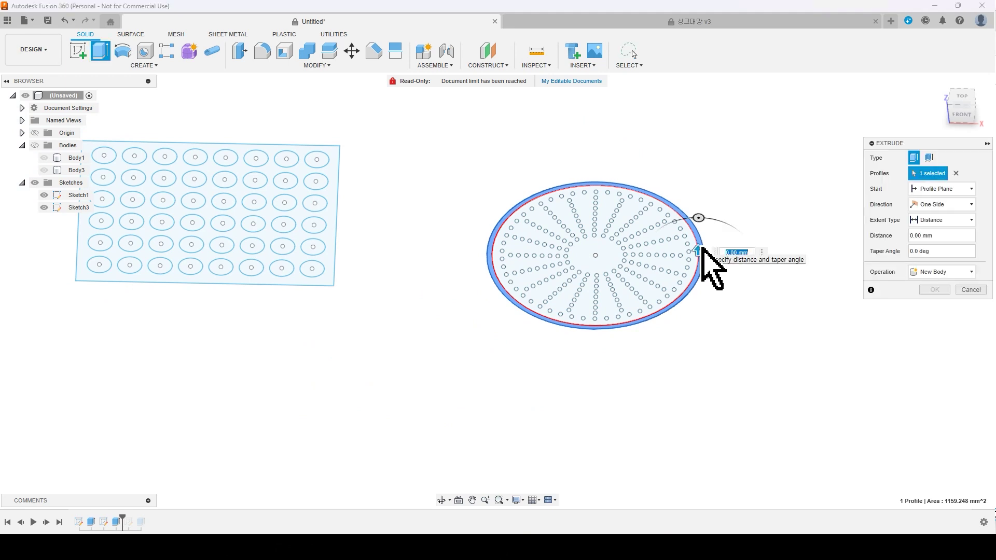
pyautogui.write('50')
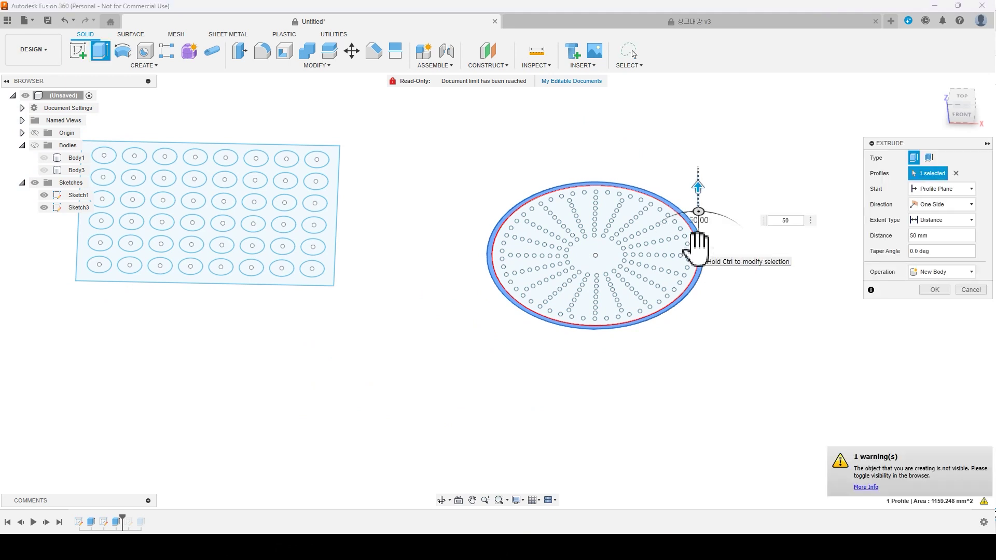
pyautogui.press('Return')
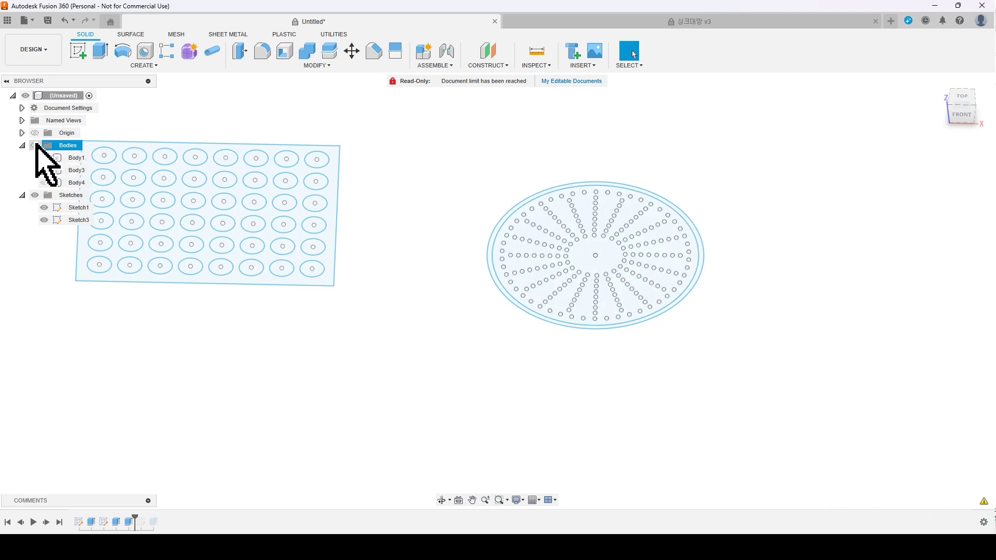
# Step: Show all bodies again, hide the round disc's sketch, and inspect the strainer from the front and at an angle
pyautogui.keyDown('shift'); pyautogui.moveTo(568, 238); pyautogui.dragTo(638, 322, button='middle'); pyautogui.keyUp('shift')
pyautogui.moveTo(686, 276); pyautogui.dragTo(773, 240, button='middle')
pyautogui.click(953, 104)
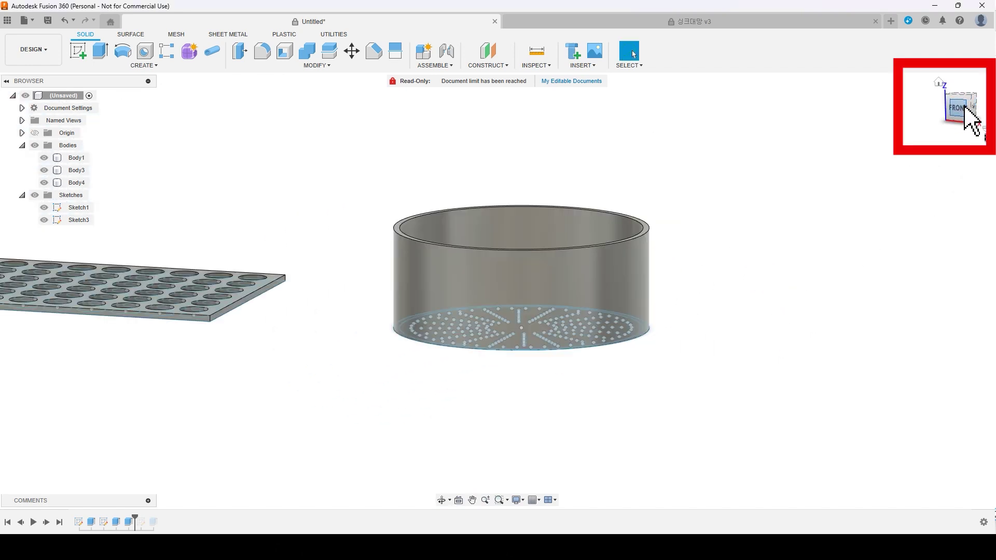
pyautogui.click(958, 114)
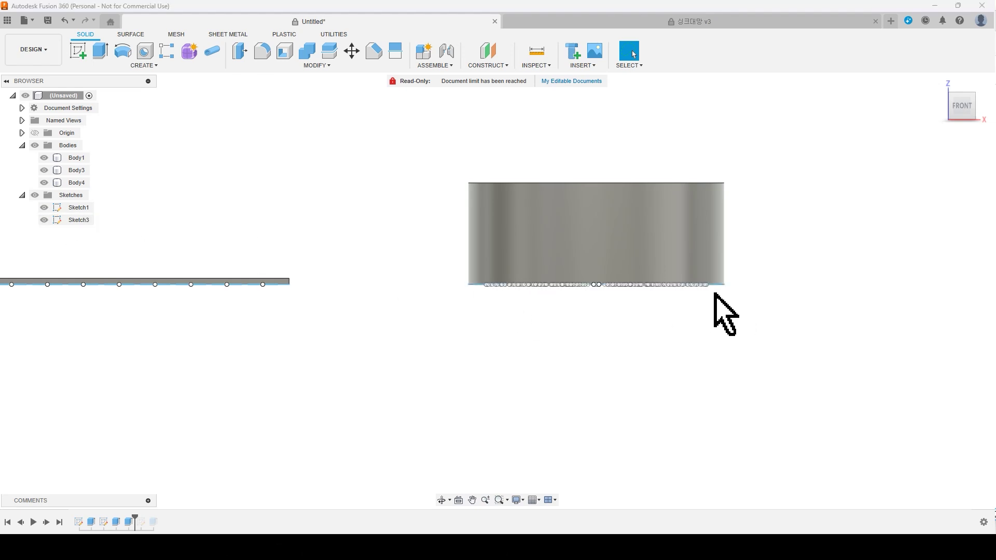
pyautogui.click(45, 222)
pyautogui.scroll(2, 477, 295)
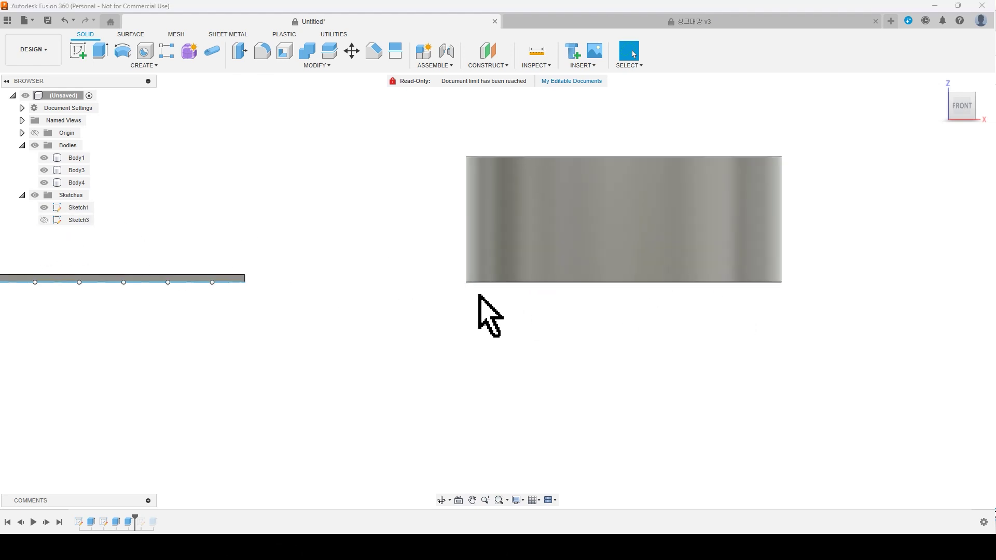
pyautogui.keyDown('shift'); pyautogui.moveTo(477, 295); pyautogui.dragTo(358, 205, button='middle'); pyautogui.keyUp('shift')
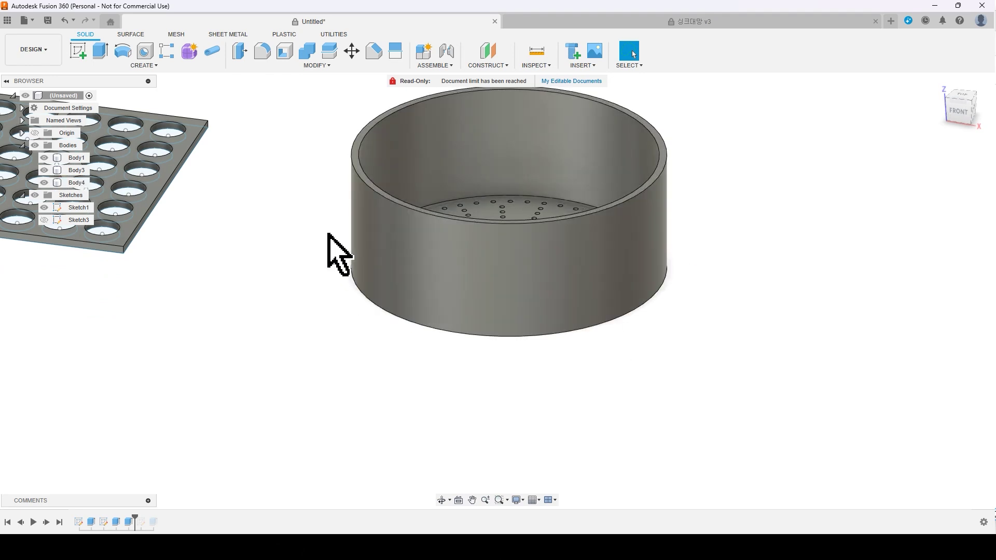
pyautogui.click(962, 118)
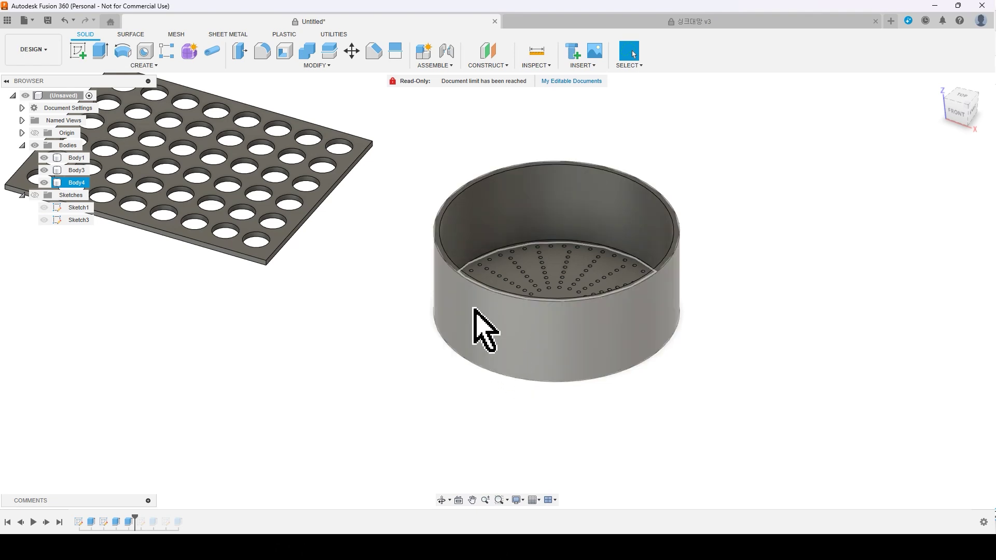
pyautogui.click(81, 54)
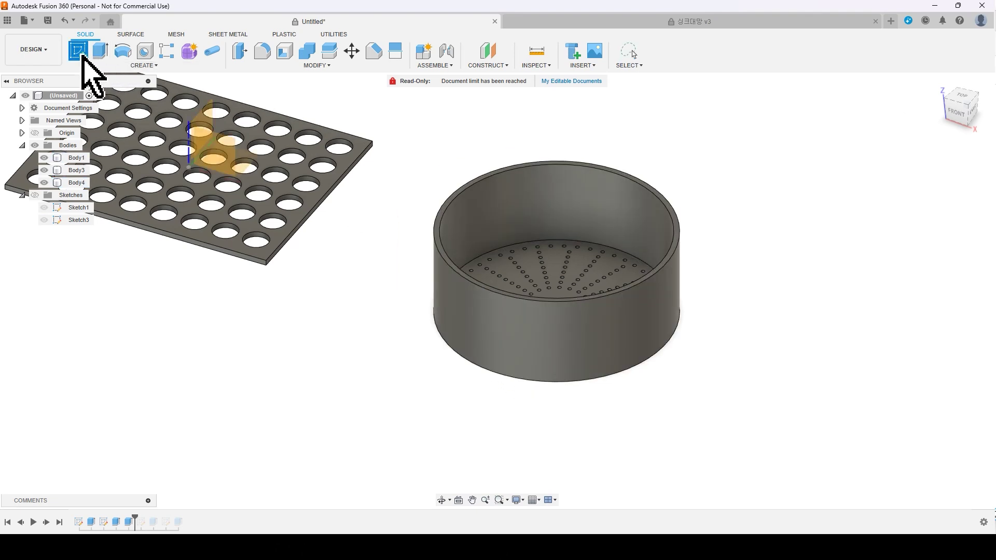
pyautogui.moveTo(213, 338); pyautogui.dragTo(340, 414, button='middle')
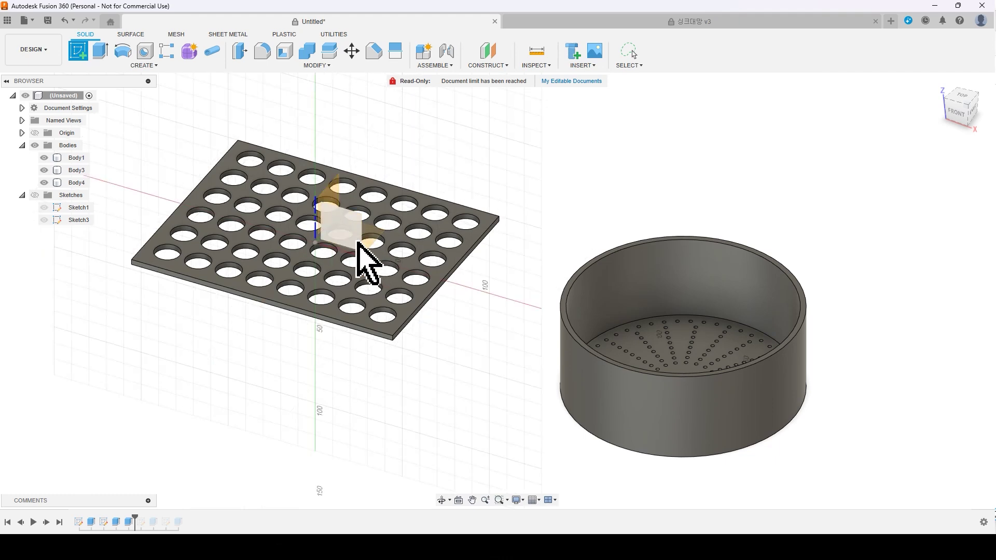
pyautogui.scroll(1, 491, 353)
pyautogui.moveTo(491, 352); pyautogui.dragTo(409, 284, button='middle')
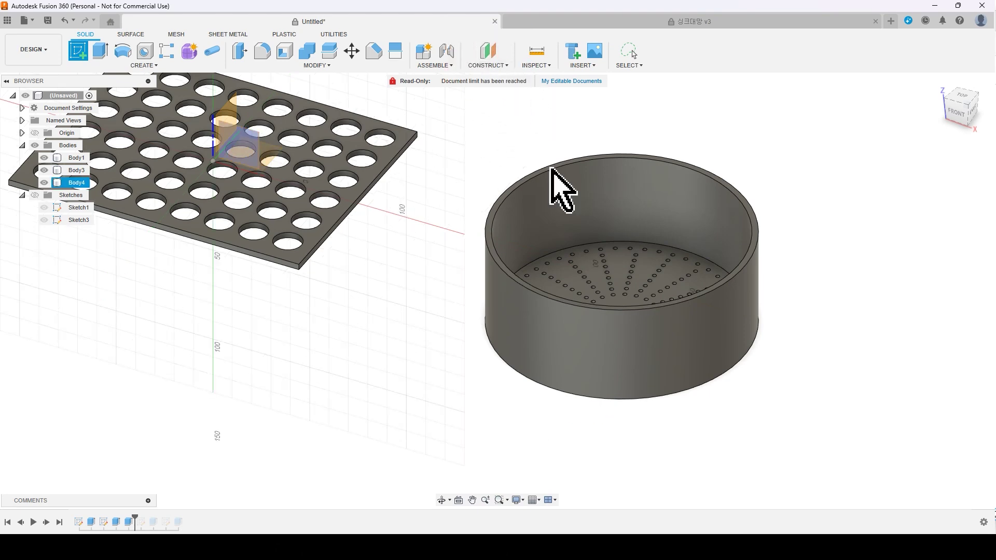
# Step: Construct a tangent plane on the outer cylindrical face of the strainer's wall at 0 degrees
pyautogui.click(499, 65)
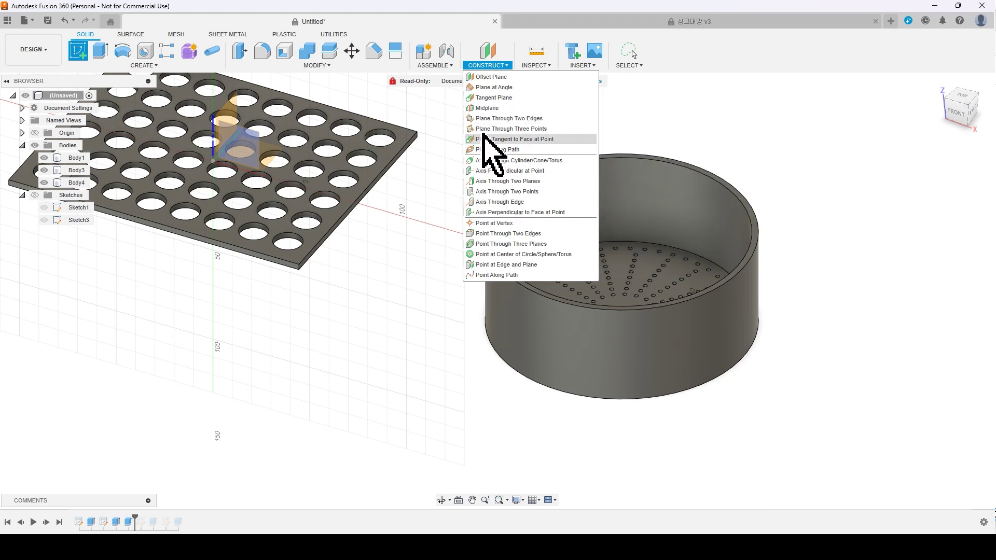
pyautogui.click(501, 98)
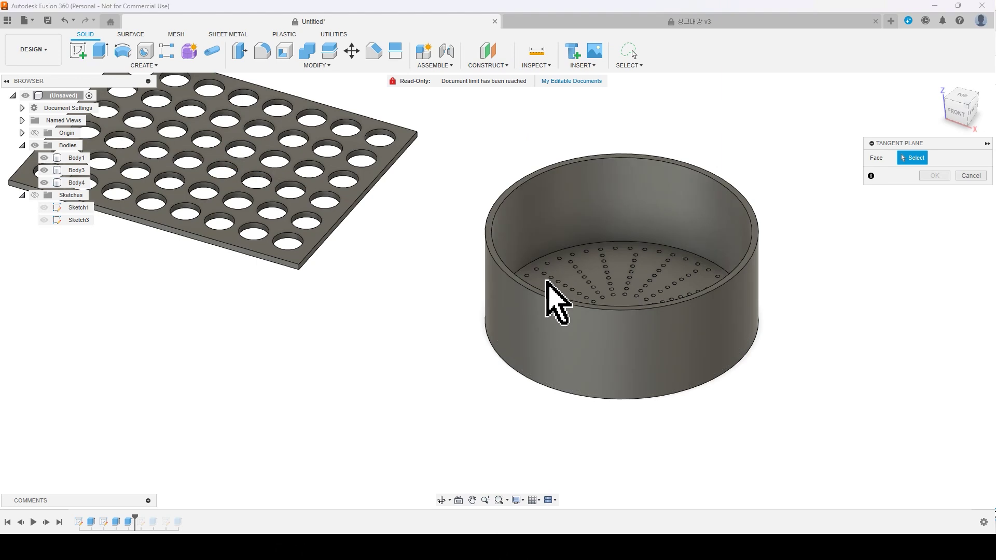
pyautogui.click(566, 358)
pyautogui.moveTo(585, 351)
pyautogui.keyDown('shift'); pyautogui.mouseDown(button='middle')
pyautogui.moveTo(805, 360)
pyautogui.moveTo(580, 337)
pyautogui.mouseUp(button='middle'); pyautogui.keyUp('shift')
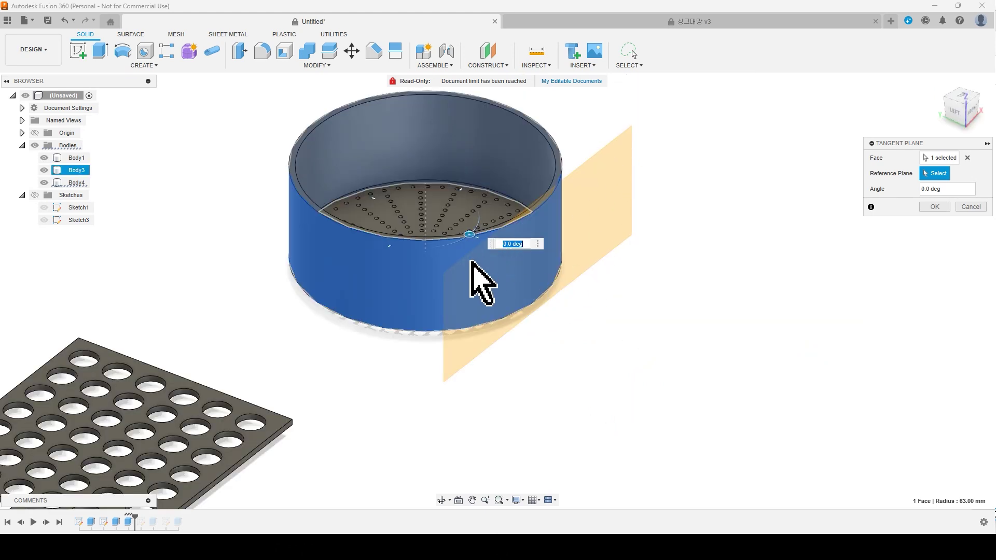
pyautogui.click(934, 207)
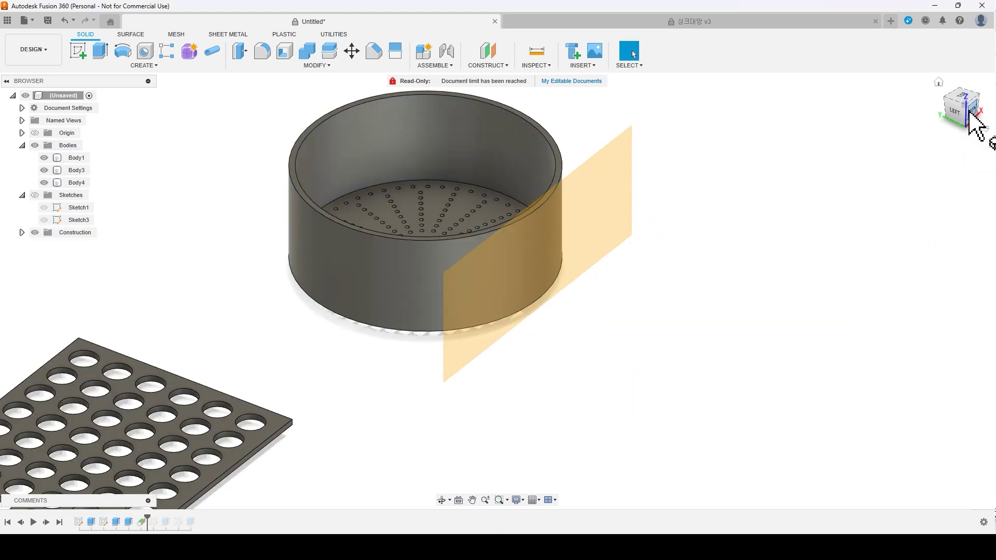
# Step: Start a sketch on the tangent plane in the front view
pyautogui.click(973, 114)
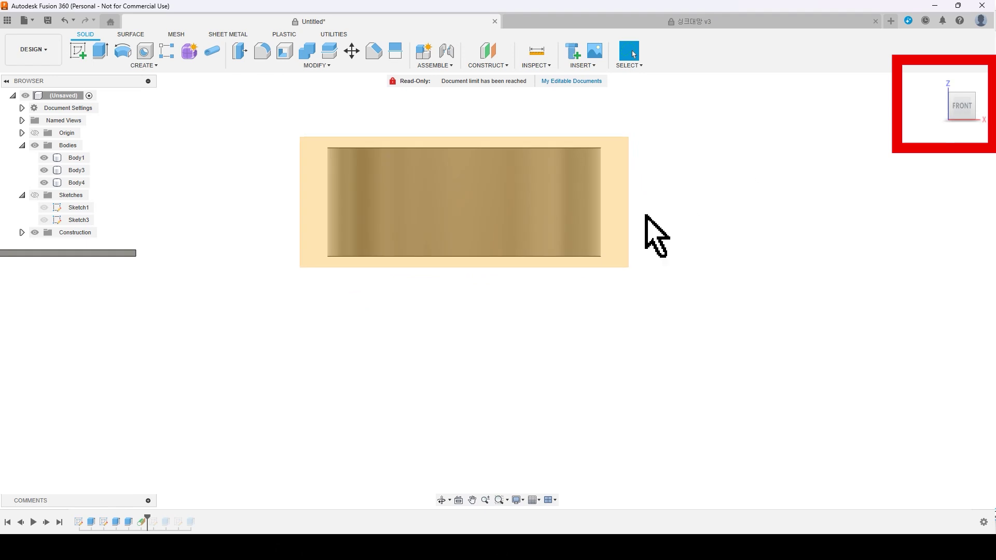
pyautogui.moveTo(504, 295); pyautogui.dragTo(503, 359, button='middle')
pyautogui.scroll(2, 457, 313)
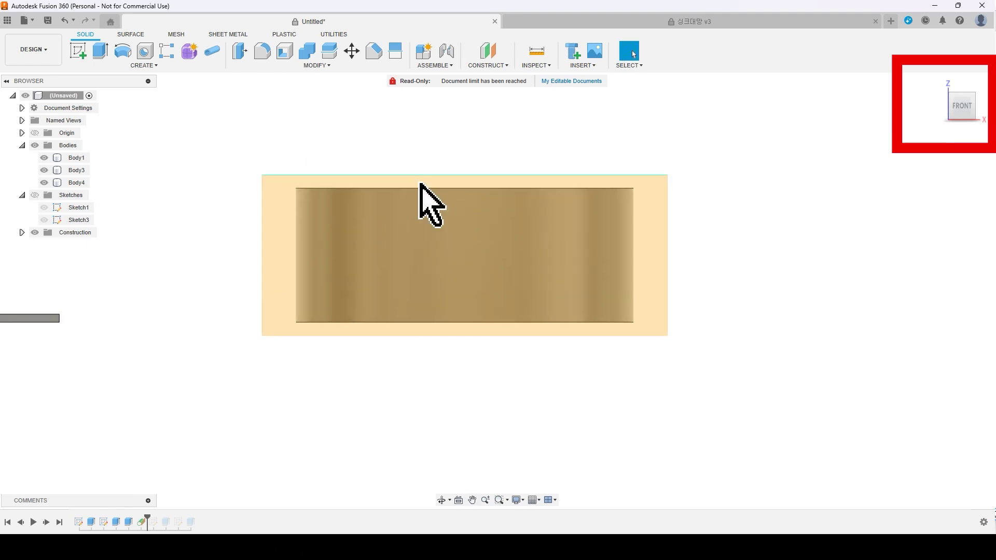
pyautogui.click(83, 50)
pyautogui.click(480, 171)
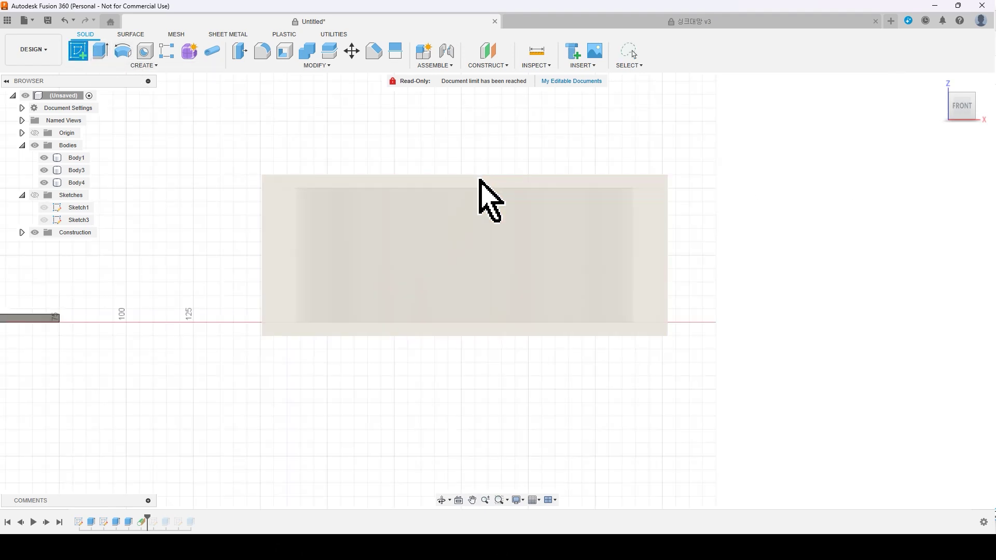
pyautogui.click(479, 180)
# Step: Sketch a narrow upright rectangle 2 mm wide and about 41 mm tall near the middle of the strainer's wall
pyautogui.press('r')
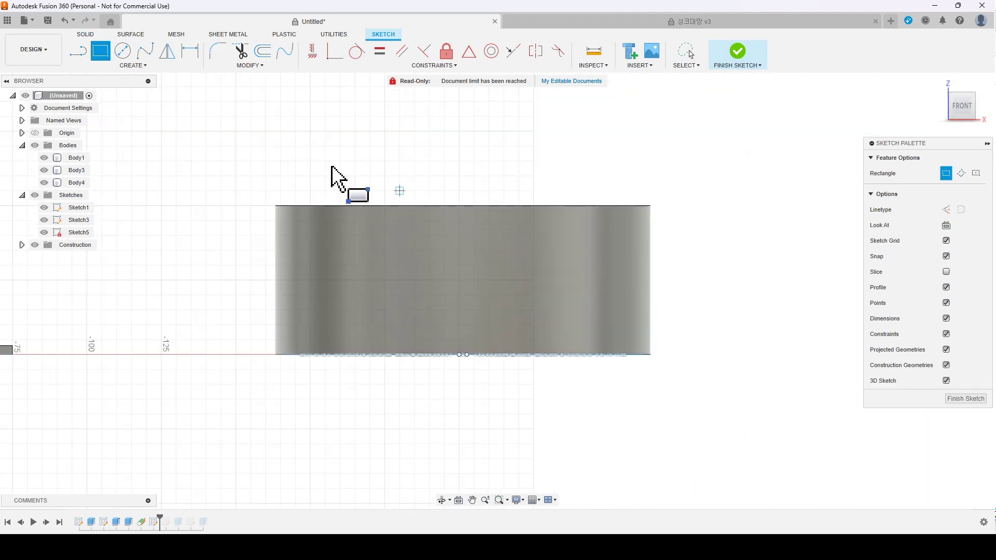
pyautogui.click(454, 216)
pyautogui.click(468, 339)
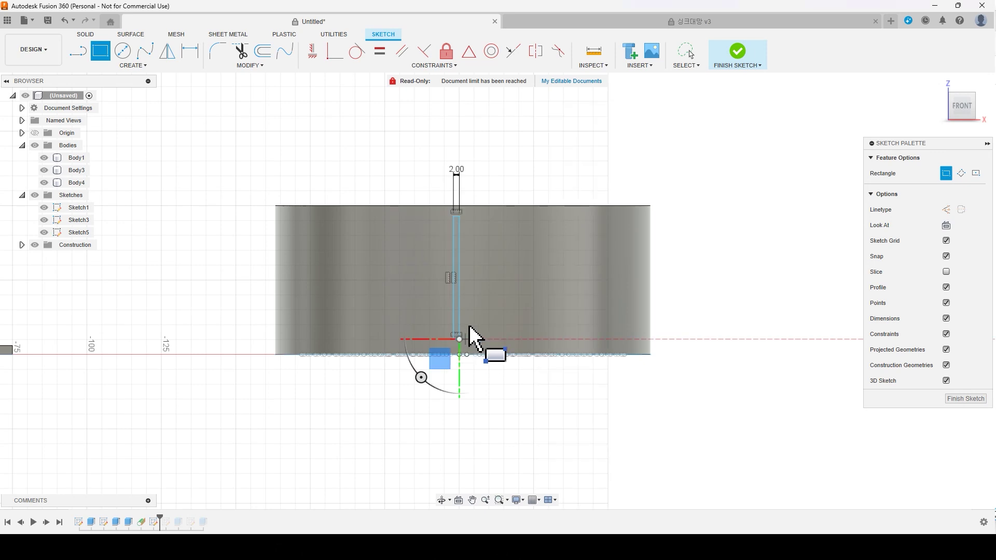
pyautogui.press('d')
pyautogui.doubleClick(457, 170)
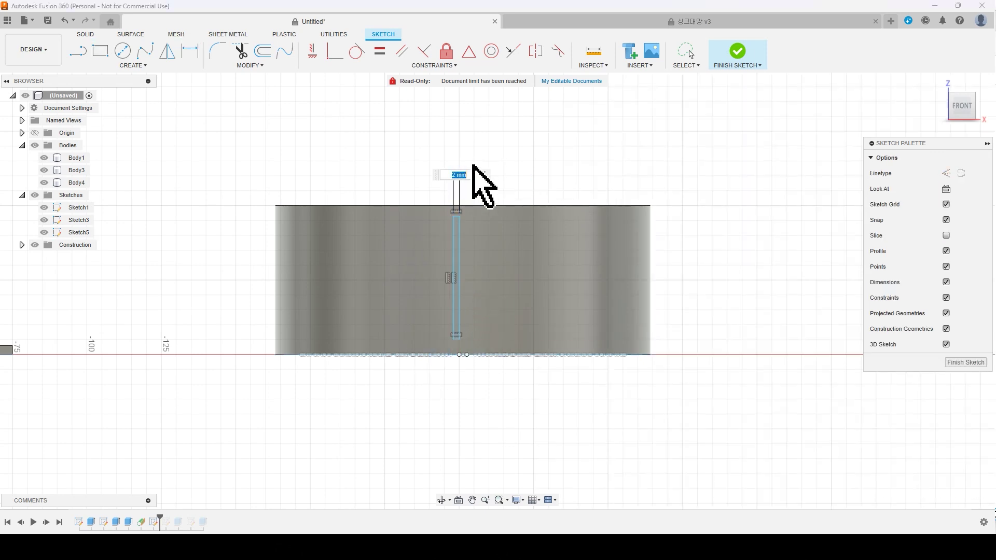
pyautogui.press('Return')
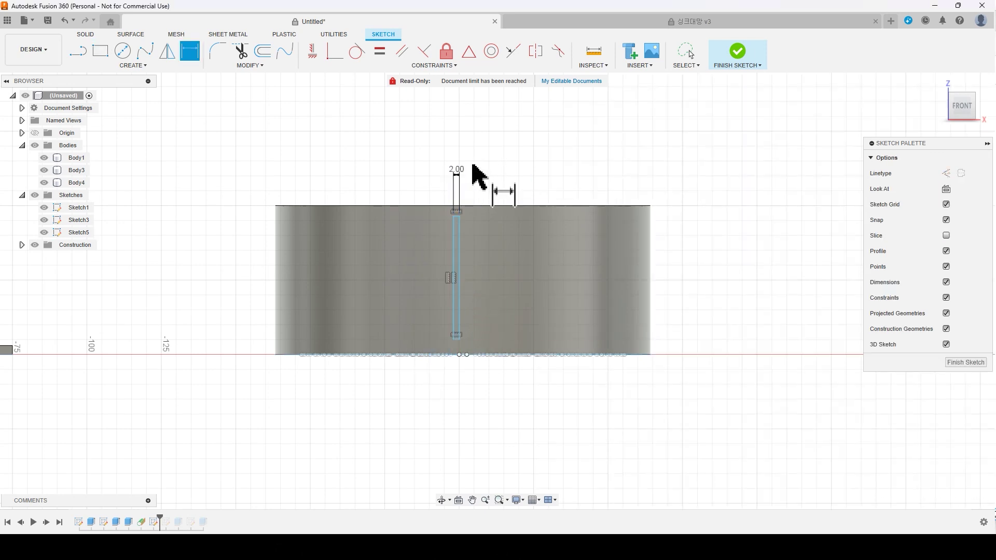
# Step: Dimension the slot rectangle's height as 40 mm
pyautogui.click(453, 278)
pyautogui.click(239, 272)
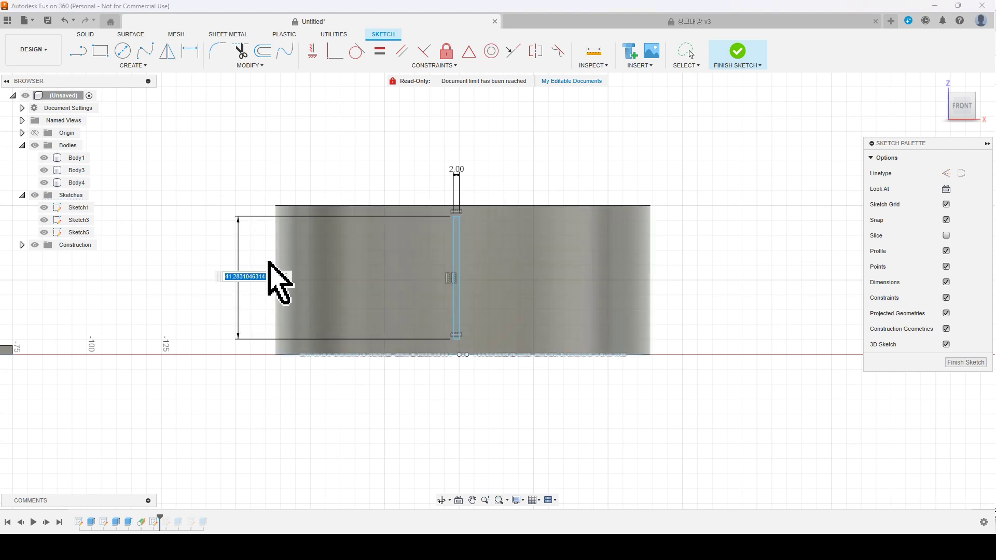
pyautogui.write('4')
pyautogui.press('Return')
pyautogui.press('Return')
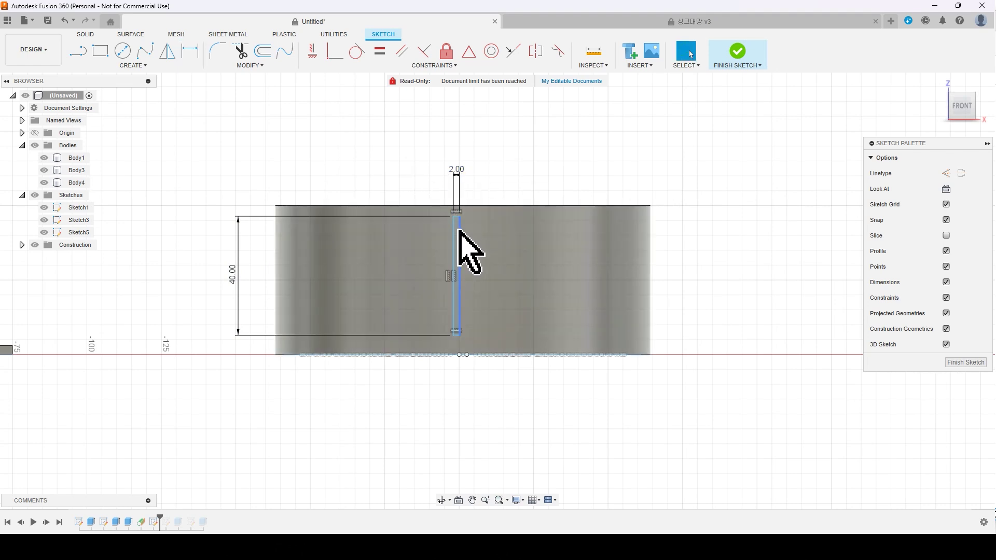
# Step: Move the whole slot rectangle slightly to centre it on the wall and finish the sketch
pyautogui.doubleClick(459, 230)
pyautogui.moveTo(460, 230)
pyautogui.mouseDown()
pyautogui.moveTo(463, 238)
pyautogui.moveTo(373, 251)
pyautogui.moveTo(479, 224)
pyautogui.moveTo(460, 249)
pyautogui.moveTo(463, 235)
pyautogui.mouseUp()
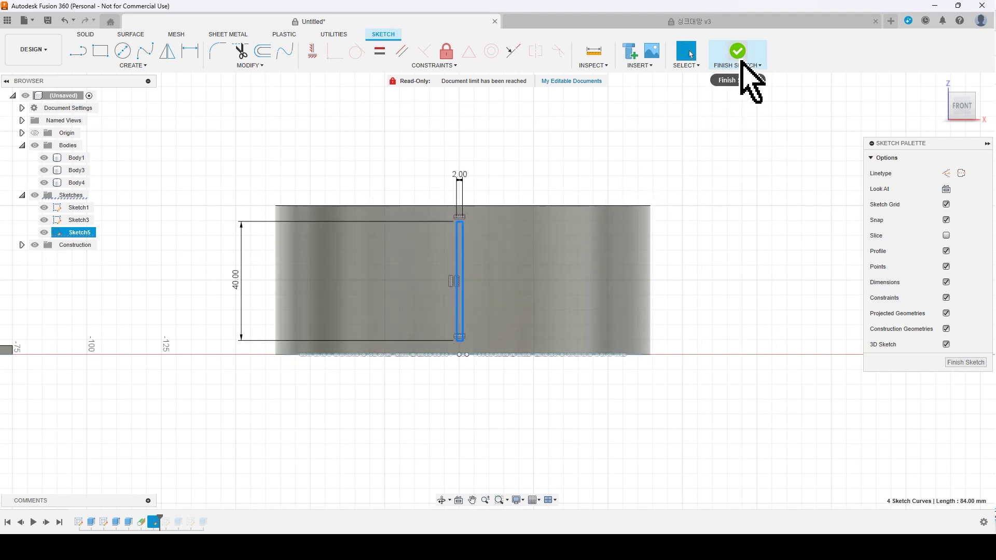
pyautogui.click(743, 57)
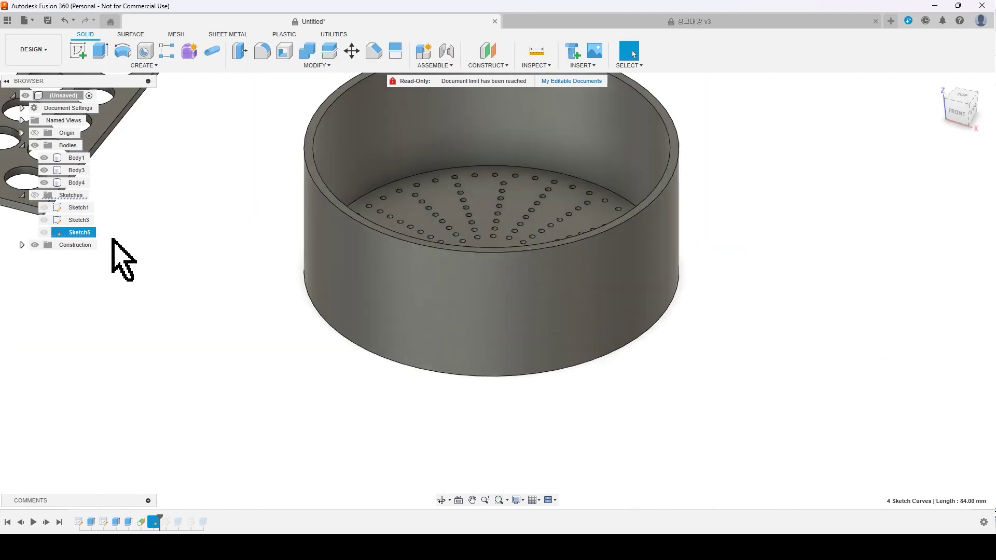
# Step: Show the sketches again but hide the perforated disc sketch, Sketch3, leaving the slot sketch shown on the wall
pyautogui.click(35, 196)
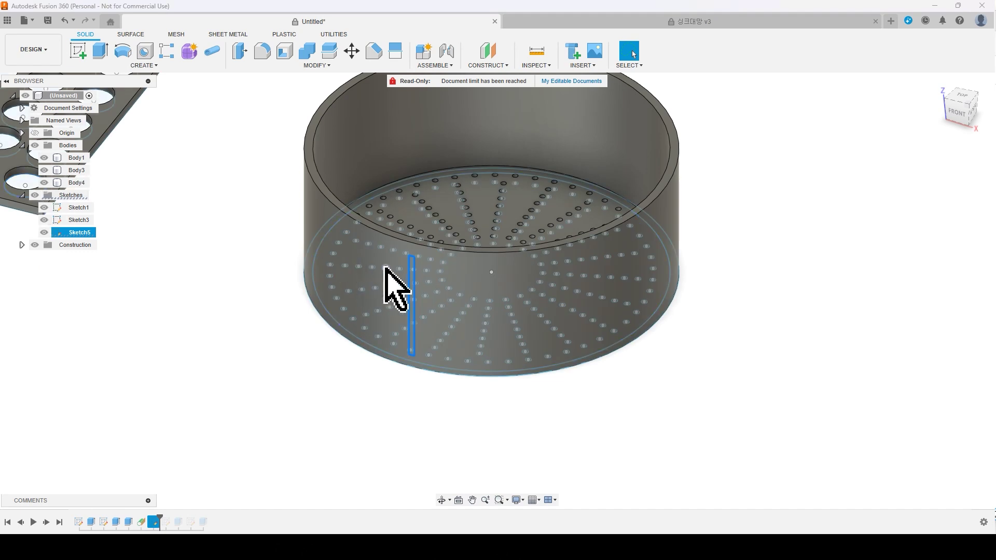
pyautogui.click(45, 220)
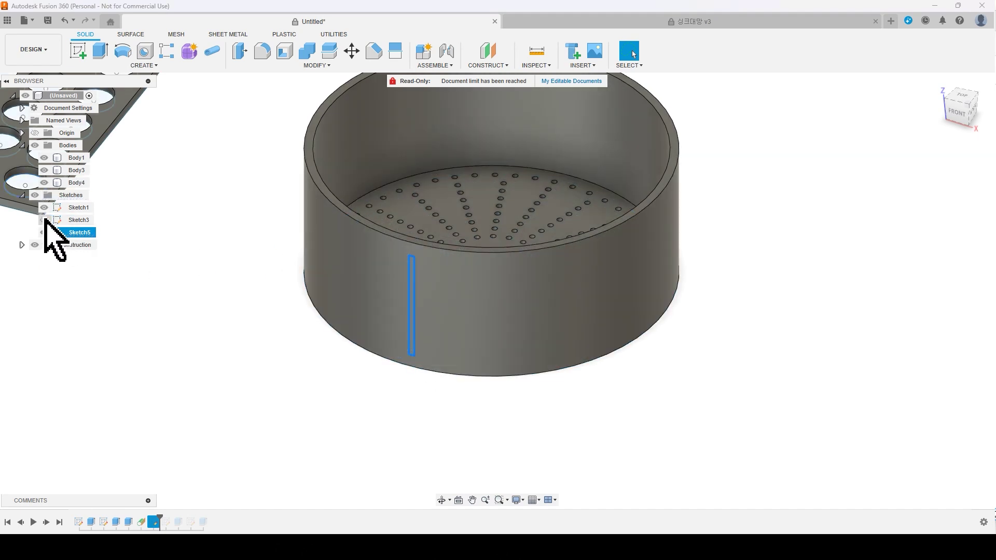
pyautogui.keyDown('shift'); pyautogui.moveTo(240, 342); pyautogui.dragTo(410, 443, button='middle'); pyautogui.keyUp('shift')
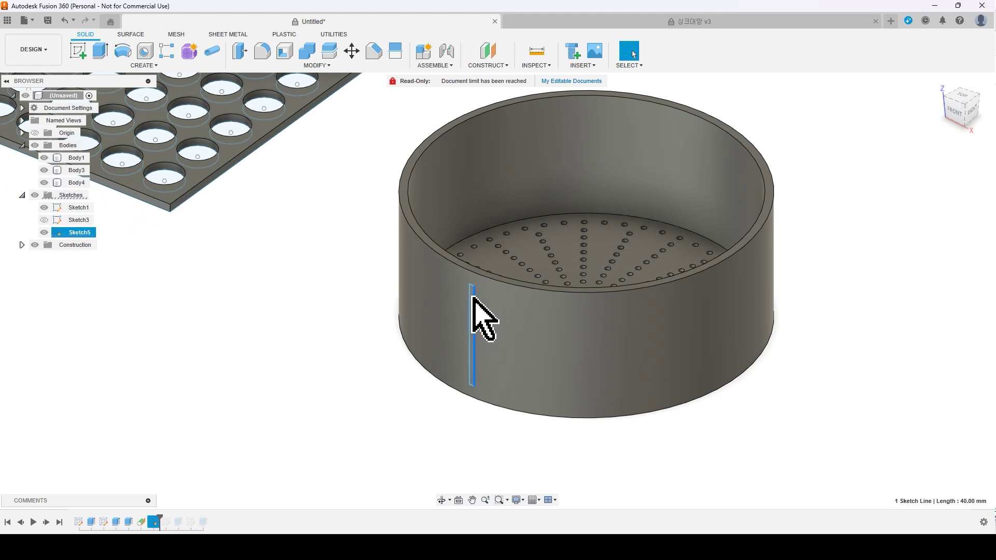
# Step: Extrude the slot profile about 13.4 mm inward as a cut through the strainer's wall
pyautogui.scroll(4, 473, 298)
pyautogui.click(282, 317)
pyautogui.scroll(-5, 282, 317)
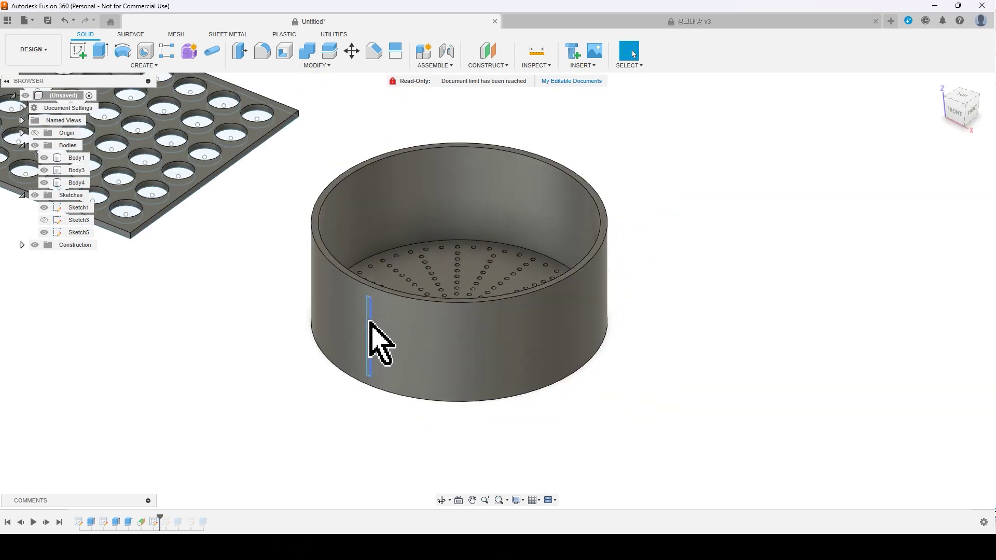
pyautogui.scroll(5, 370, 322)
pyautogui.scroll(-2, 371, 301)
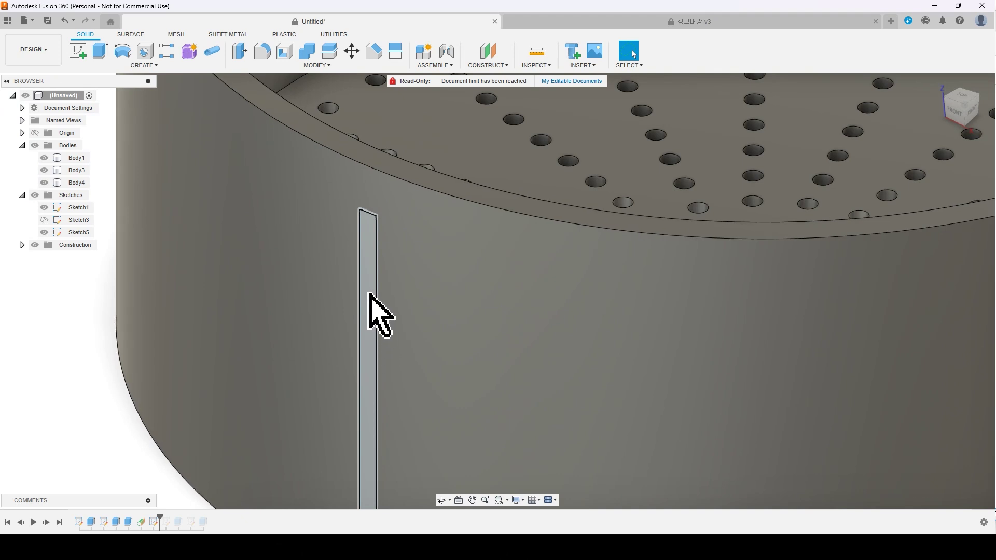
pyautogui.click(370, 294)
pyautogui.scroll(-5, 369, 295)
pyautogui.press('e')
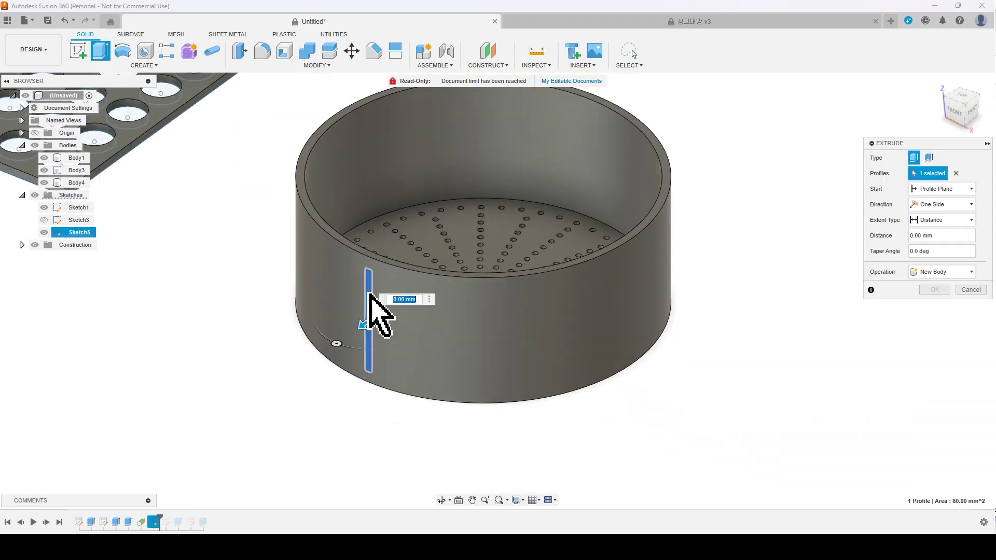
pyautogui.moveTo(367, 321); pyautogui.dragTo(380, 307)
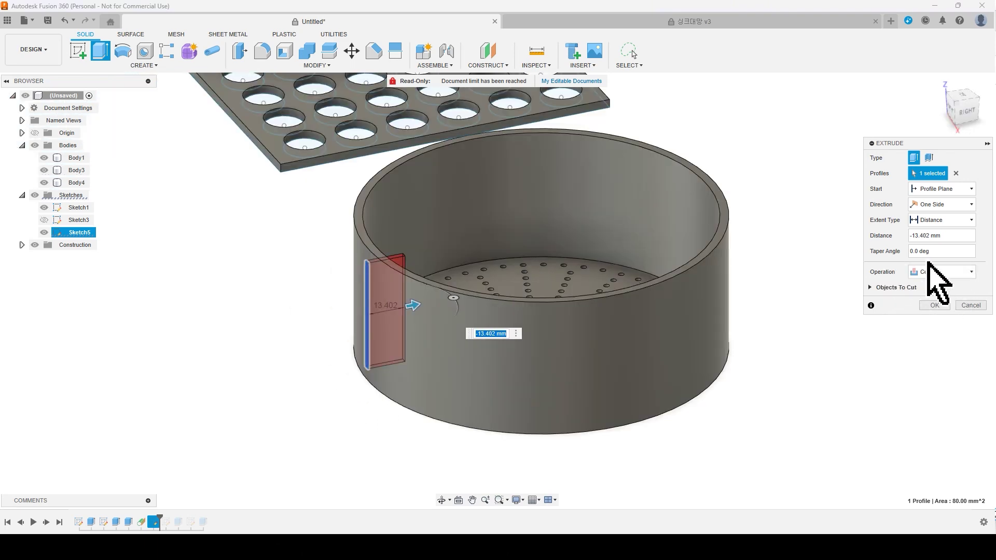
pyautogui.click(938, 305)
pyautogui.moveTo(545, 329)
pyautogui.keyDown('shift'); pyautogui.mouseDown(button='middle')
pyautogui.moveTo(238, 338)
pyautogui.moveTo(431, 291)
pyautogui.moveTo(223, 316)
pyautogui.moveTo(327, 284)
pyautogui.moveTo(265, 484)
pyautogui.mouseUp(button='middle'); pyautogui.keyUp('shift')
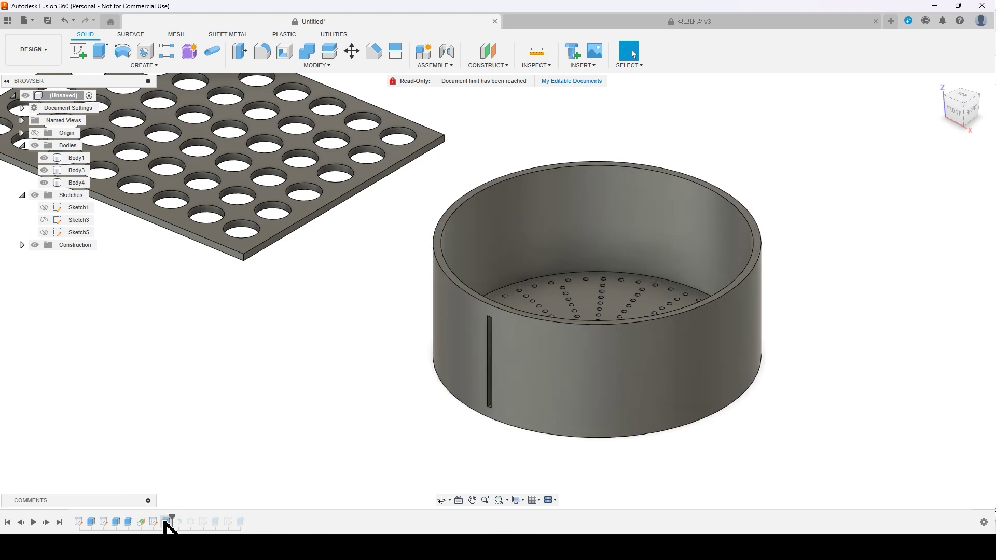
pyautogui.click(491, 358)
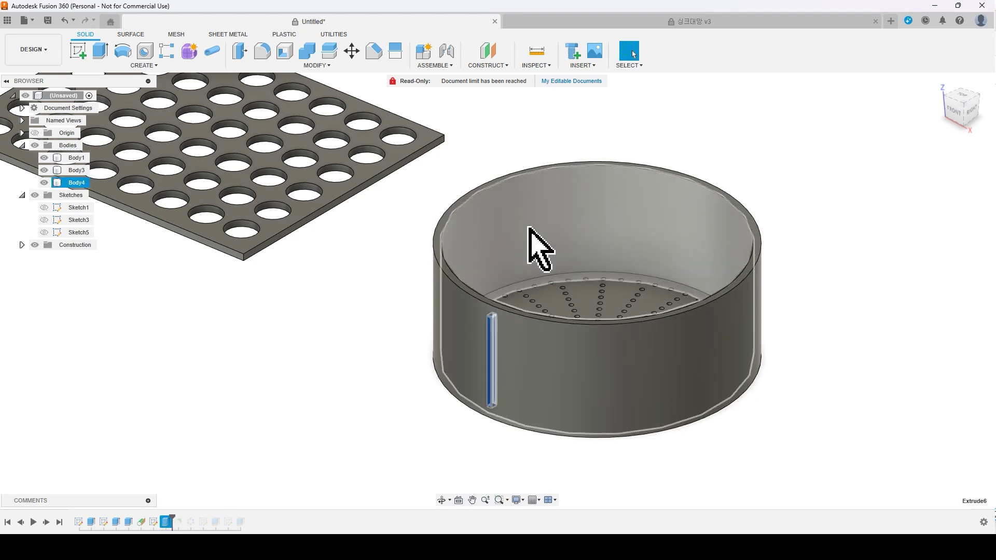
pyautogui.keyDown('shift'); pyautogui.moveTo(856, 318); pyautogui.dragTo(834, 316, button='middle'); pyautogui.keyUp('shift')
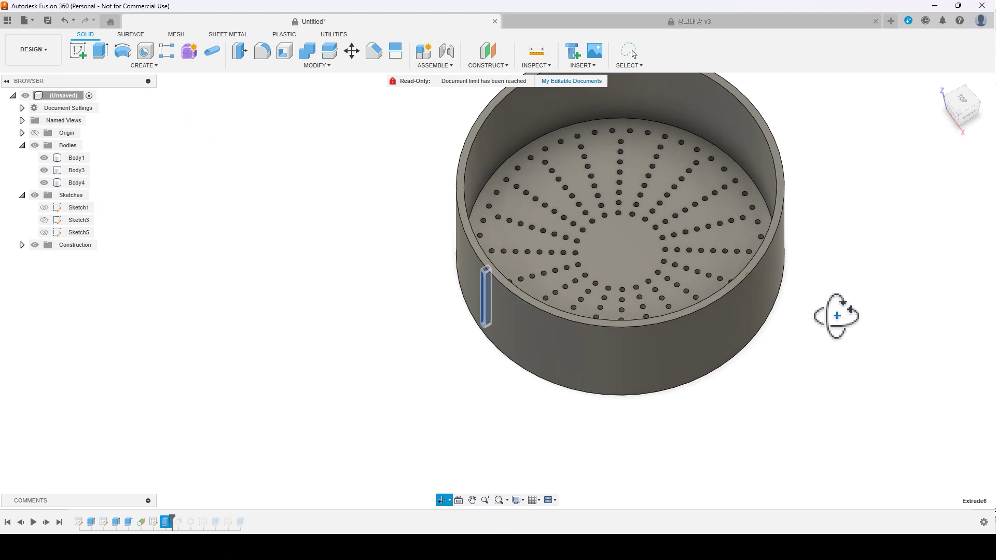
pyautogui.click(622, 244)
pyautogui.click(845, 318)
pyautogui.keyDown('shift'); pyautogui.moveTo(845, 318); pyautogui.dragTo(801, 255, button='middle'); pyautogui.keyUp('shift')
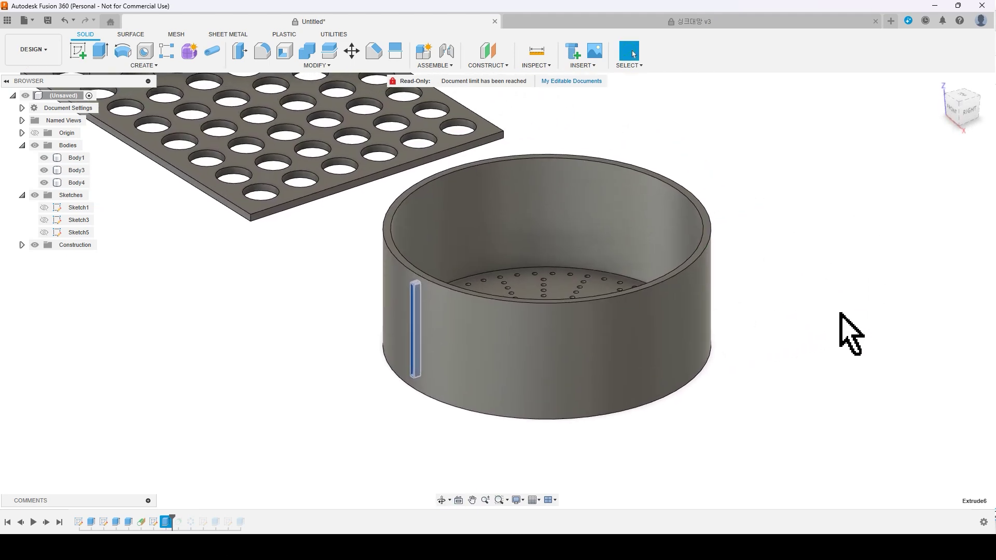
# Step: Create a construction axis through the strainer's cylindrical inner wall face
pyautogui.keyDown('shift'); pyautogui.moveTo(843, 313); pyautogui.dragTo(852, 309, button='middle'); pyautogui.keyUp('shift')
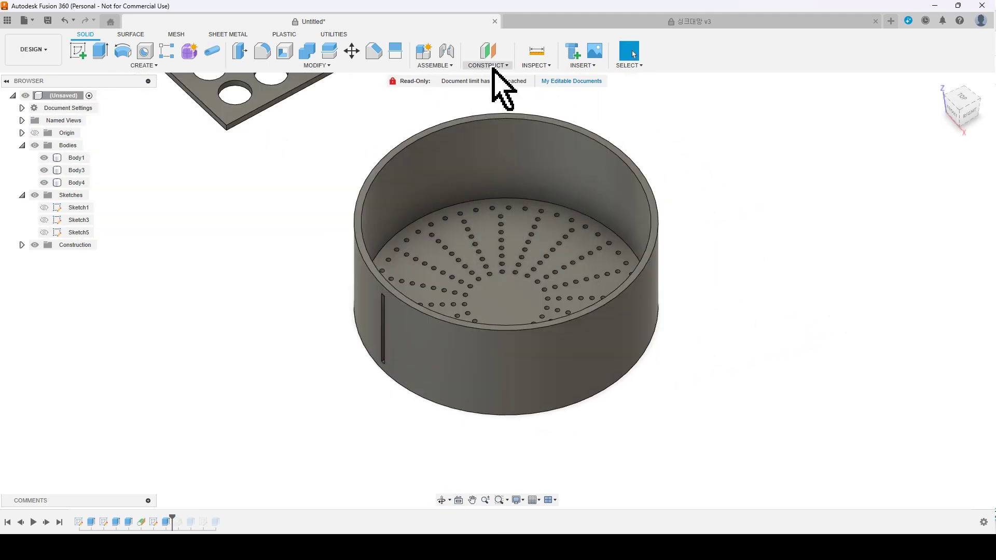
pyautogui.click(492, 66)
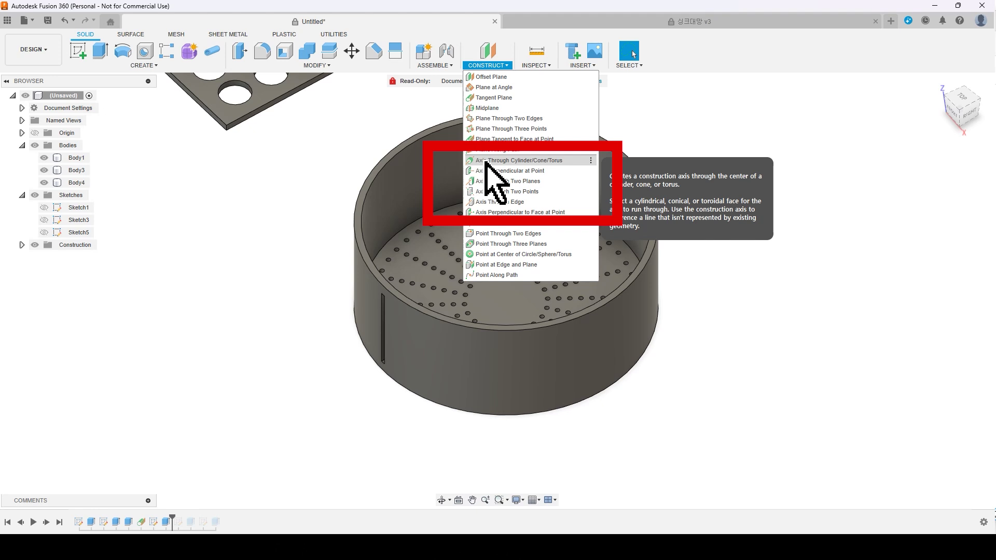
pyautogui.click(529, 162)
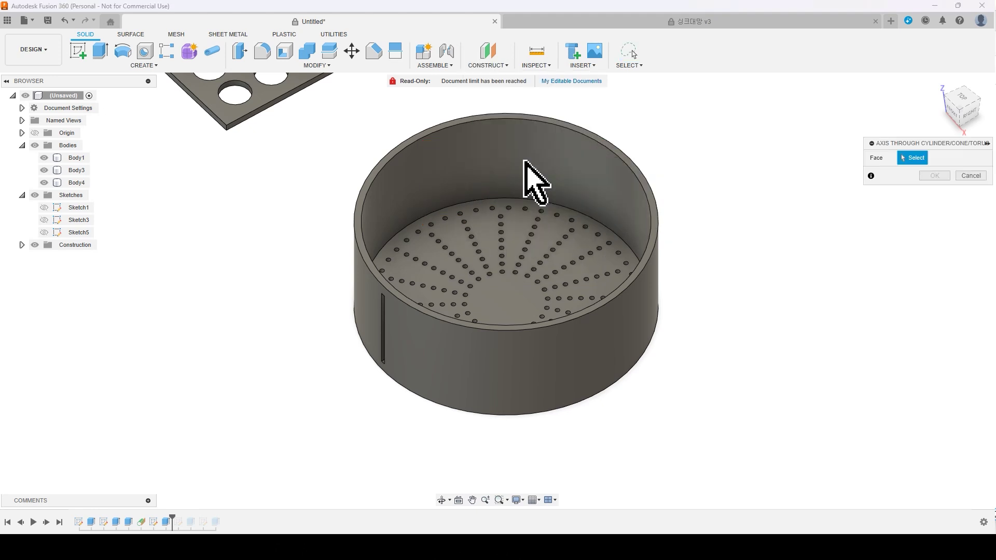
pyautogui.click(471, 140)
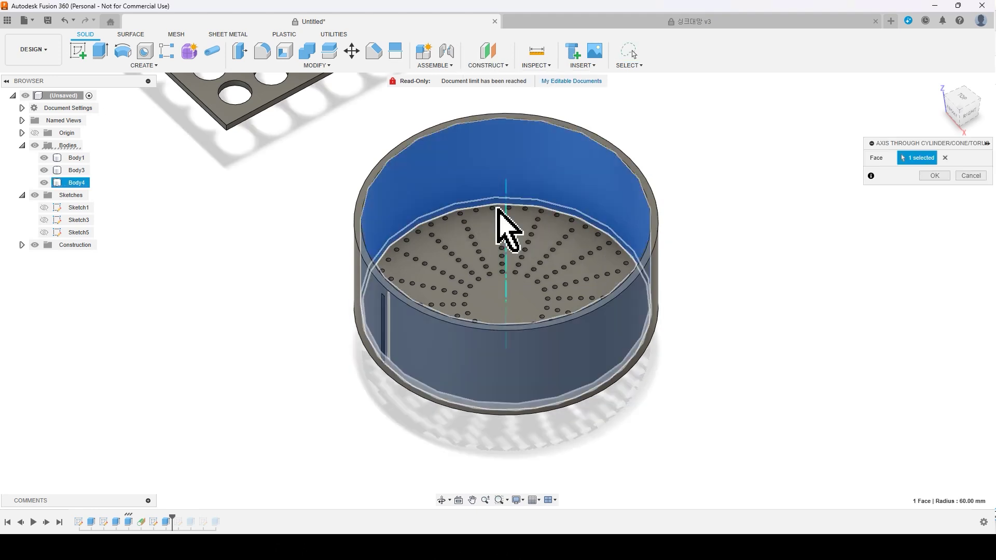
# Step: Start a circular pattern with the object type Features and choose the wall's slot cut as the object
pyautogui.keyDown('shift'); pyautogui.moveTo(723, 280); pyautogui.dragTo(724, 279, button='middle'); pyautogui.keyUp('shift')
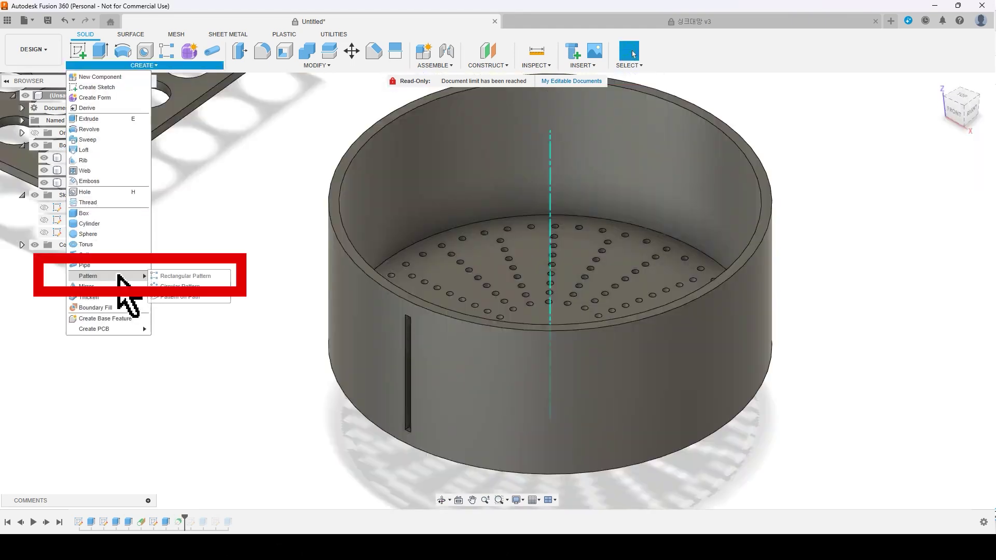
pyautogui.click(182, 288)
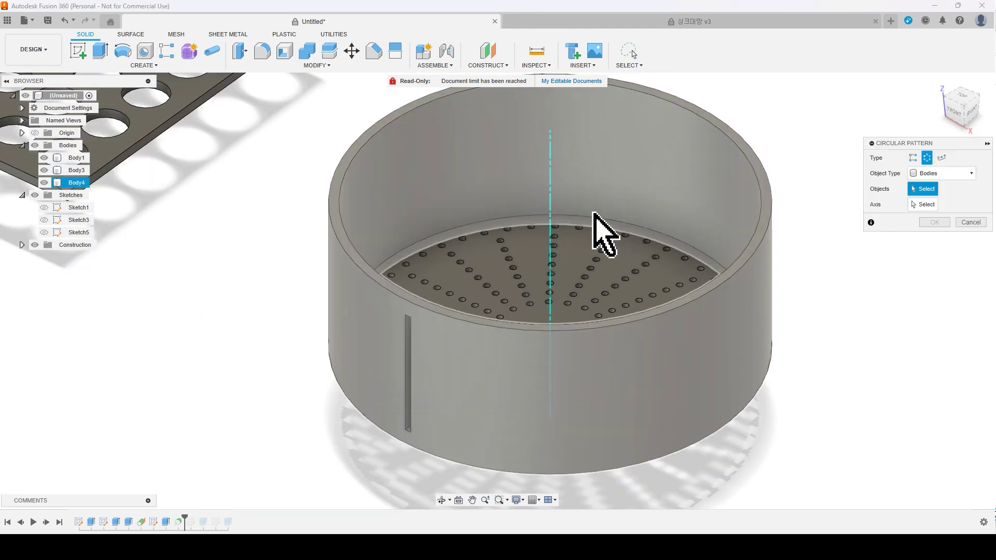
pyautogui.moveTo(892, 143); pyautogui.dragTo(780, 131)
pyautogui.click(836, 163)
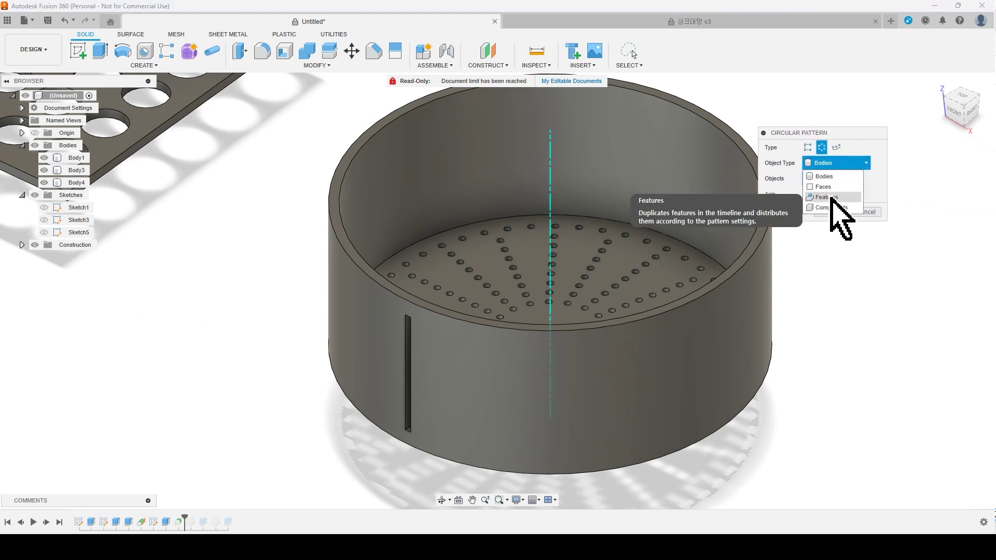
pyautogui.click(827, 197)
pyautogui.click(411, 358)
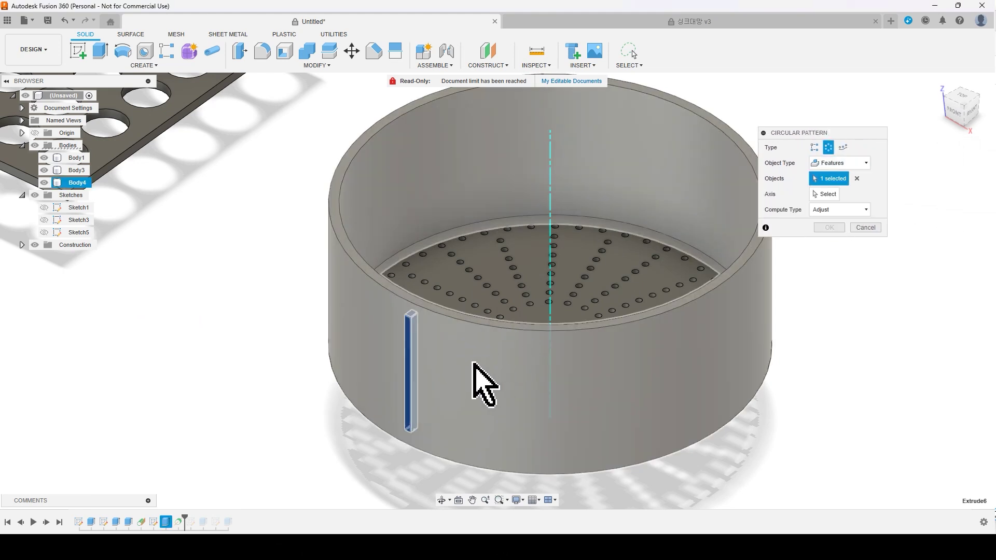
# Step: Pattern the slot cut around the strainer's central axis with full distribution and a quantity of 30
pyautogui.click(824, 194)
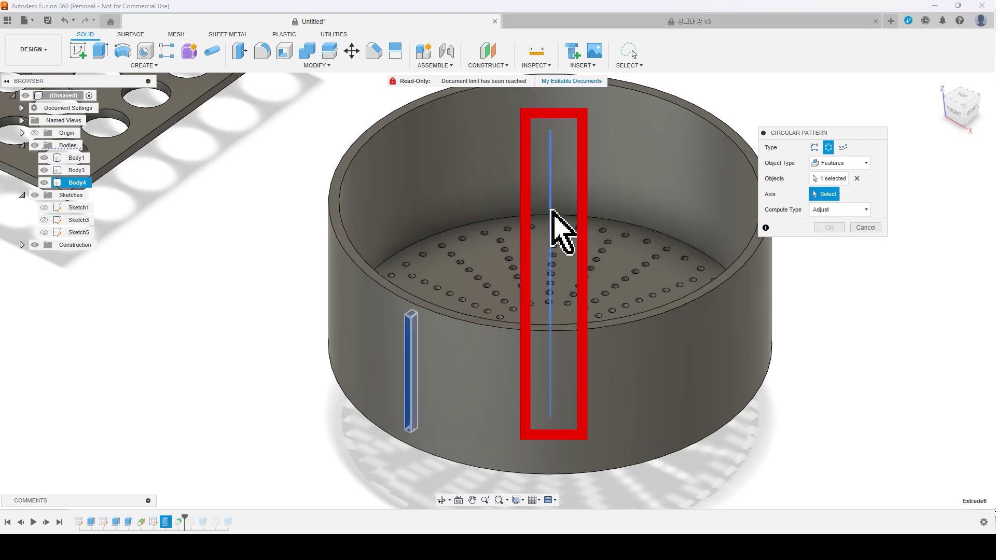
pyautogui.click(551, 212)
pyautogui.keyDown('shift'); pyautogui.moveTo(863, 367); pyautogui.dragTo(681, 337, button='middle'); pyautogui.keyUp('shift')
pyautogui.scroll(-2, 864, 370)
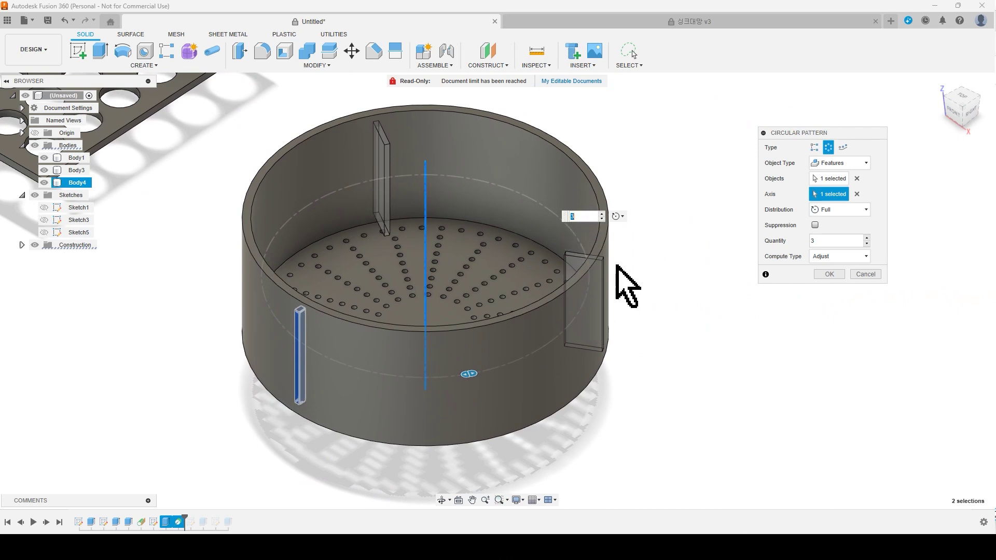
pyautogui.write('4')
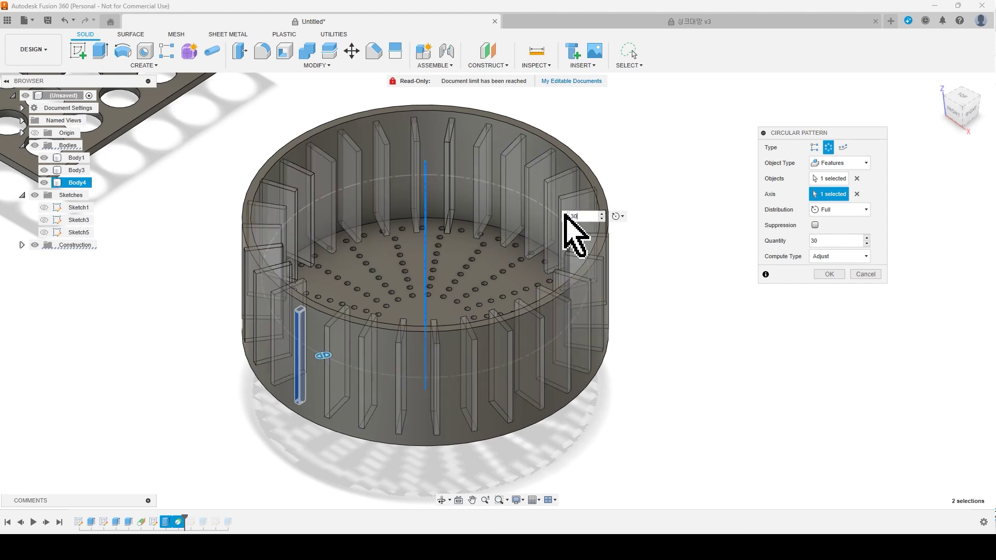
pyautogui.keyDown('shift'); pyautogui.moveTo(778, 202); pyautogui.dragTo(775, 305, button='middle'); pyautogui.keyUp('shift')
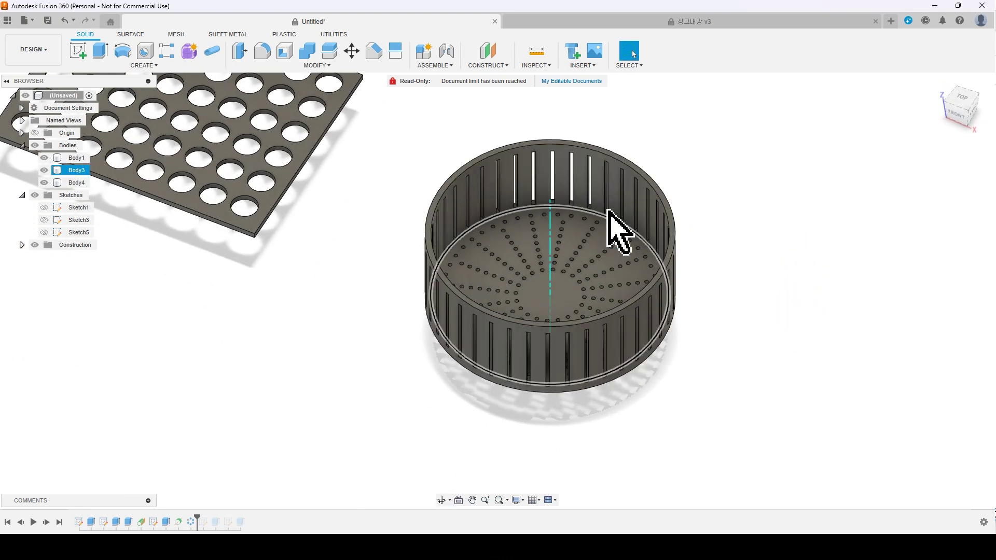
pyautogui.keyDown('shift'); pyautogui.moveTo(725, 391); pyautogui.dragTo(718, 379, button='middle'); pyautogui.keyUp('shift')
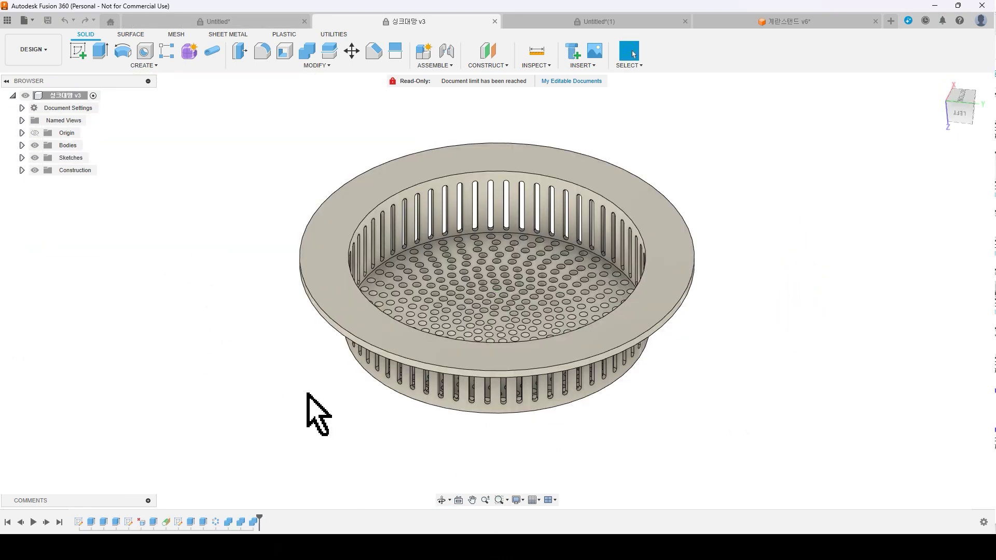
# Step: Examine the flanged sink strainer in 싱크대망 v3 and the funnel in 도료깔대기 v6 from different angles
pyautogui.keyDown('shift'); pyautogui.moveTo(668, 416); pyautogui.dragTo(639, 408, button='middle'); pyautogui.keyUp('shift')
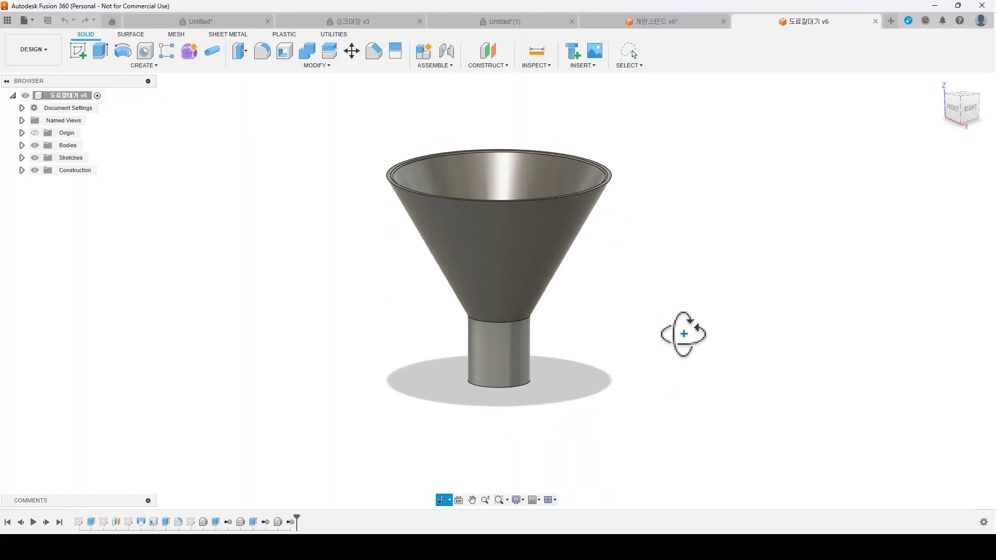
pyautogui.moveTo(684, 335); pyautogui.dragTo(702, 361)
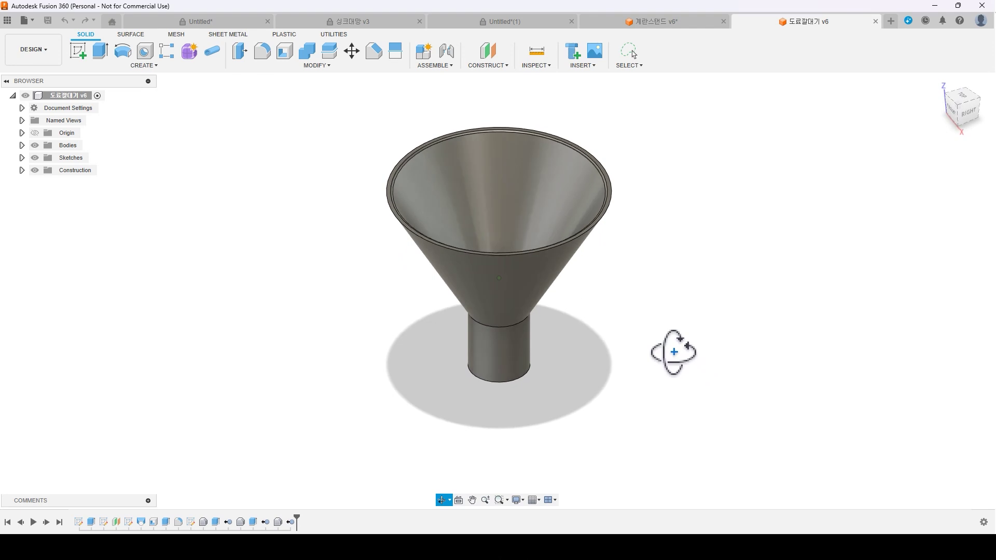
pyautogui.moveTo(672, 306); pyautogui.dragTo(671, 252)
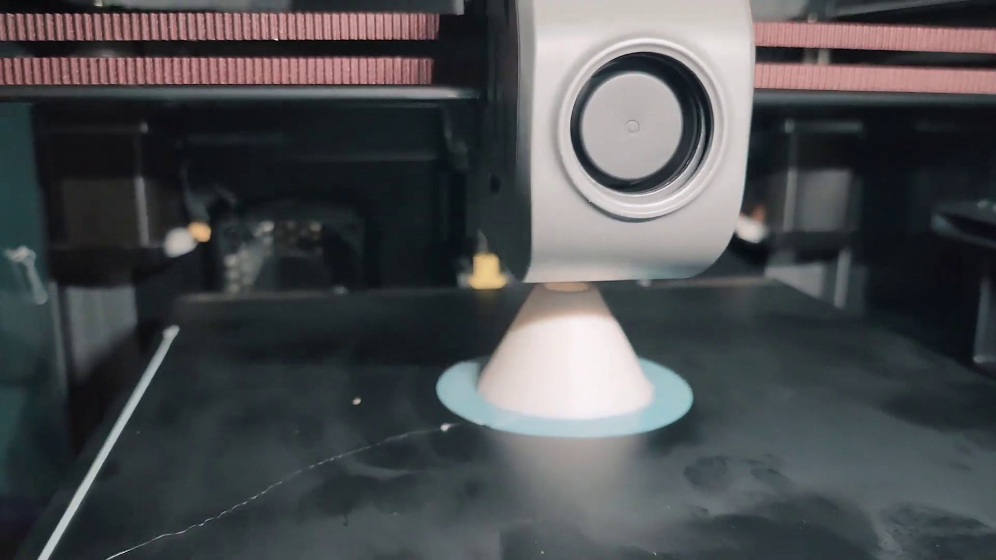